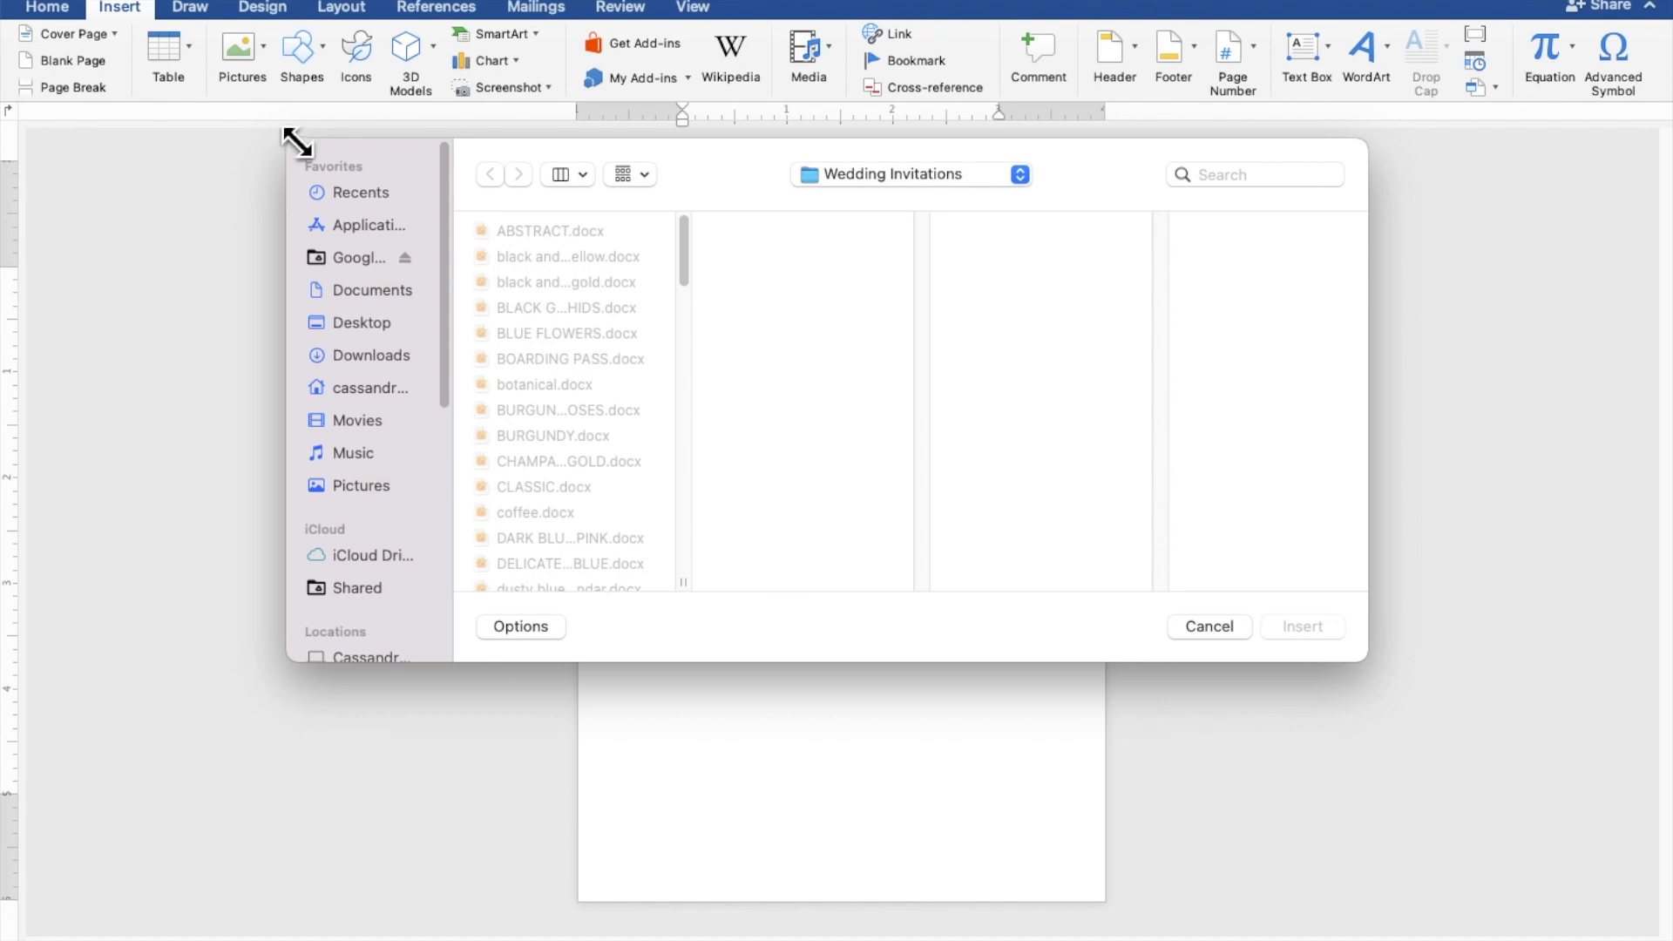
Step: Insert RUSTIC BURGUNDY BACKGROUND.png from the Desktop's RUSTIC BURGUNDY WED folder onto the page
click(340, 329)
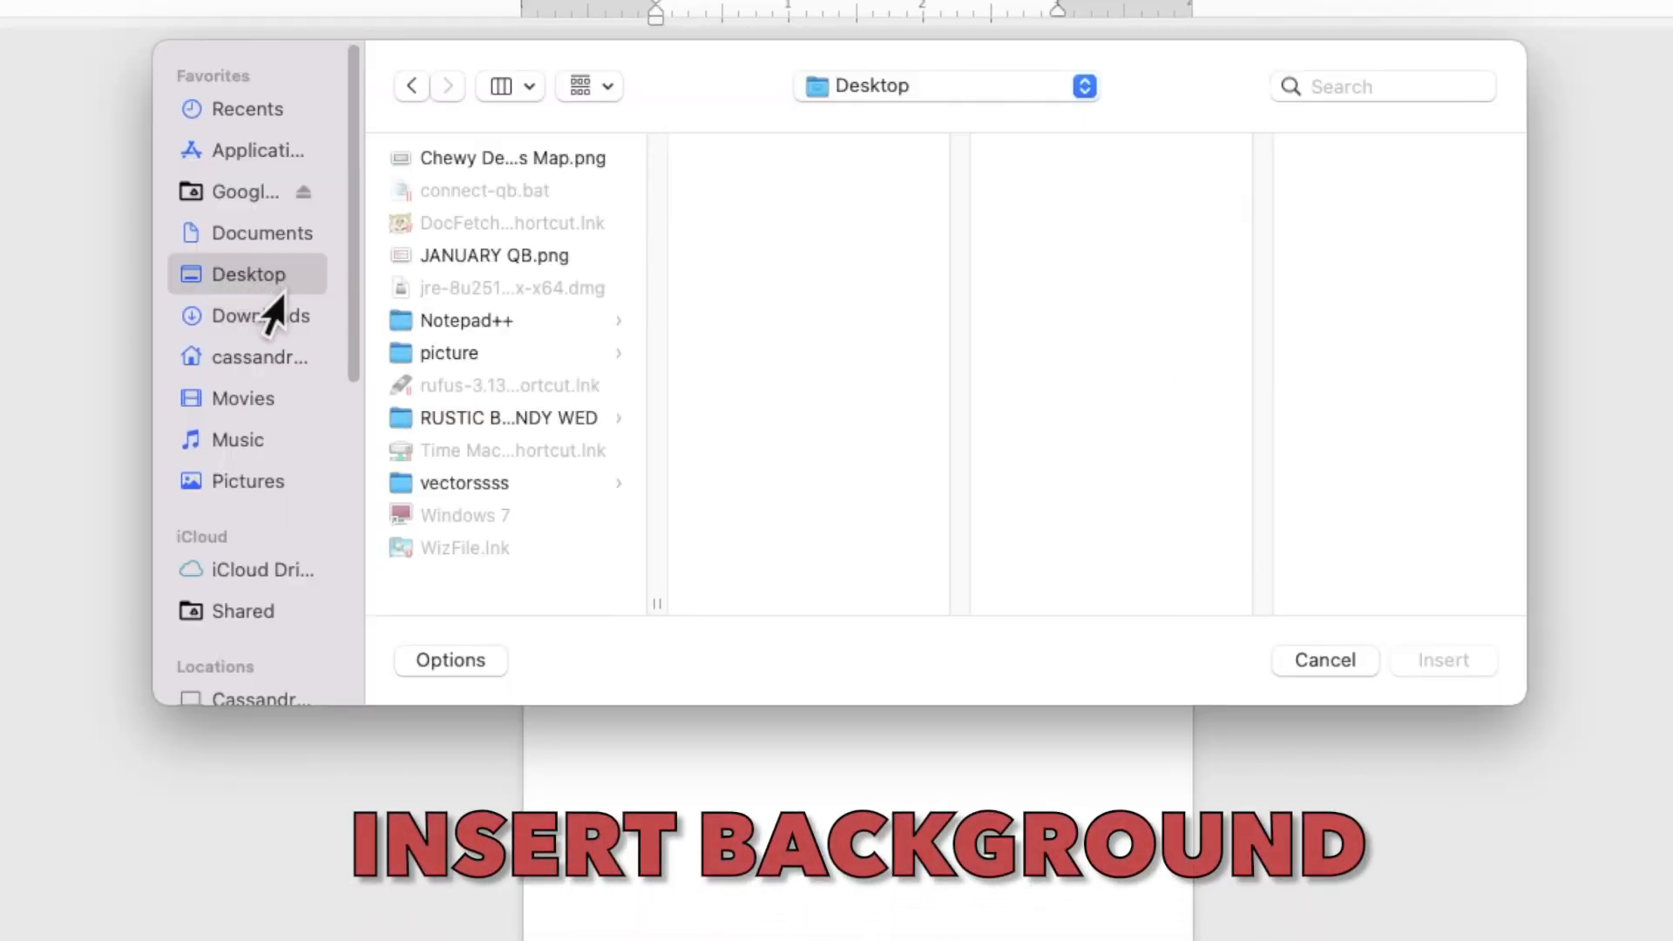
click(477, 415)
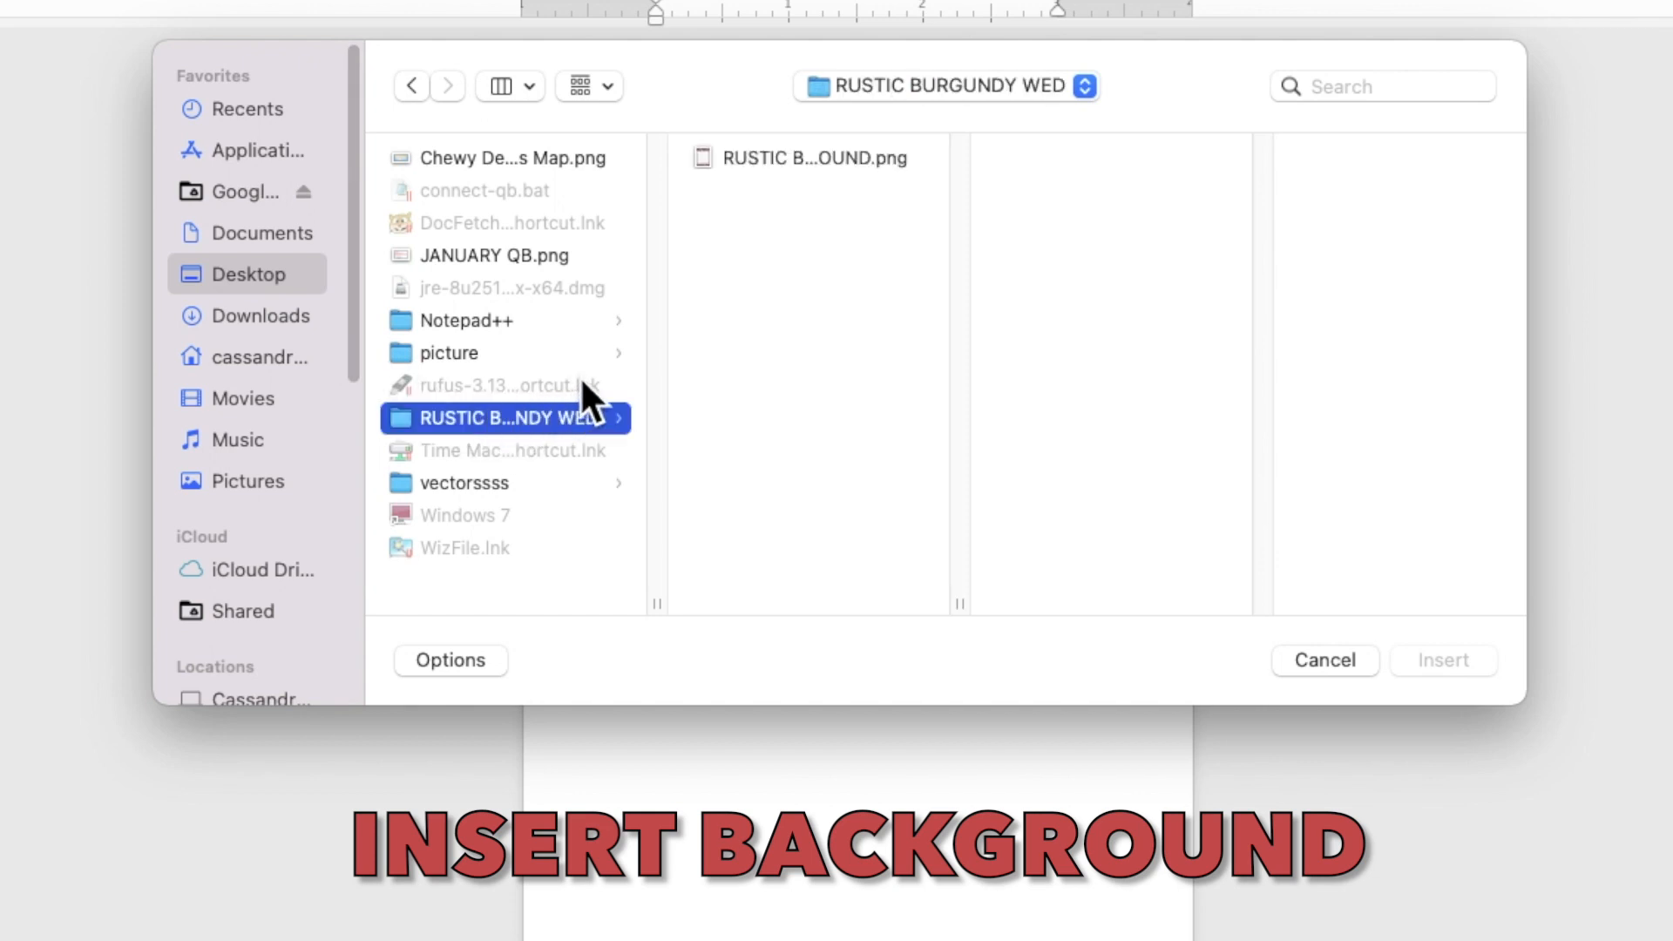
click(768, 166)
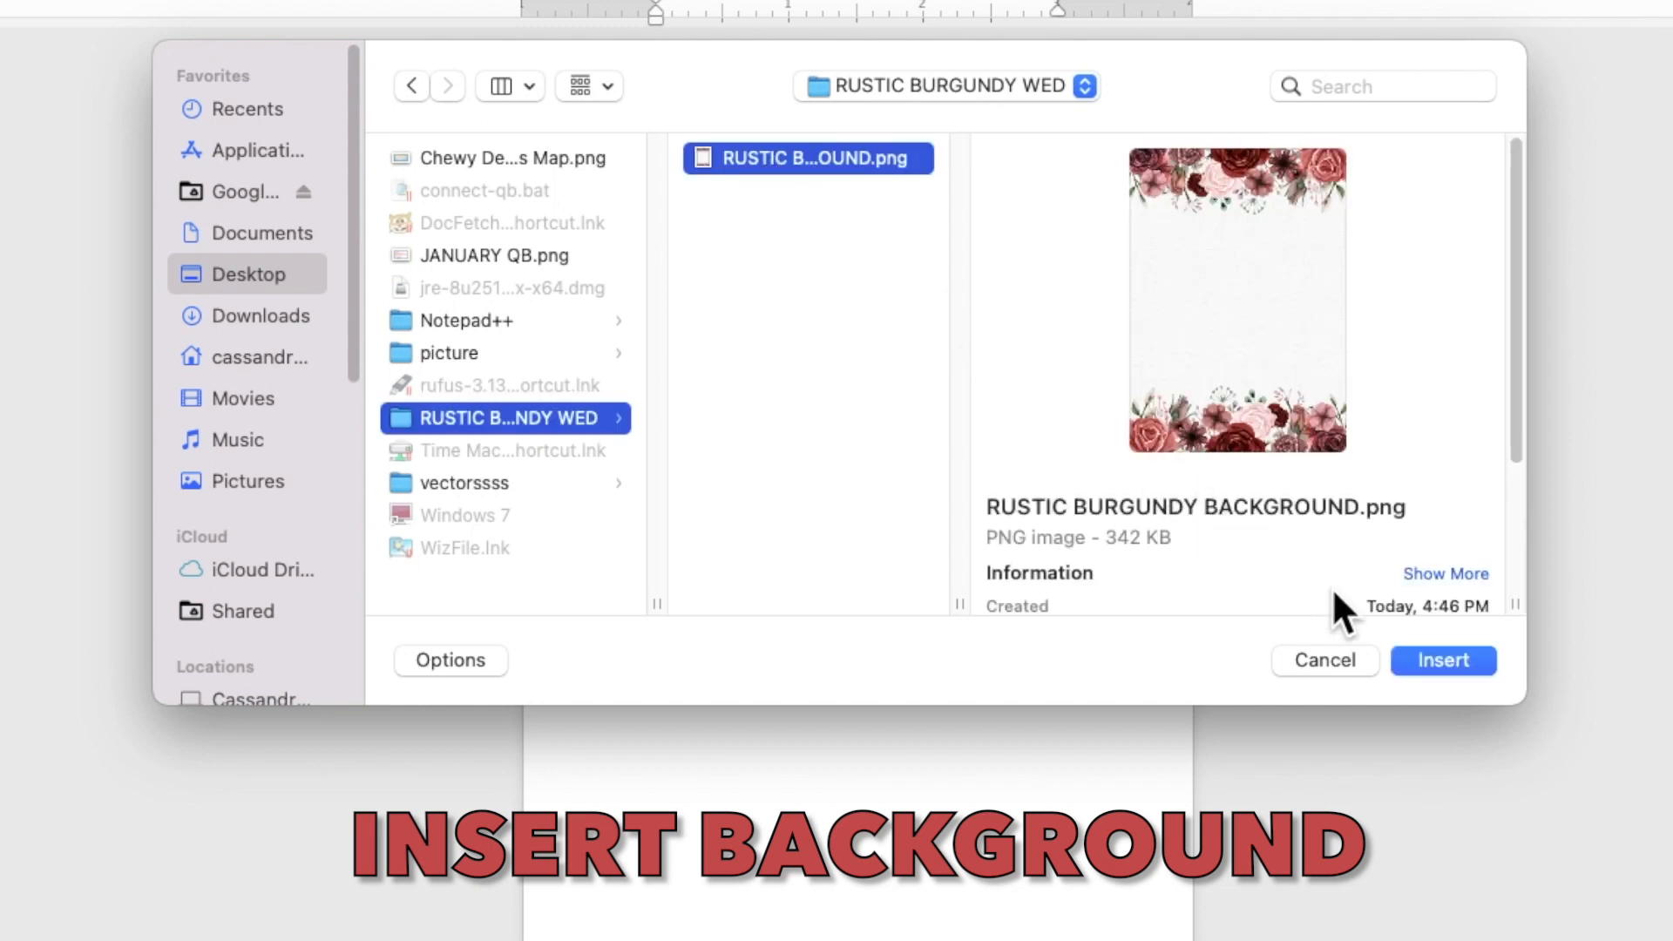
click(1421, 660)
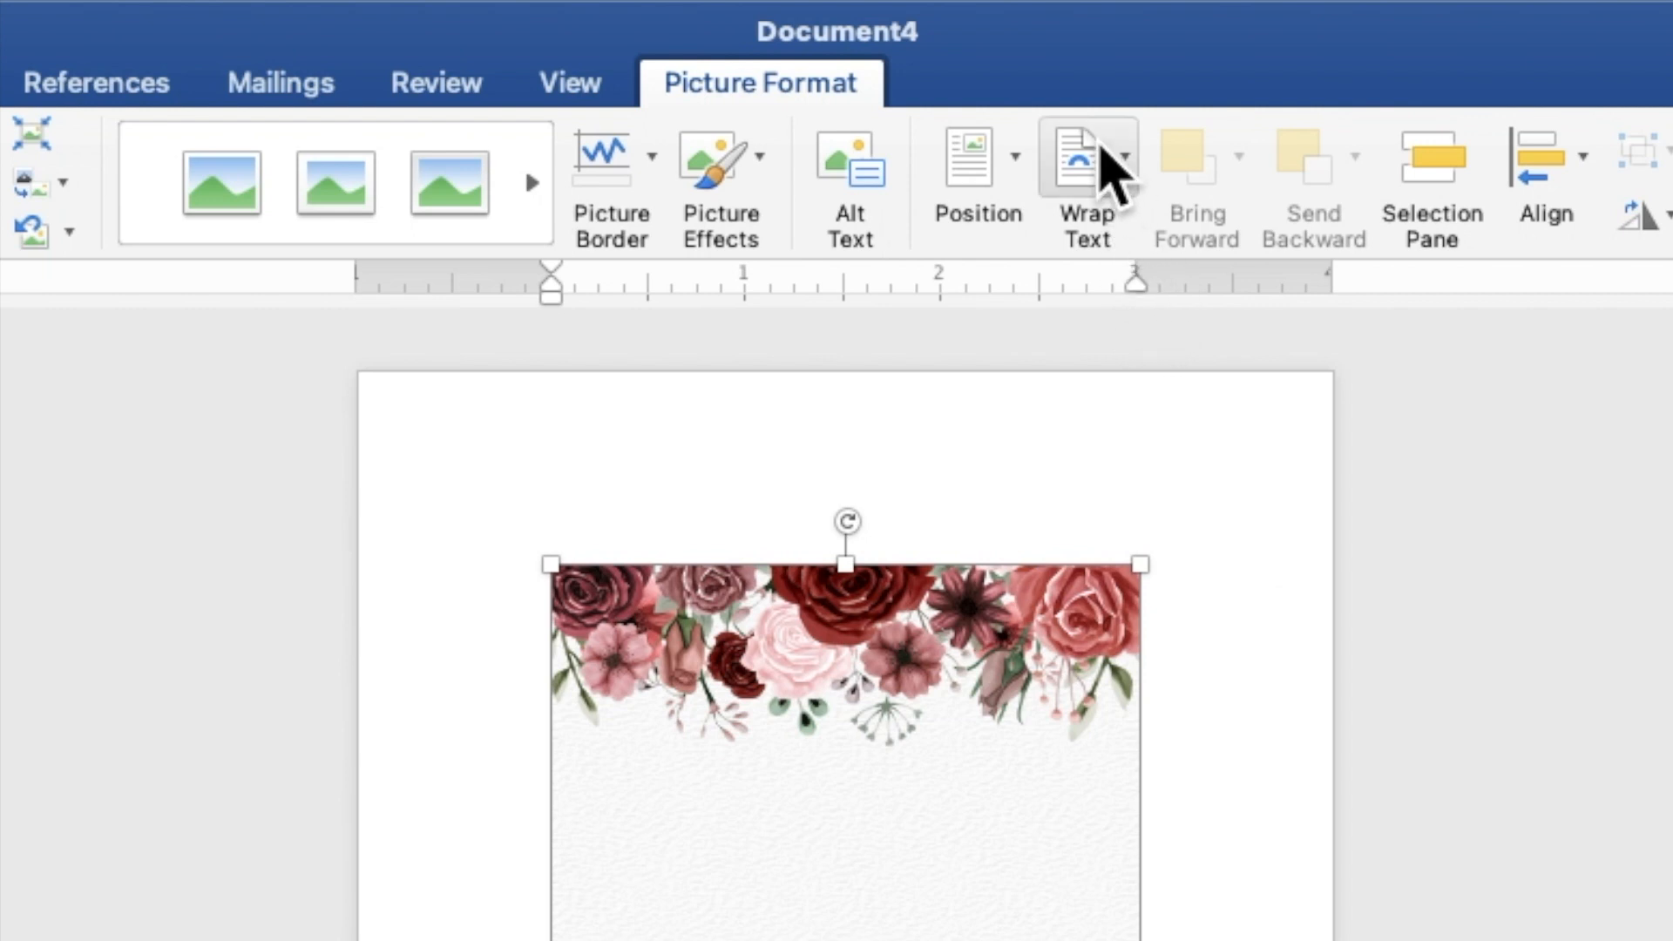
Step: Set the floral picture to Behind Text and stretch it from the top-left corner to 6.99" by 4.99"
click(977, 41)
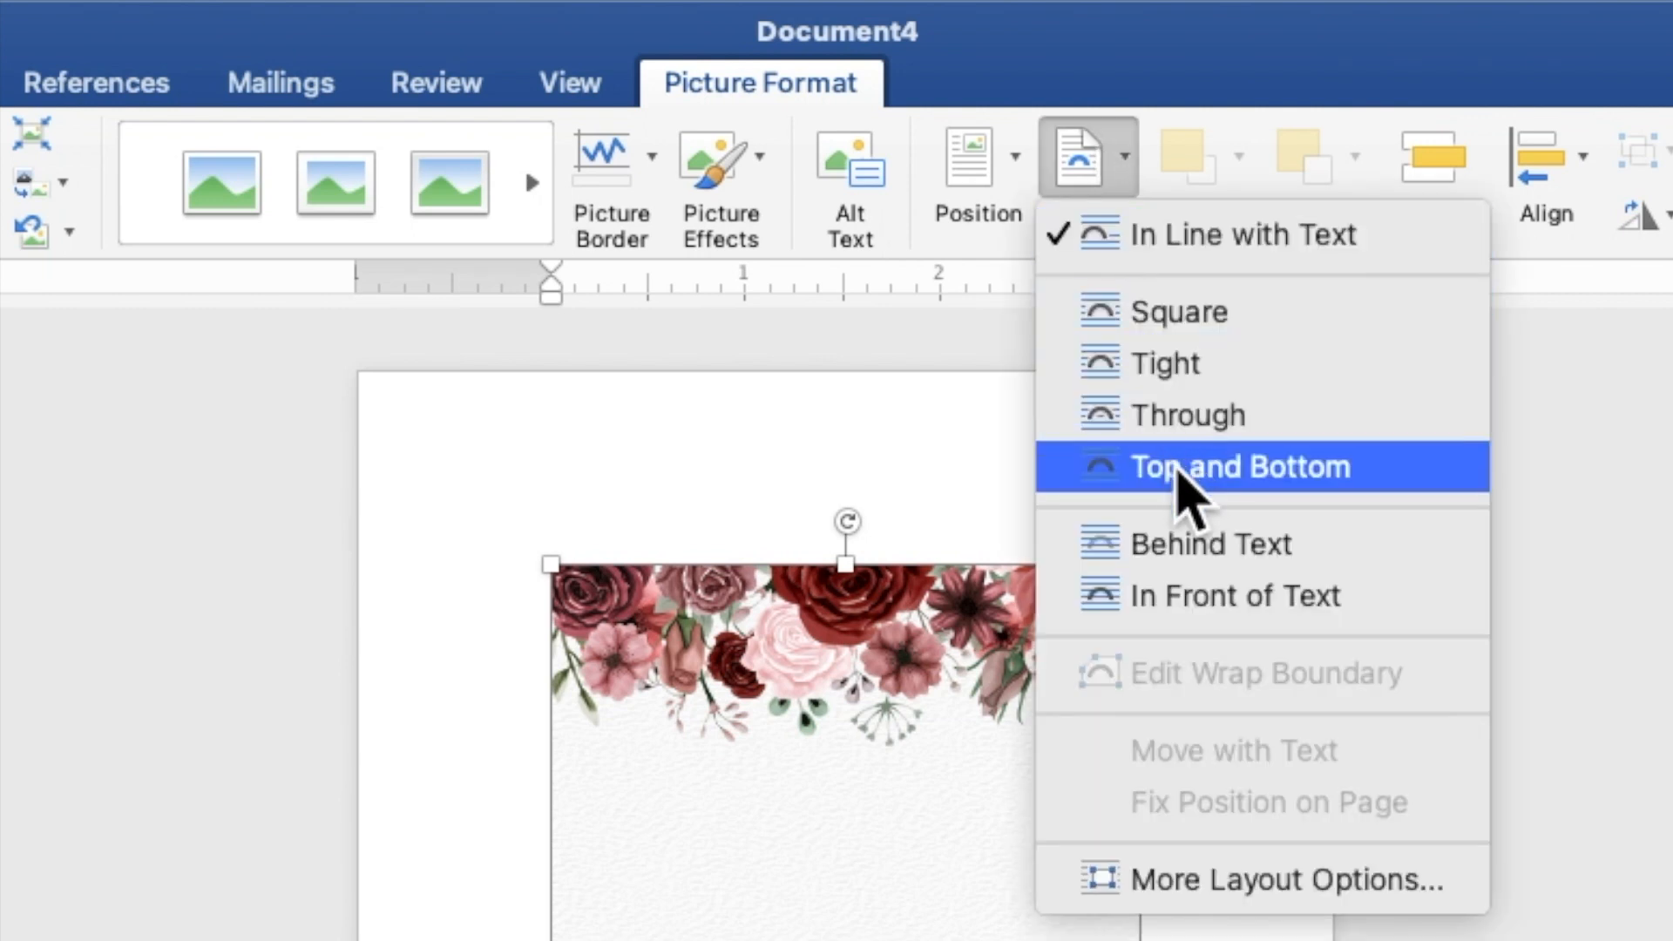
click(1207, 545)
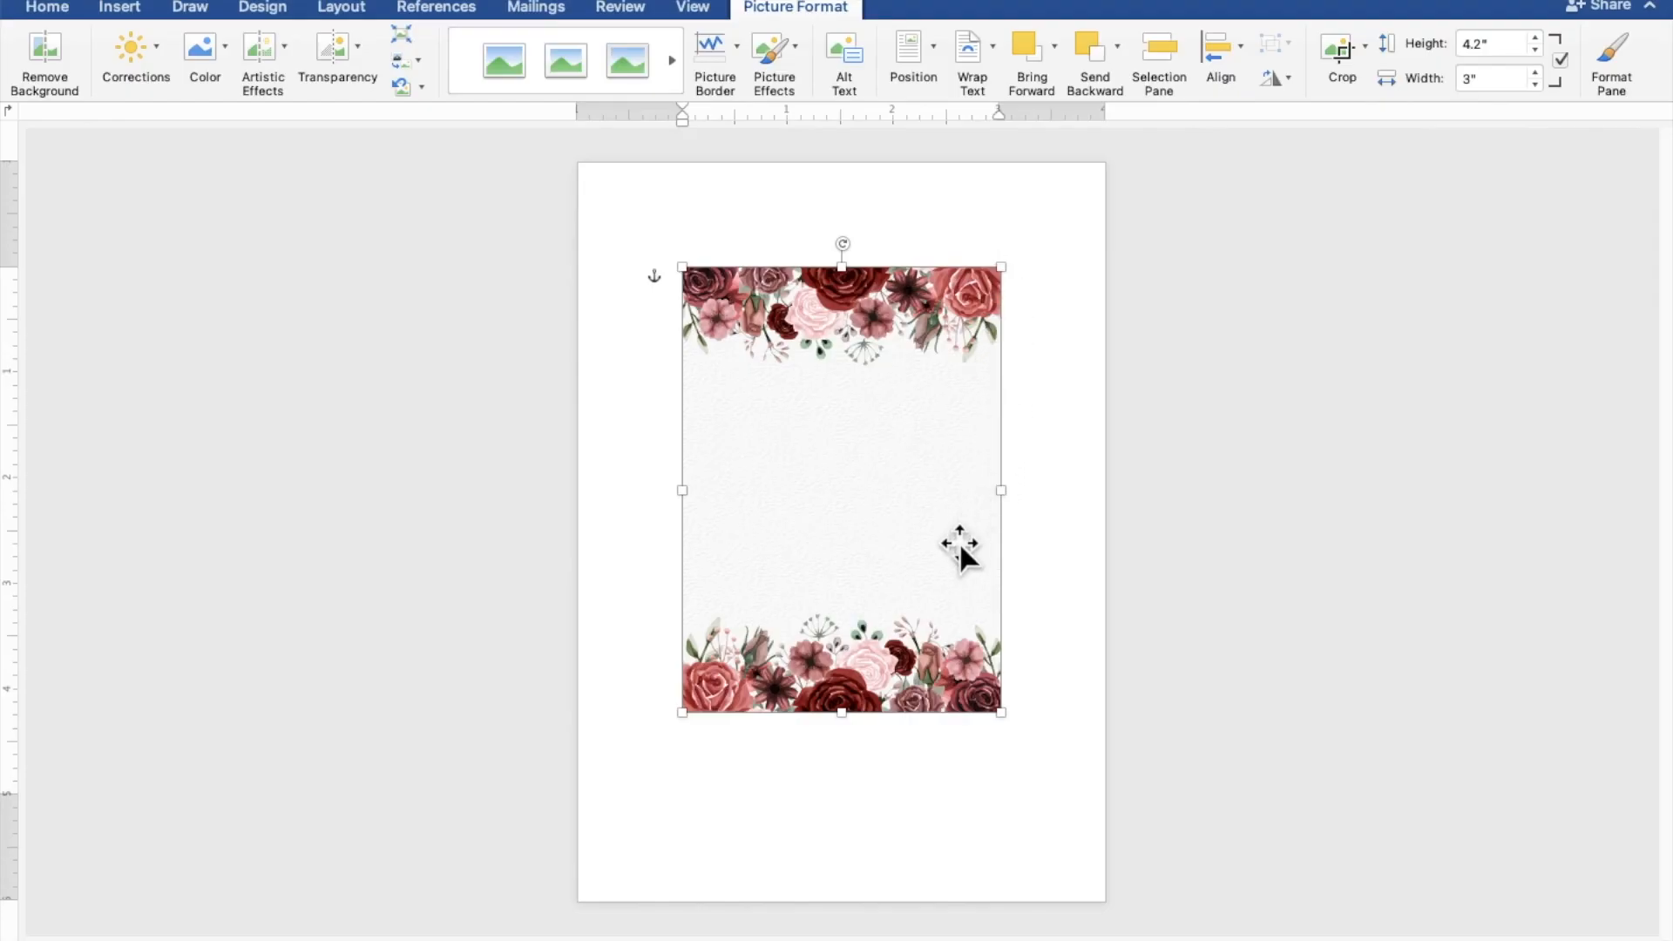
drag(958, 544, 852, 437)
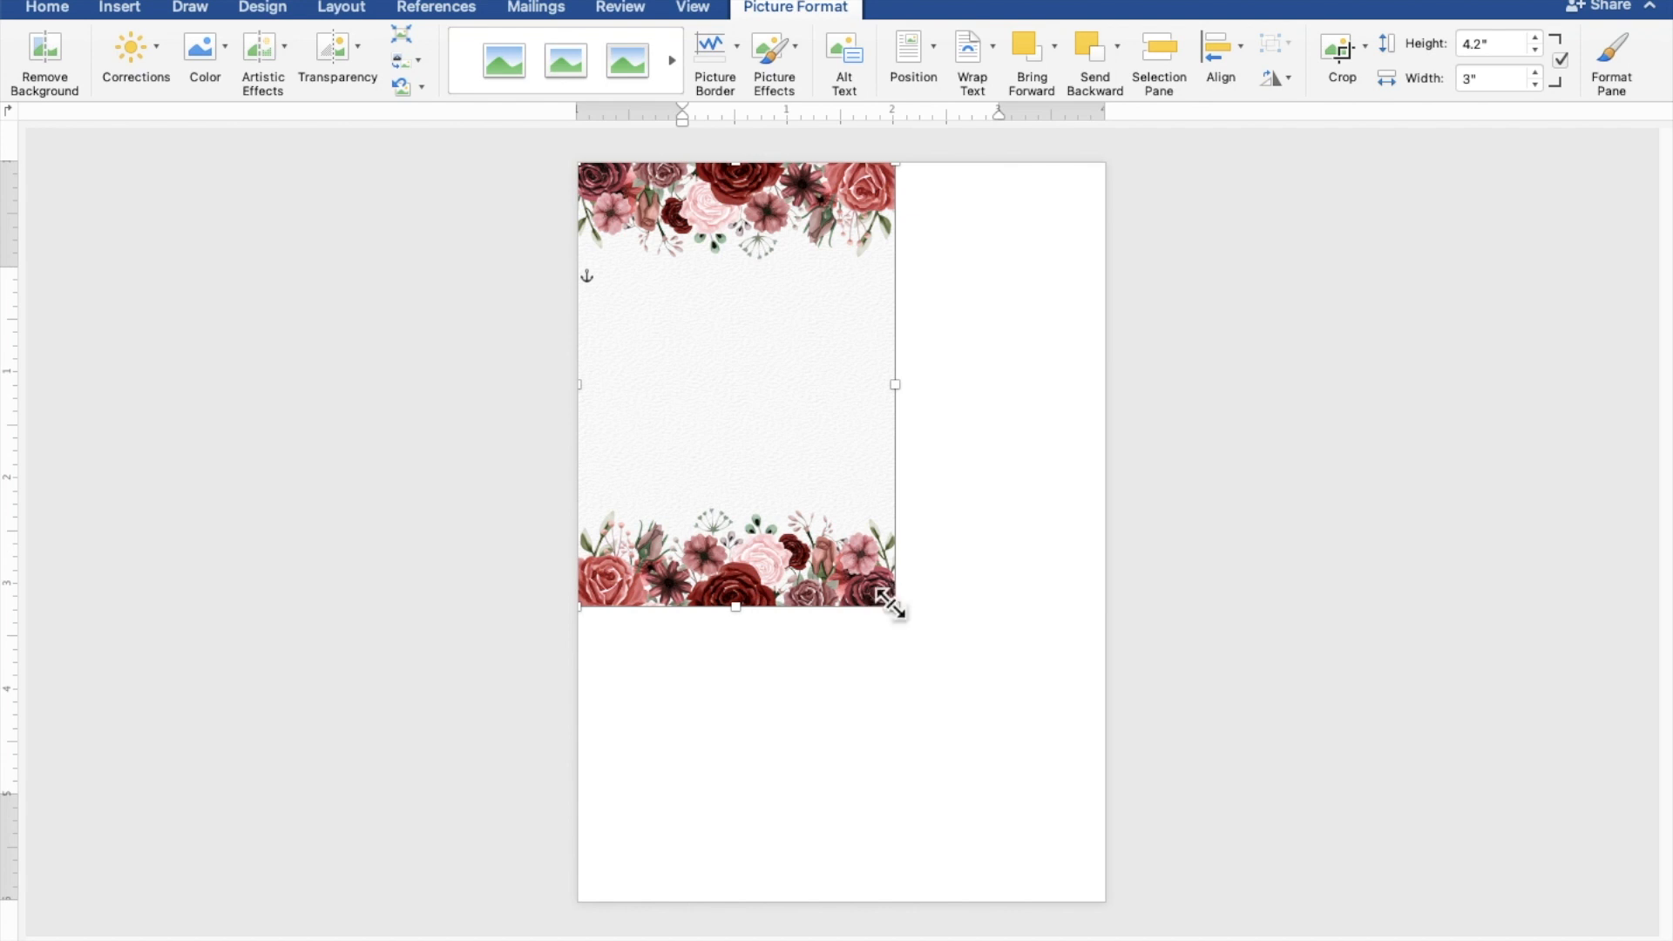
drag(890, 603, 1087, 900)
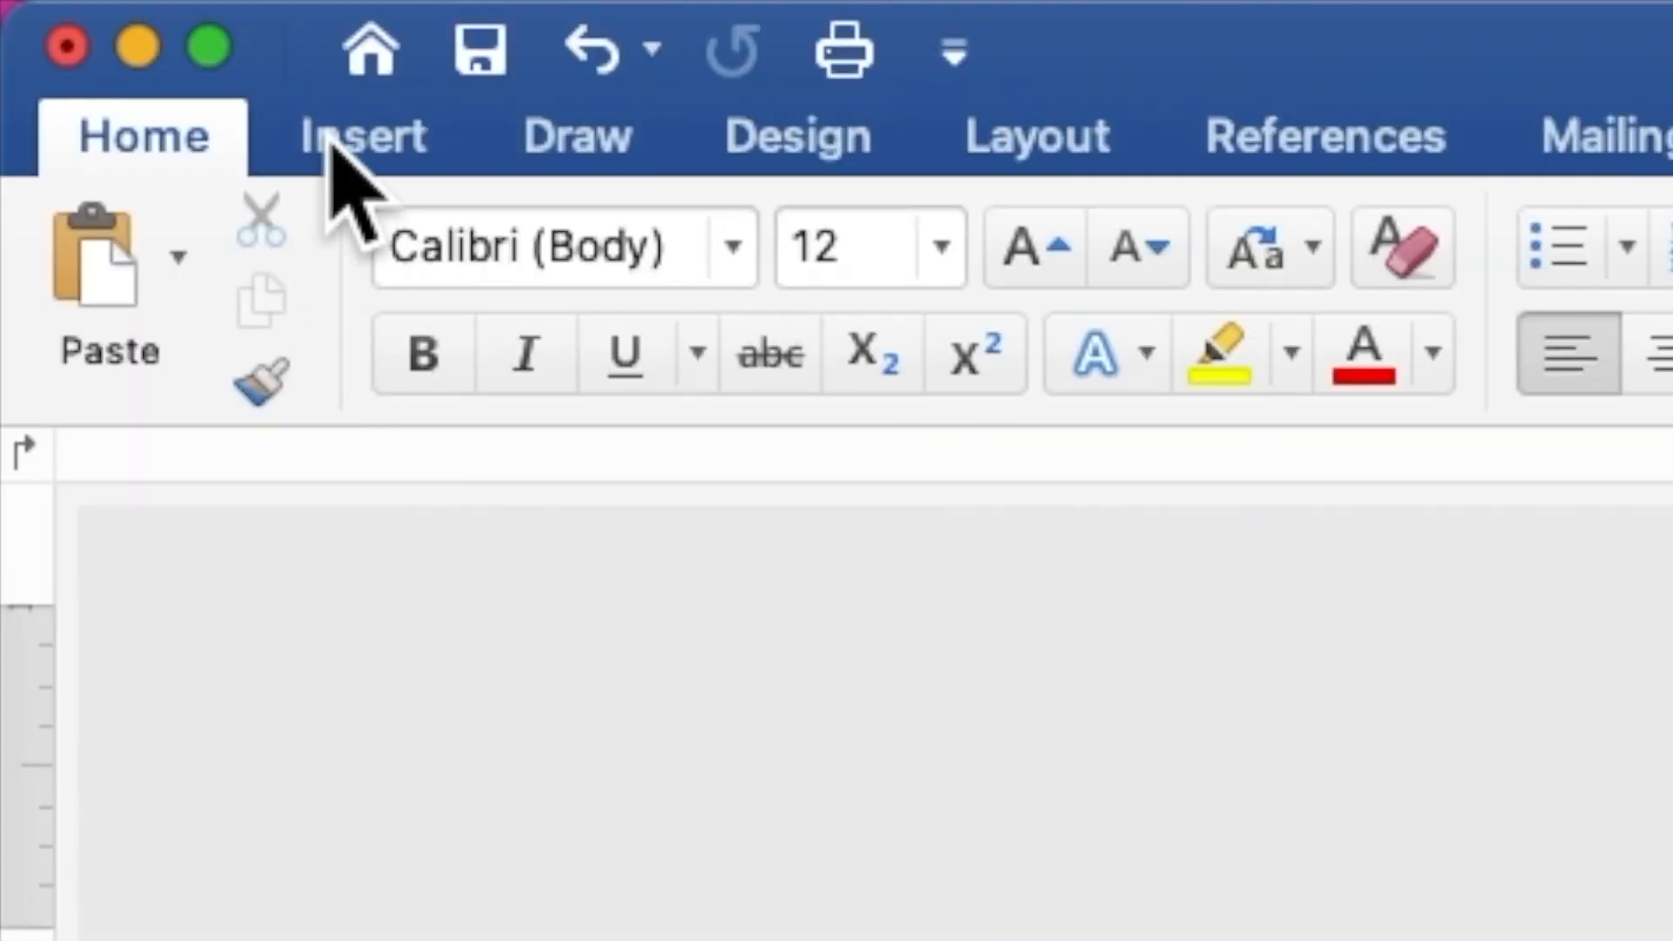
Step: Draw a 4.04" by 4.89" rectangle over the page centre and enable Add Text on it
click(331, 144)
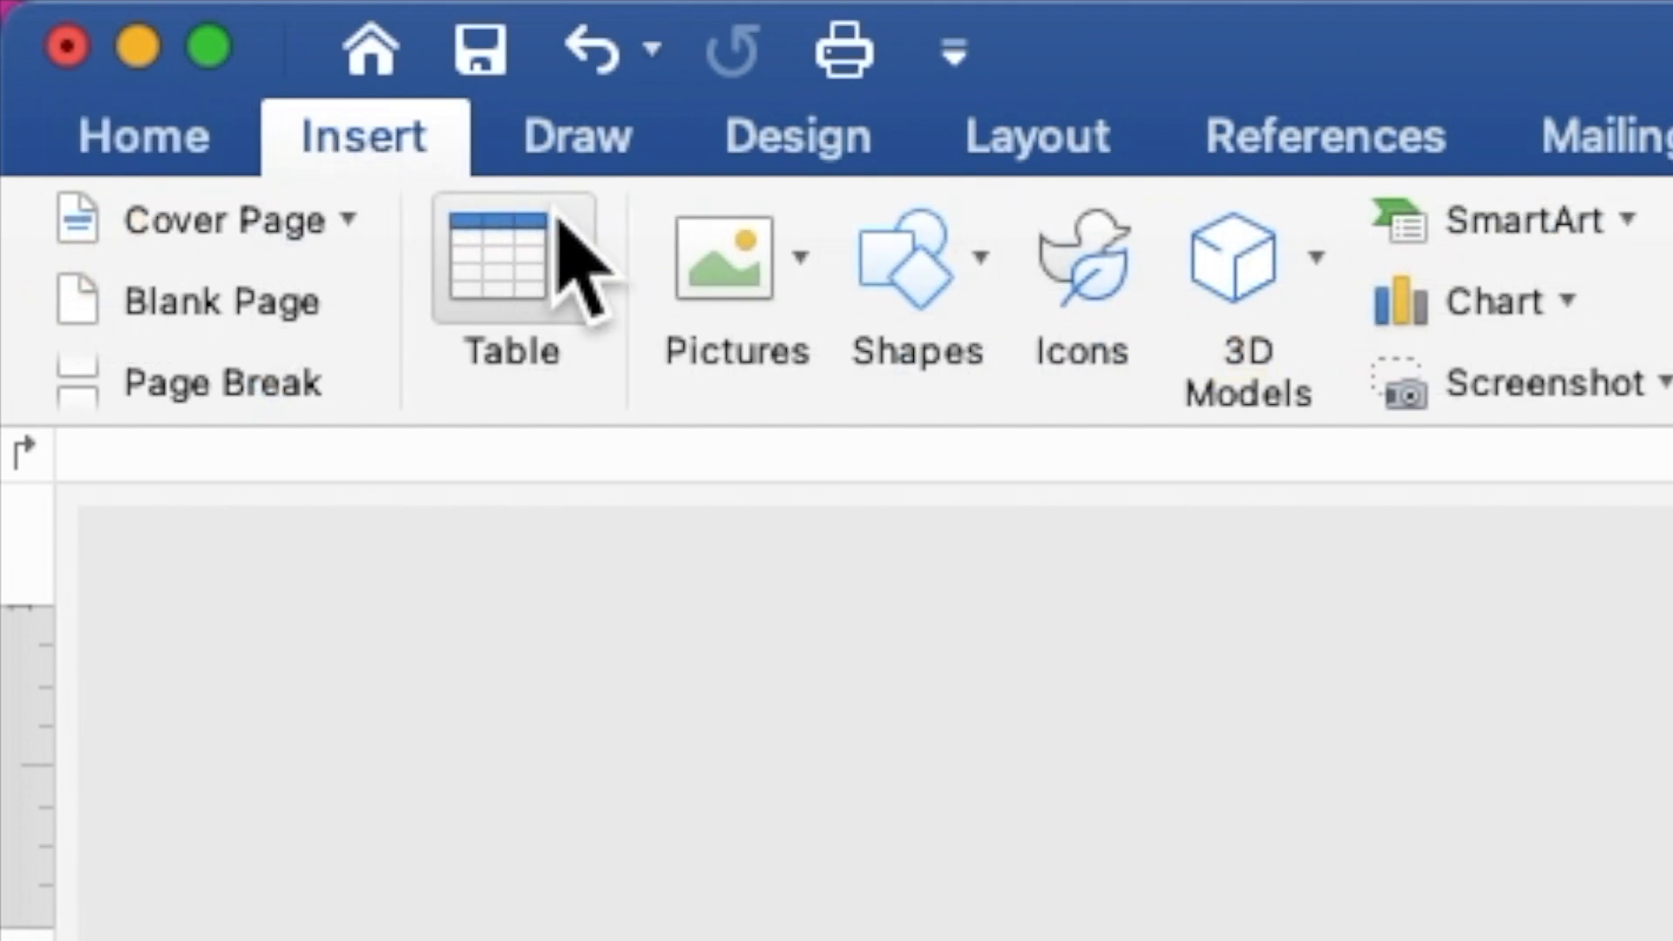
click(906, 283)
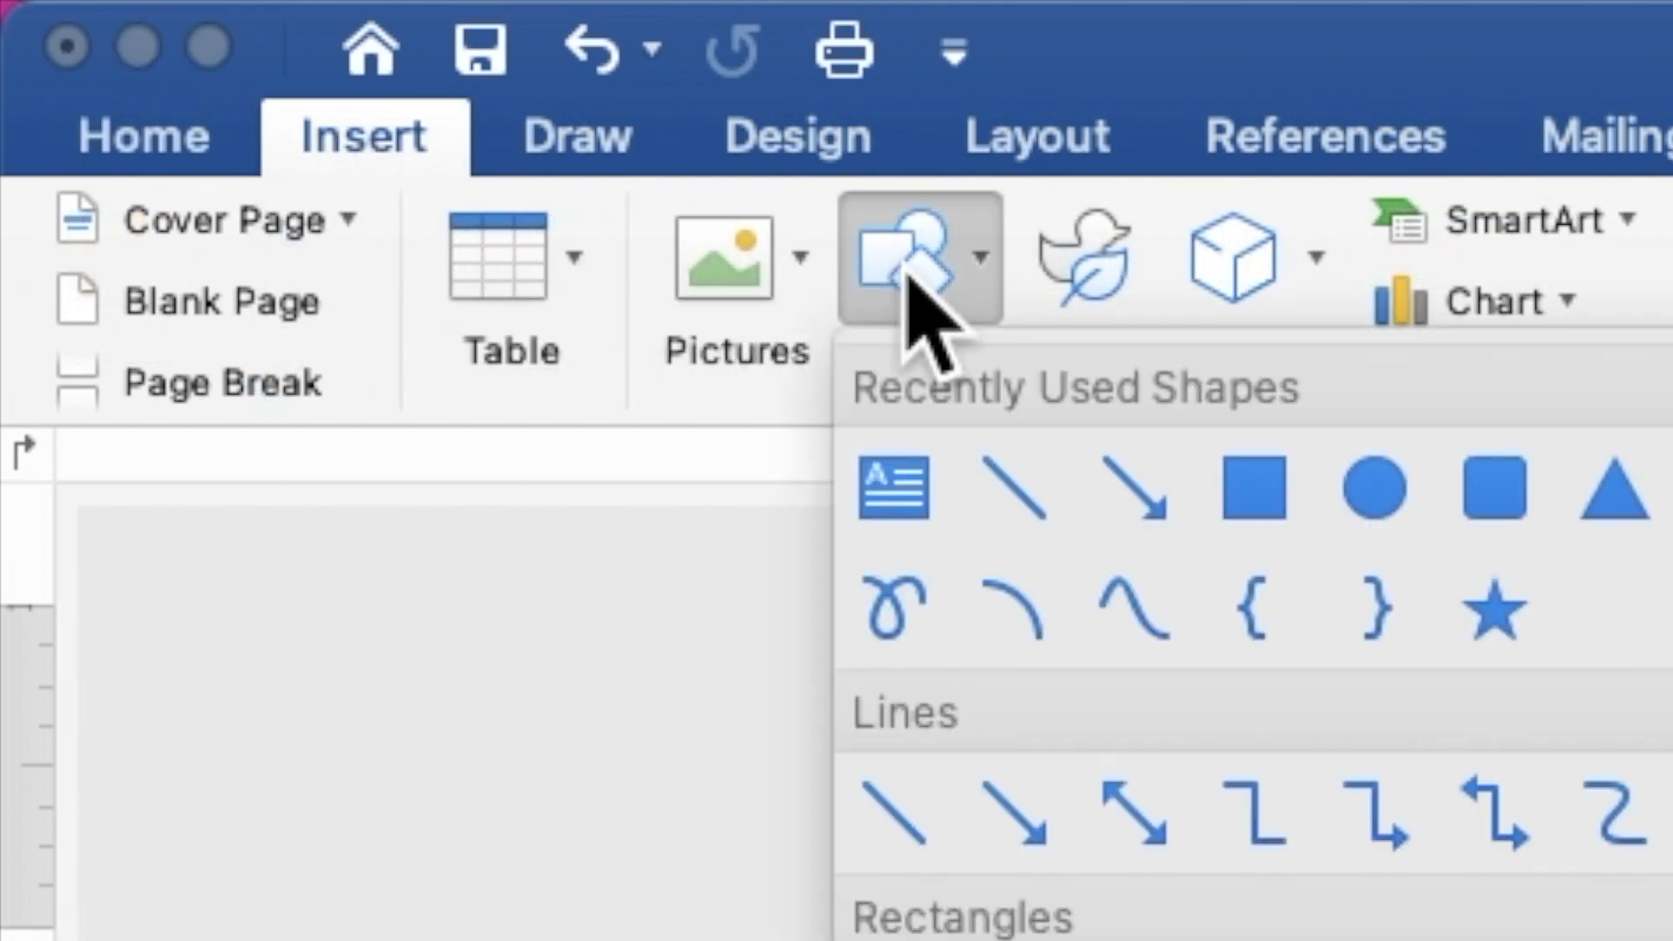
click(1255, 492)
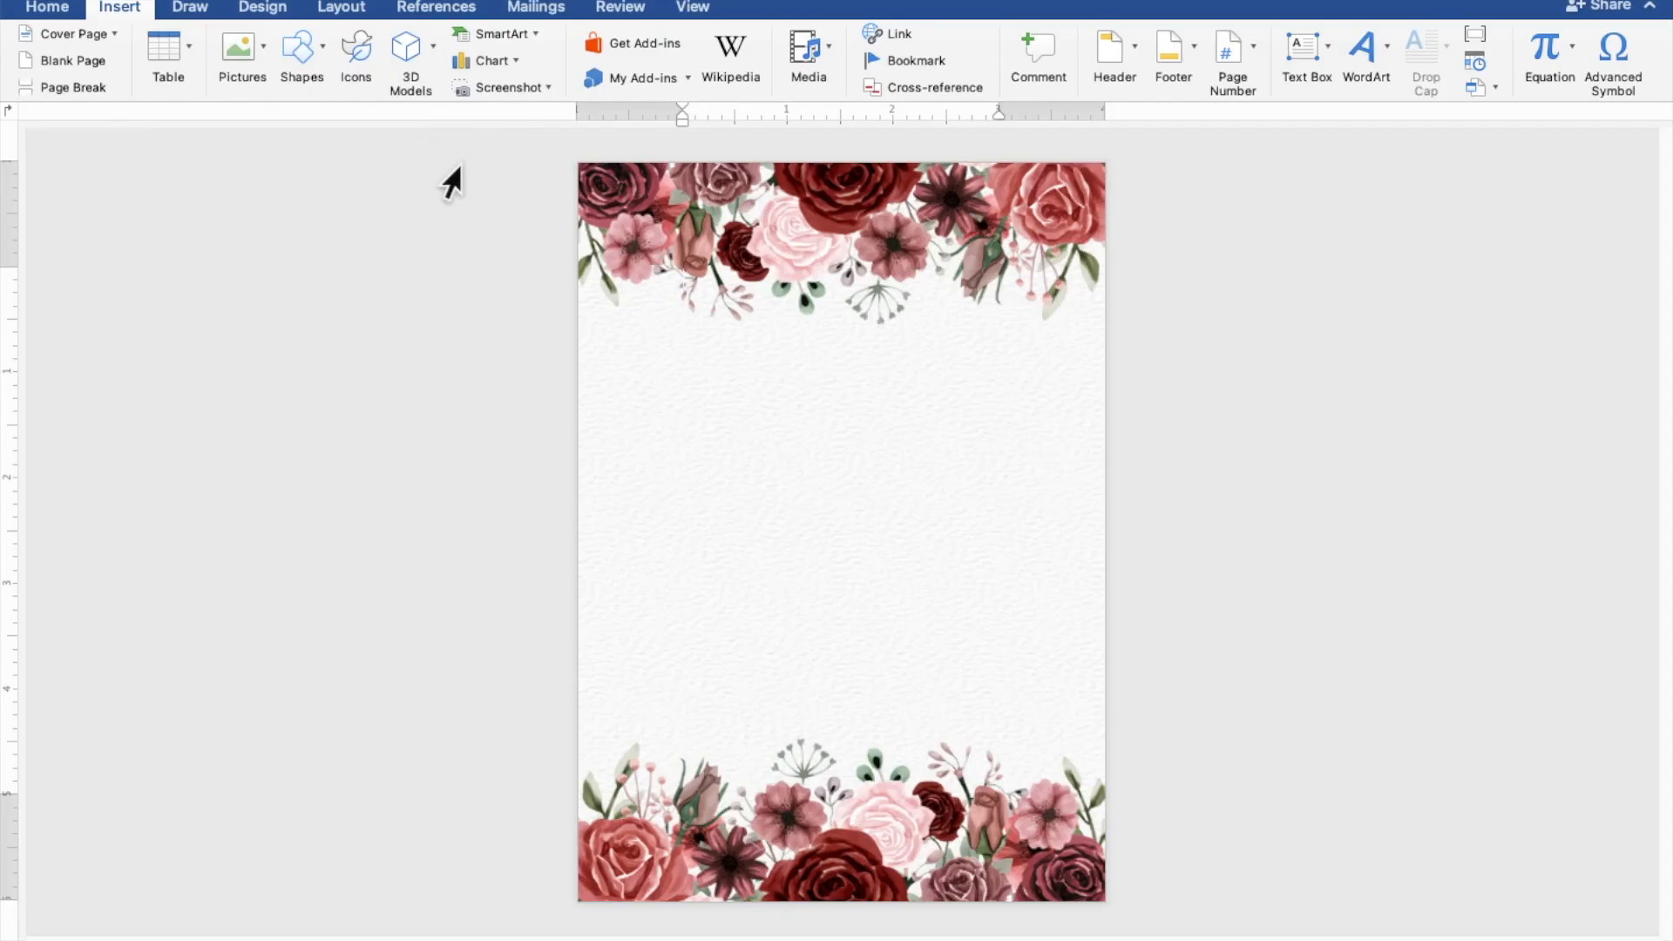
mouse_move(630, 274)
mouse_down()
mouse_move(828, 709)
mouse_move(885, 762)
mouse_move(971, 792)
mouse_move(1059, 791)
mouse_up()
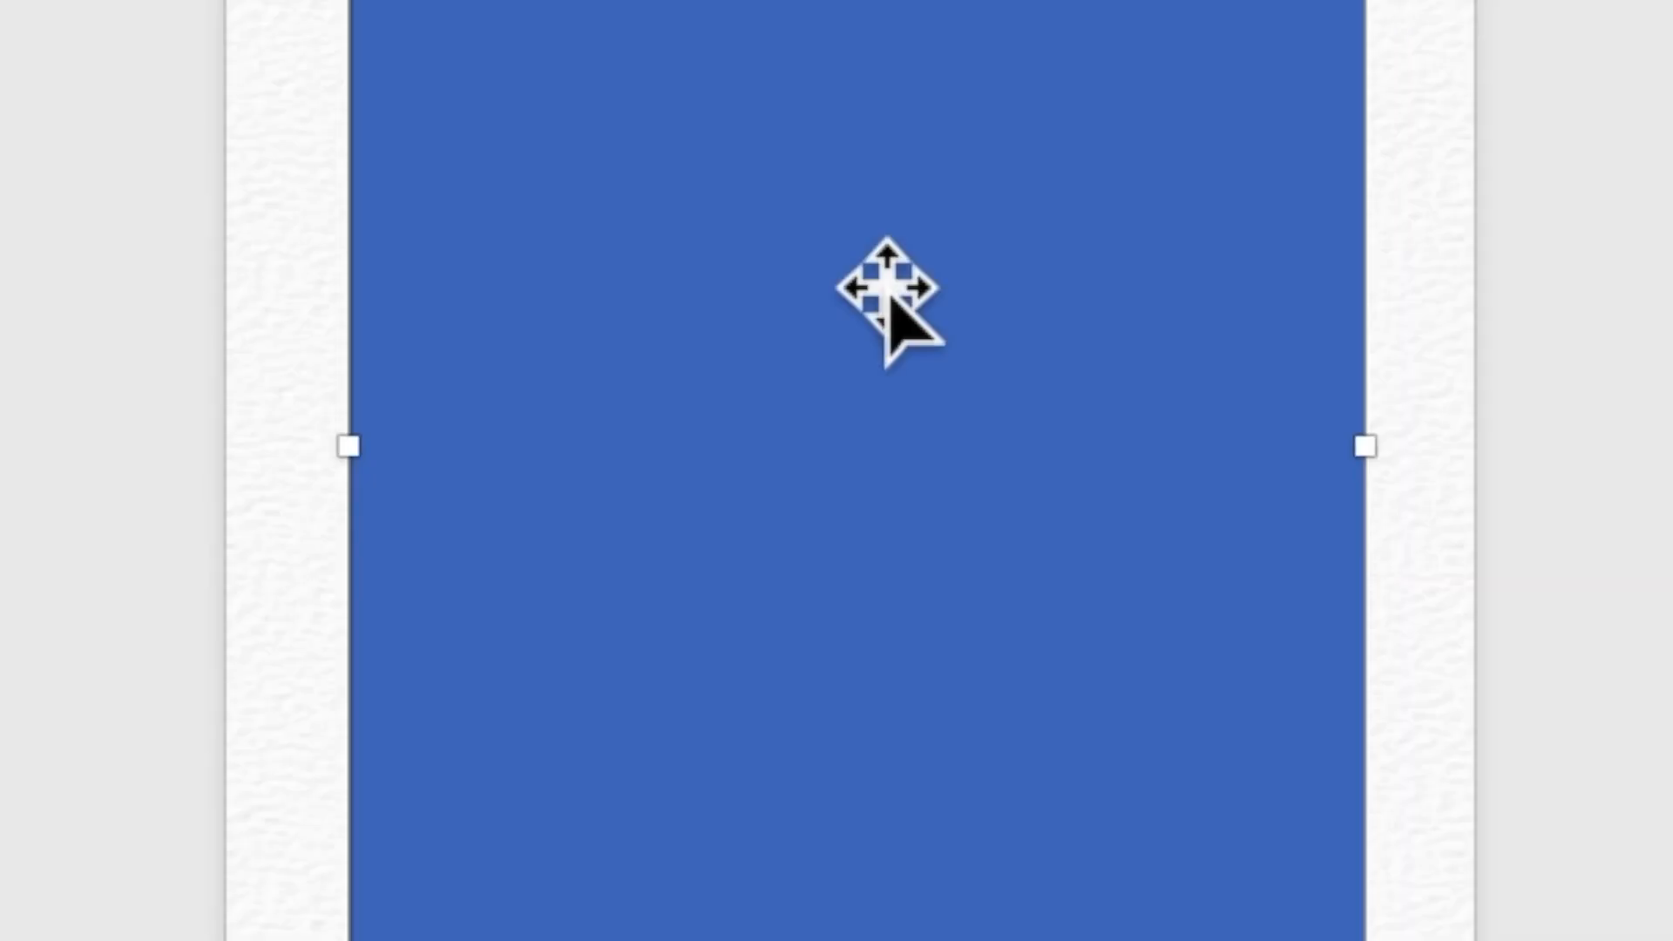
right_click(887, 286)
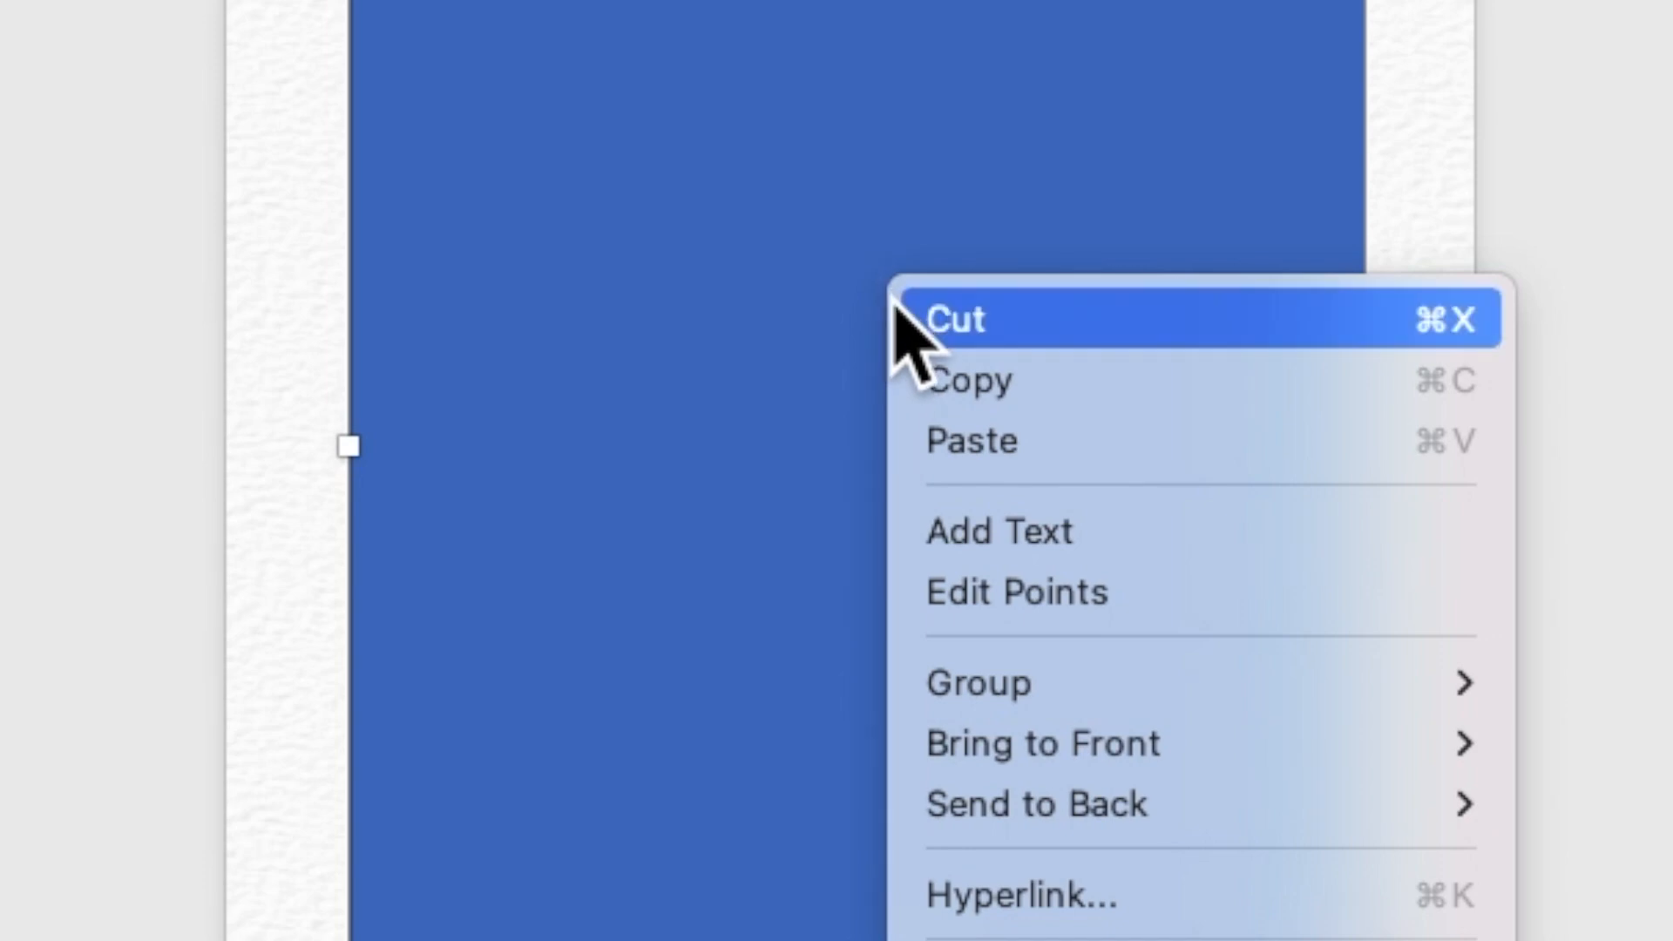
click(1030, 540)
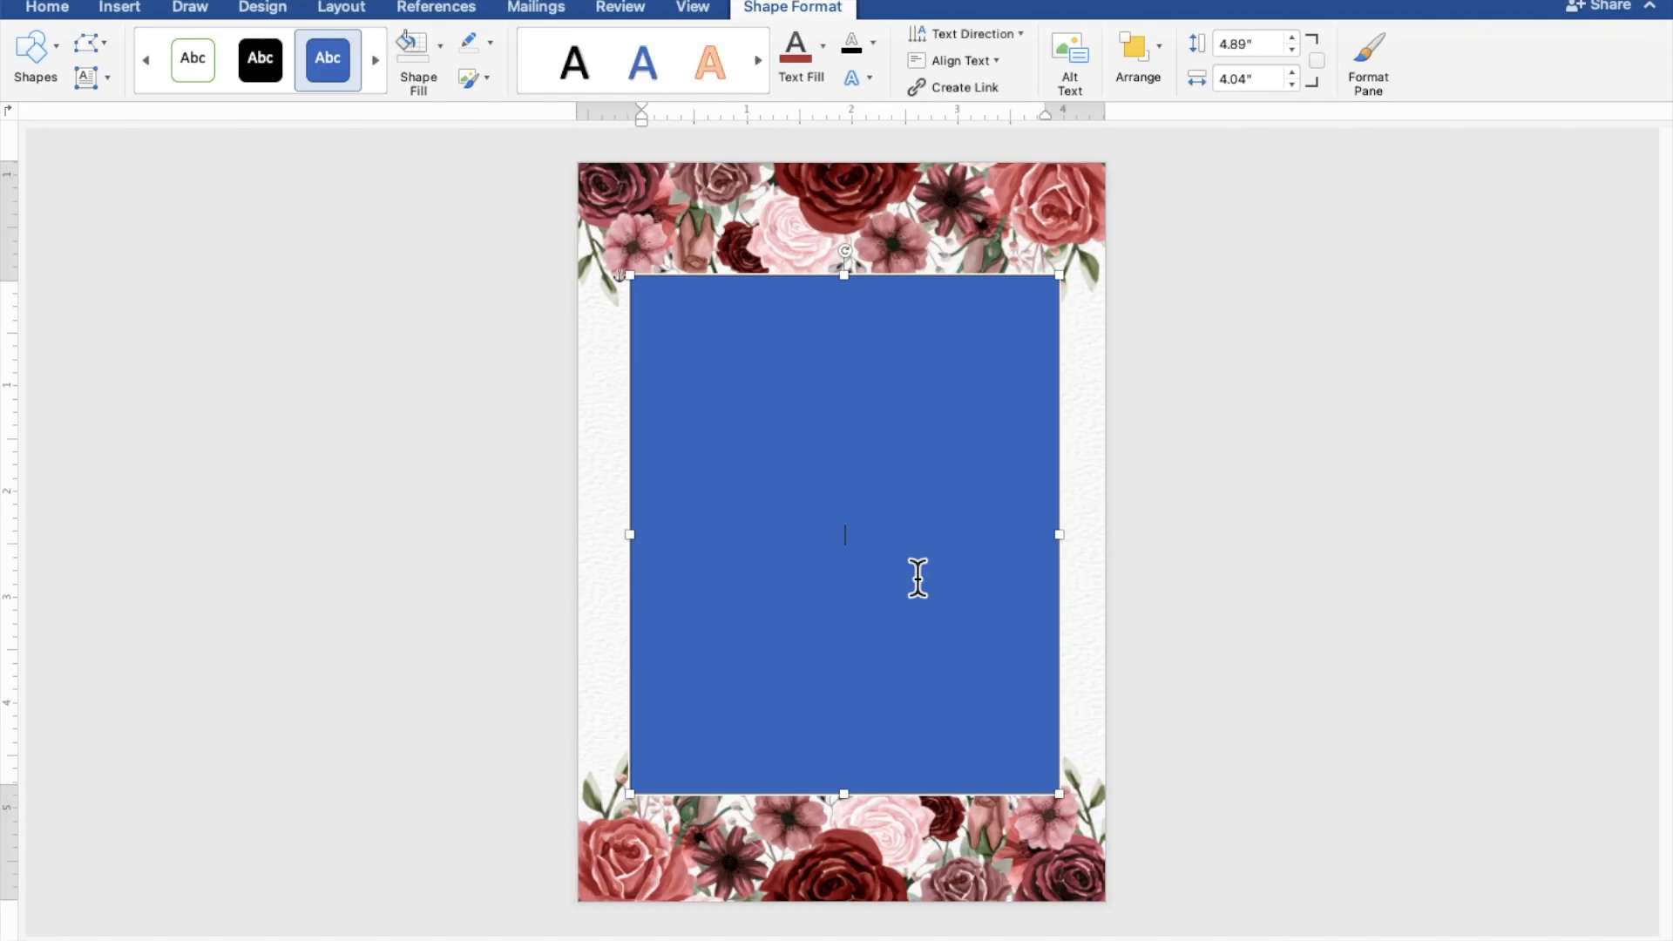
Step: Type TOGETHER WITH THEIR FAMILIES, the groom's name, AND, and the bride's name on separate lines
scroll(917, 578, up, 10)
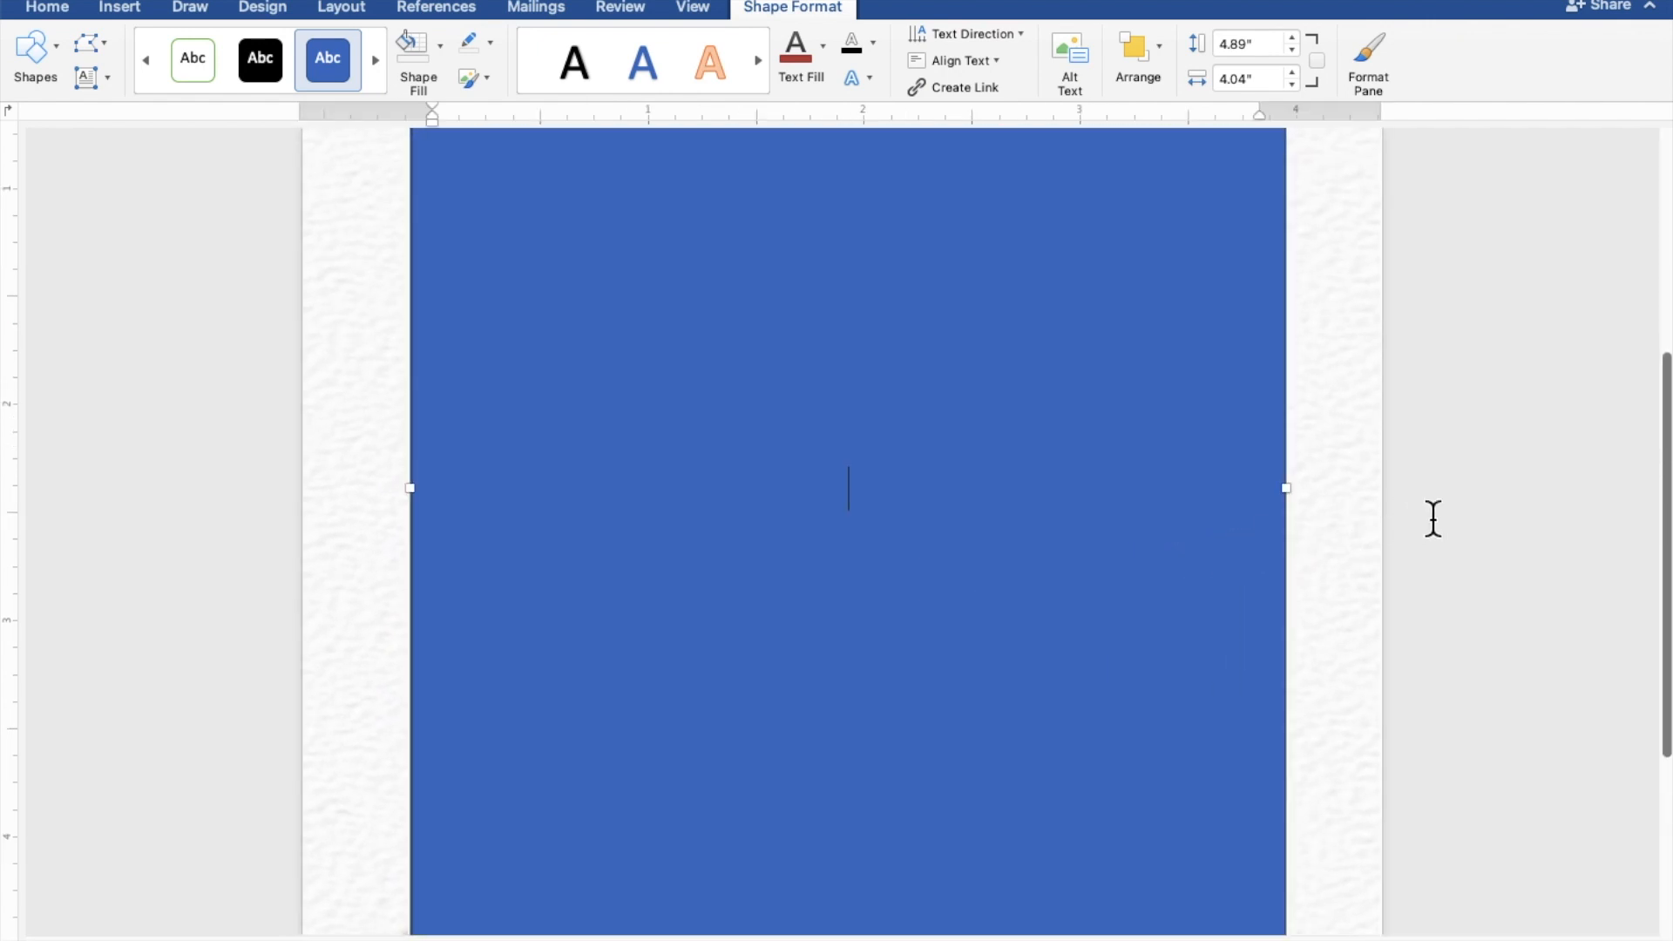
text(TOGETHER )
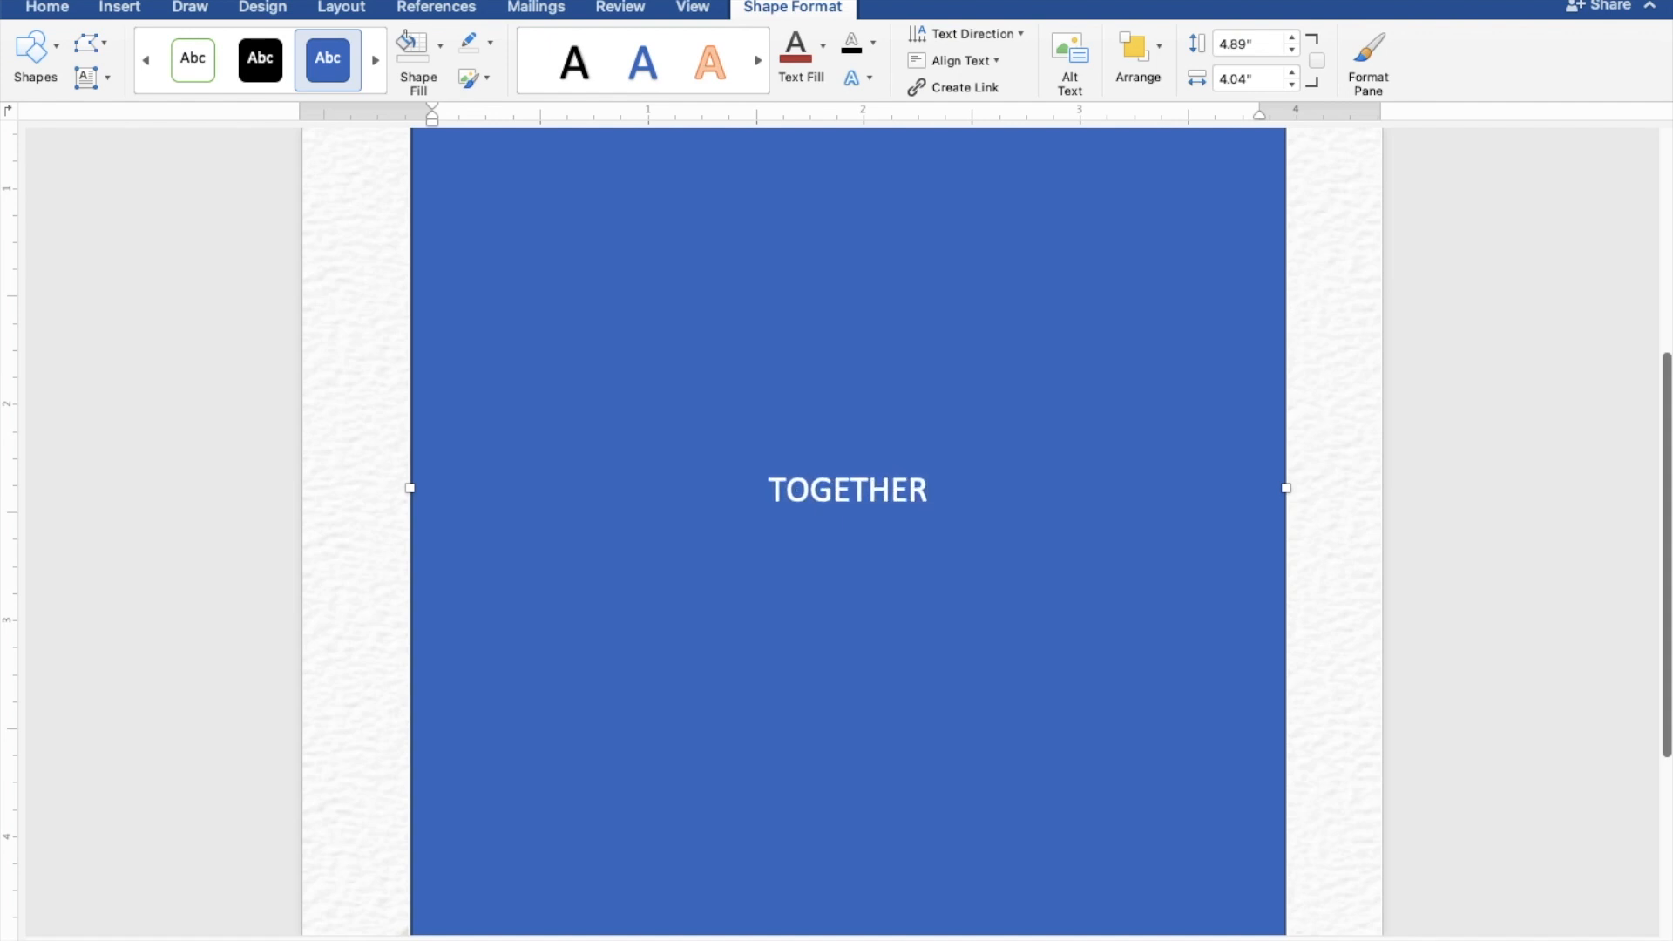
text(WITH)
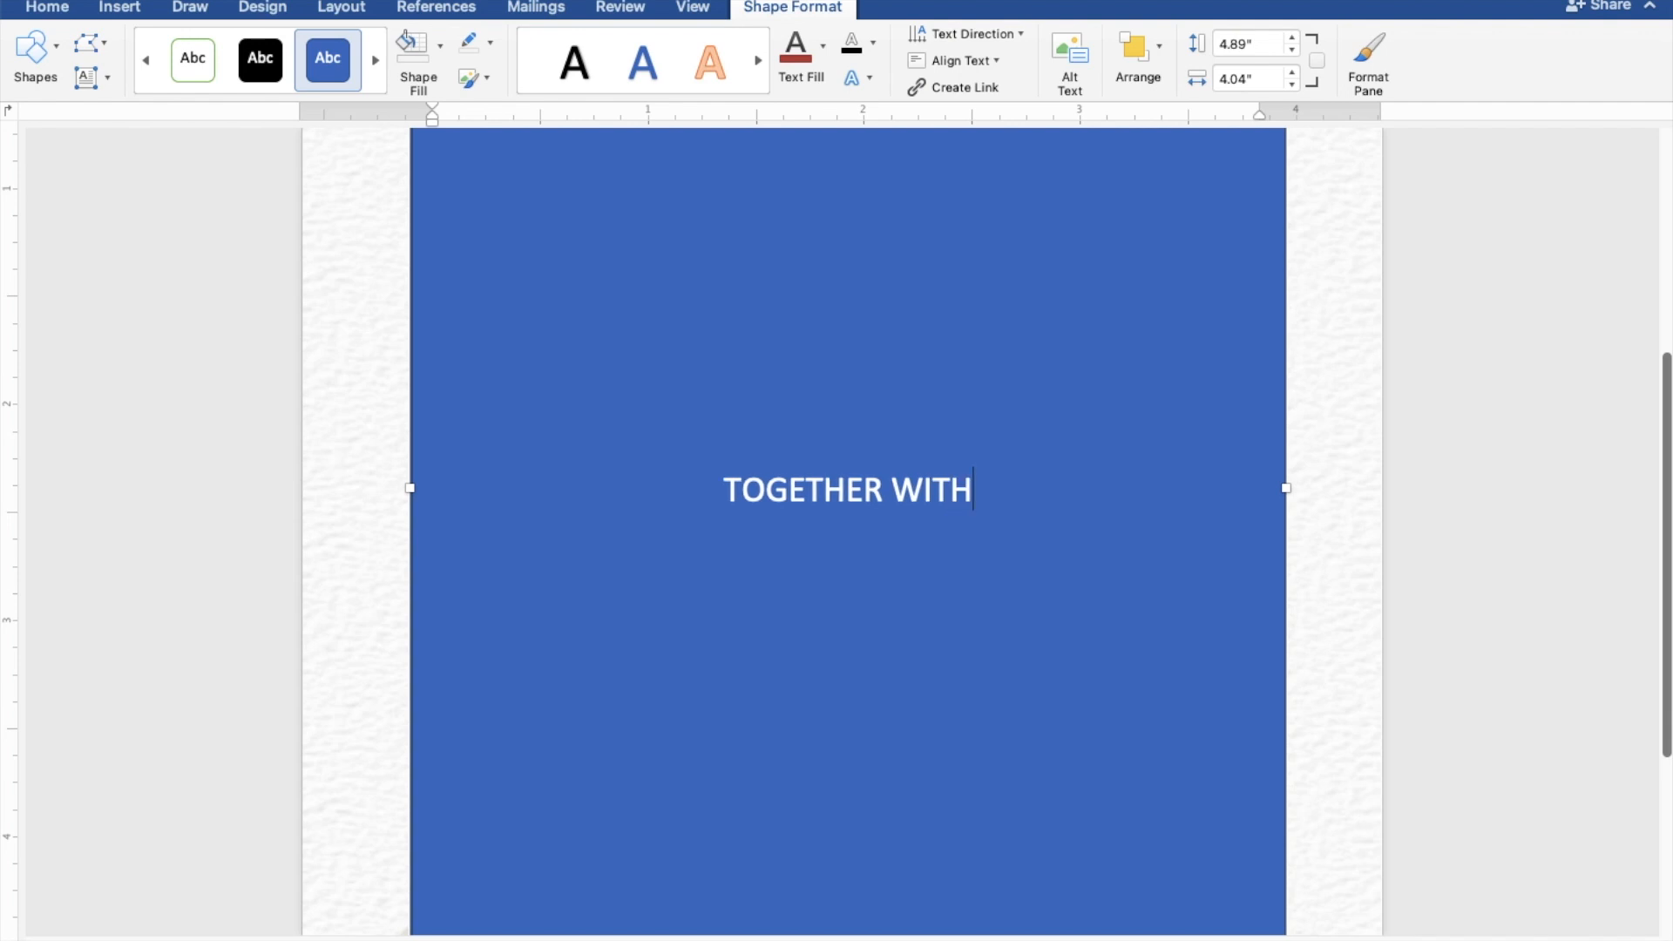
text( THEIR)
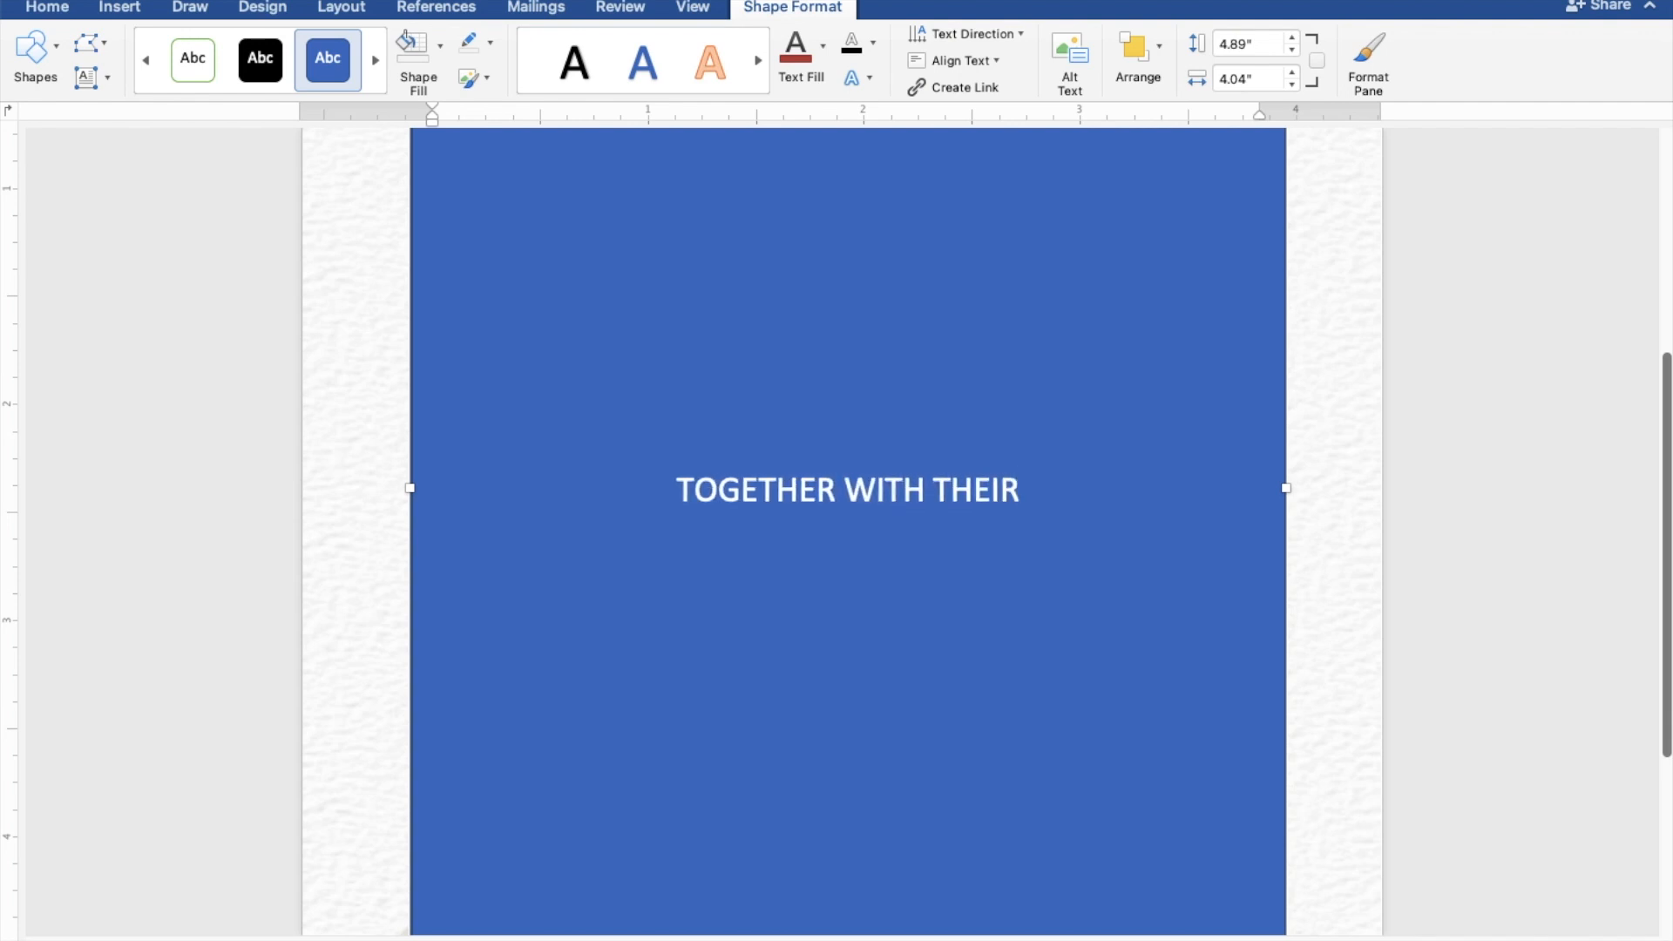
text( FAMIL)
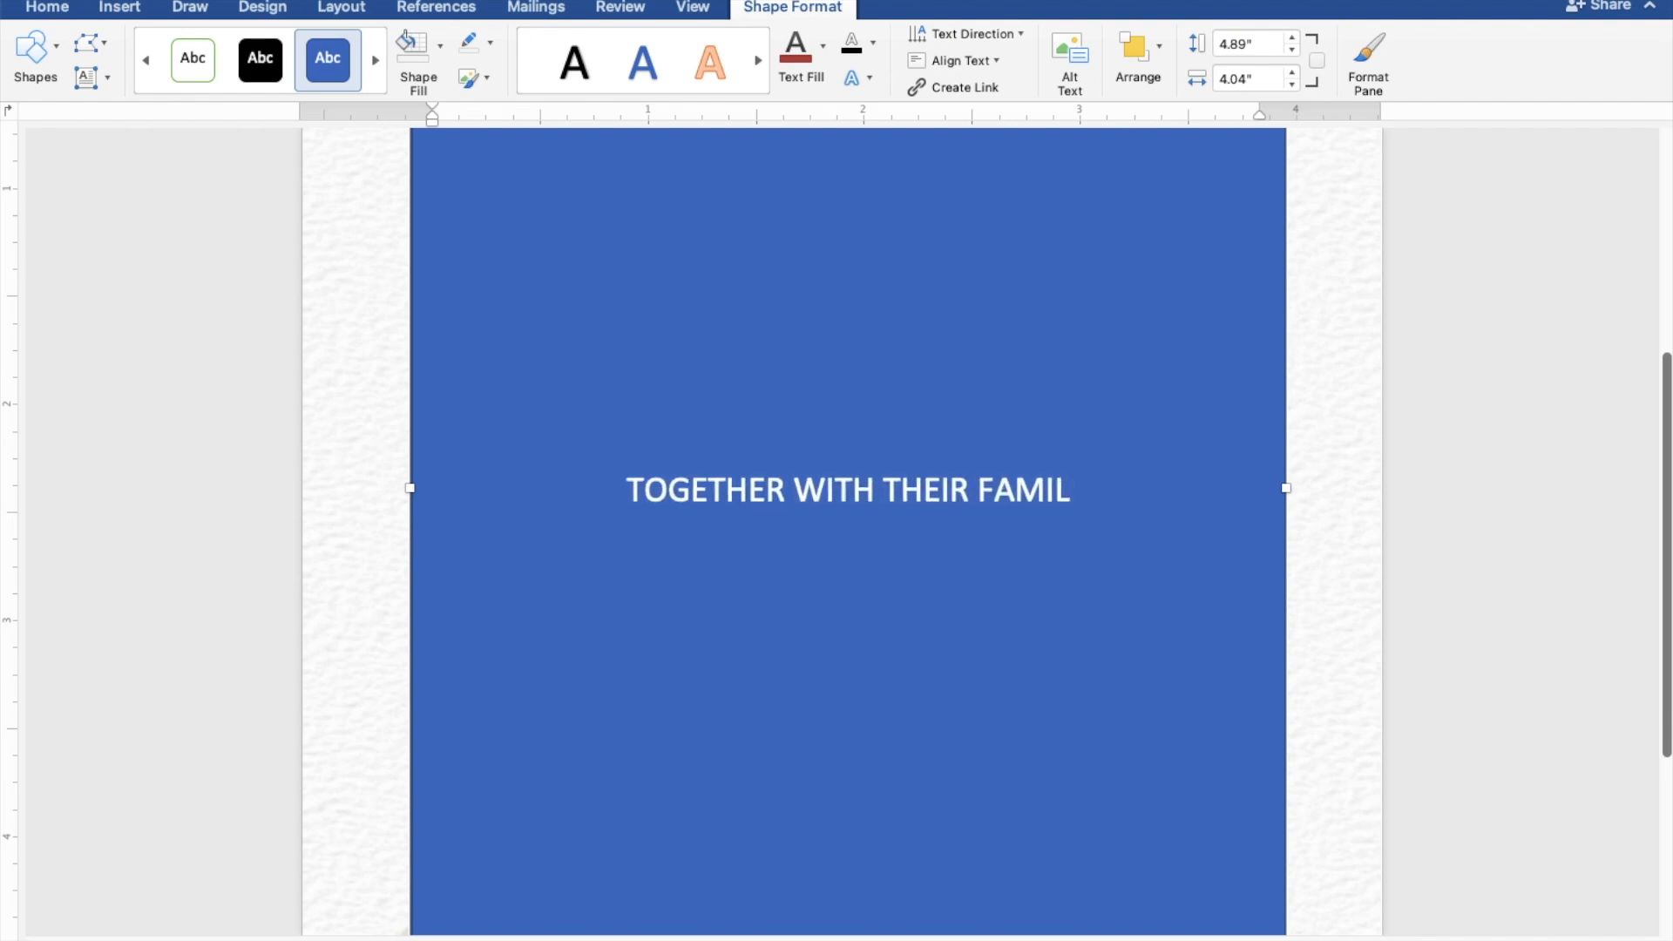
text(IES)
key(Return)
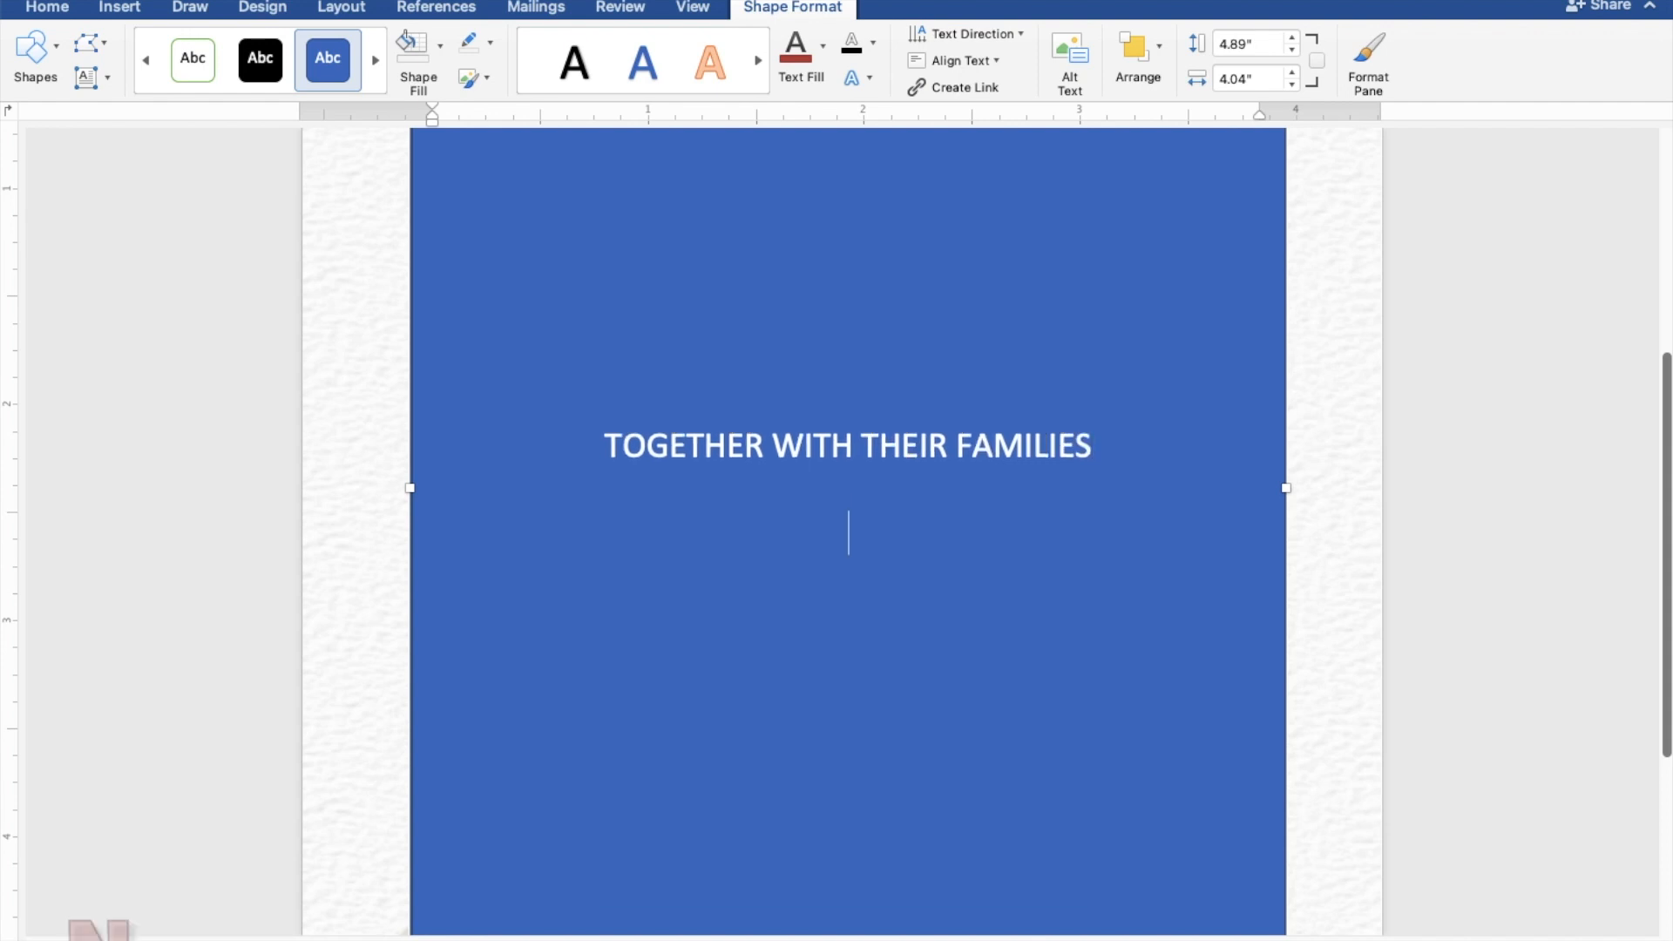
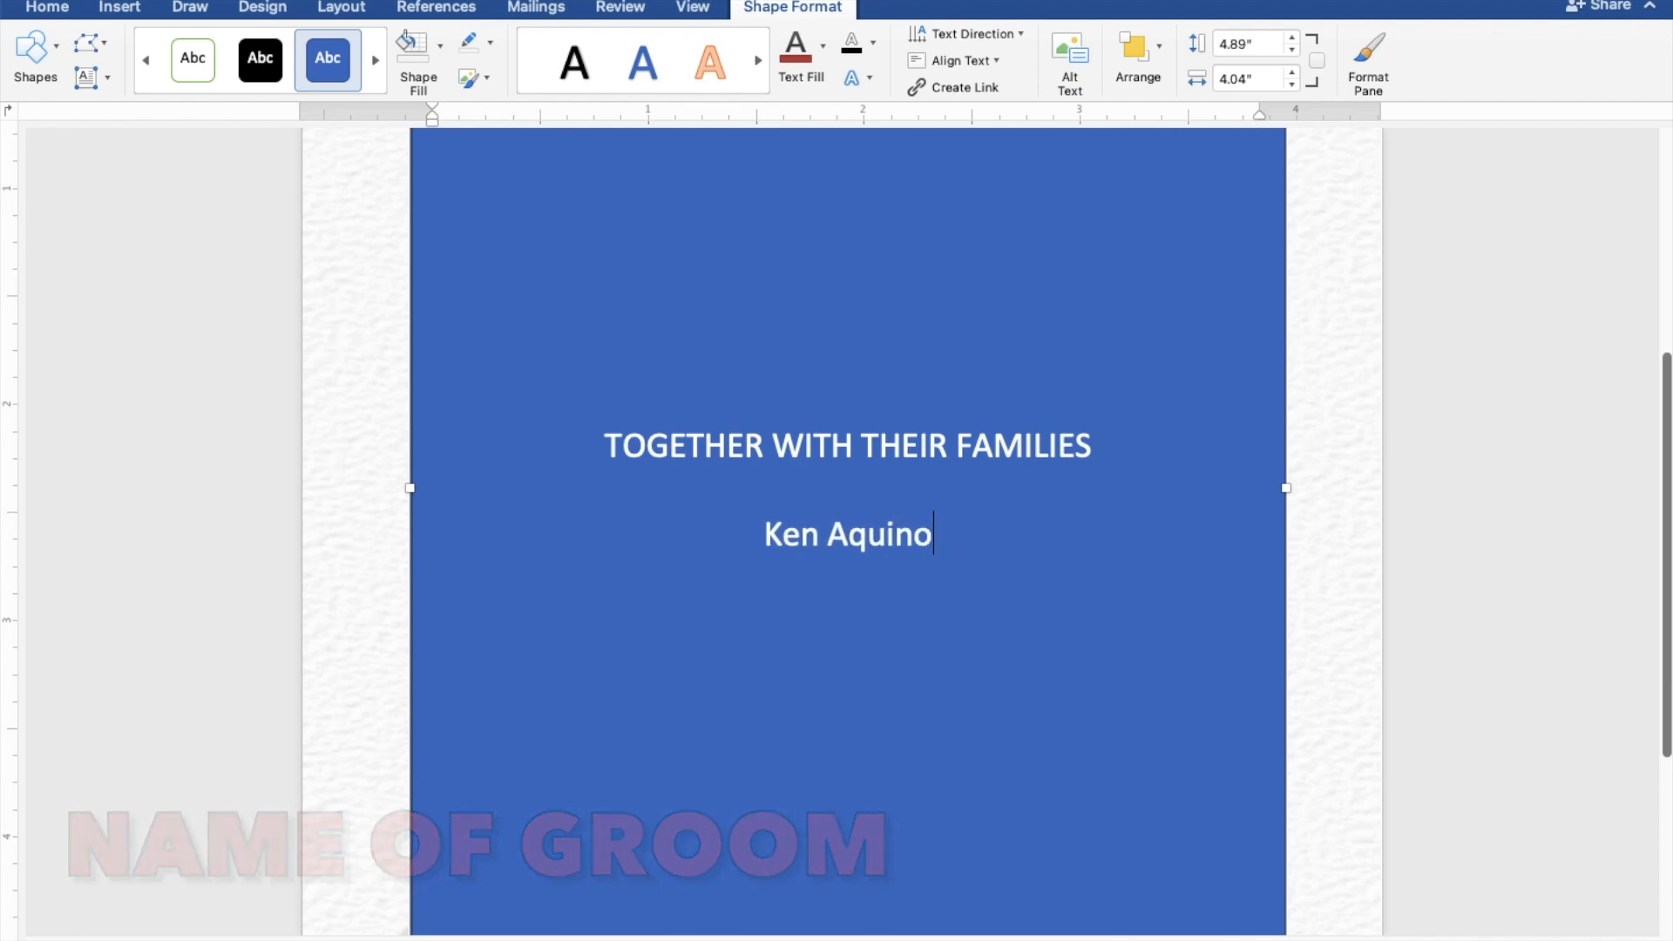
key(Return)
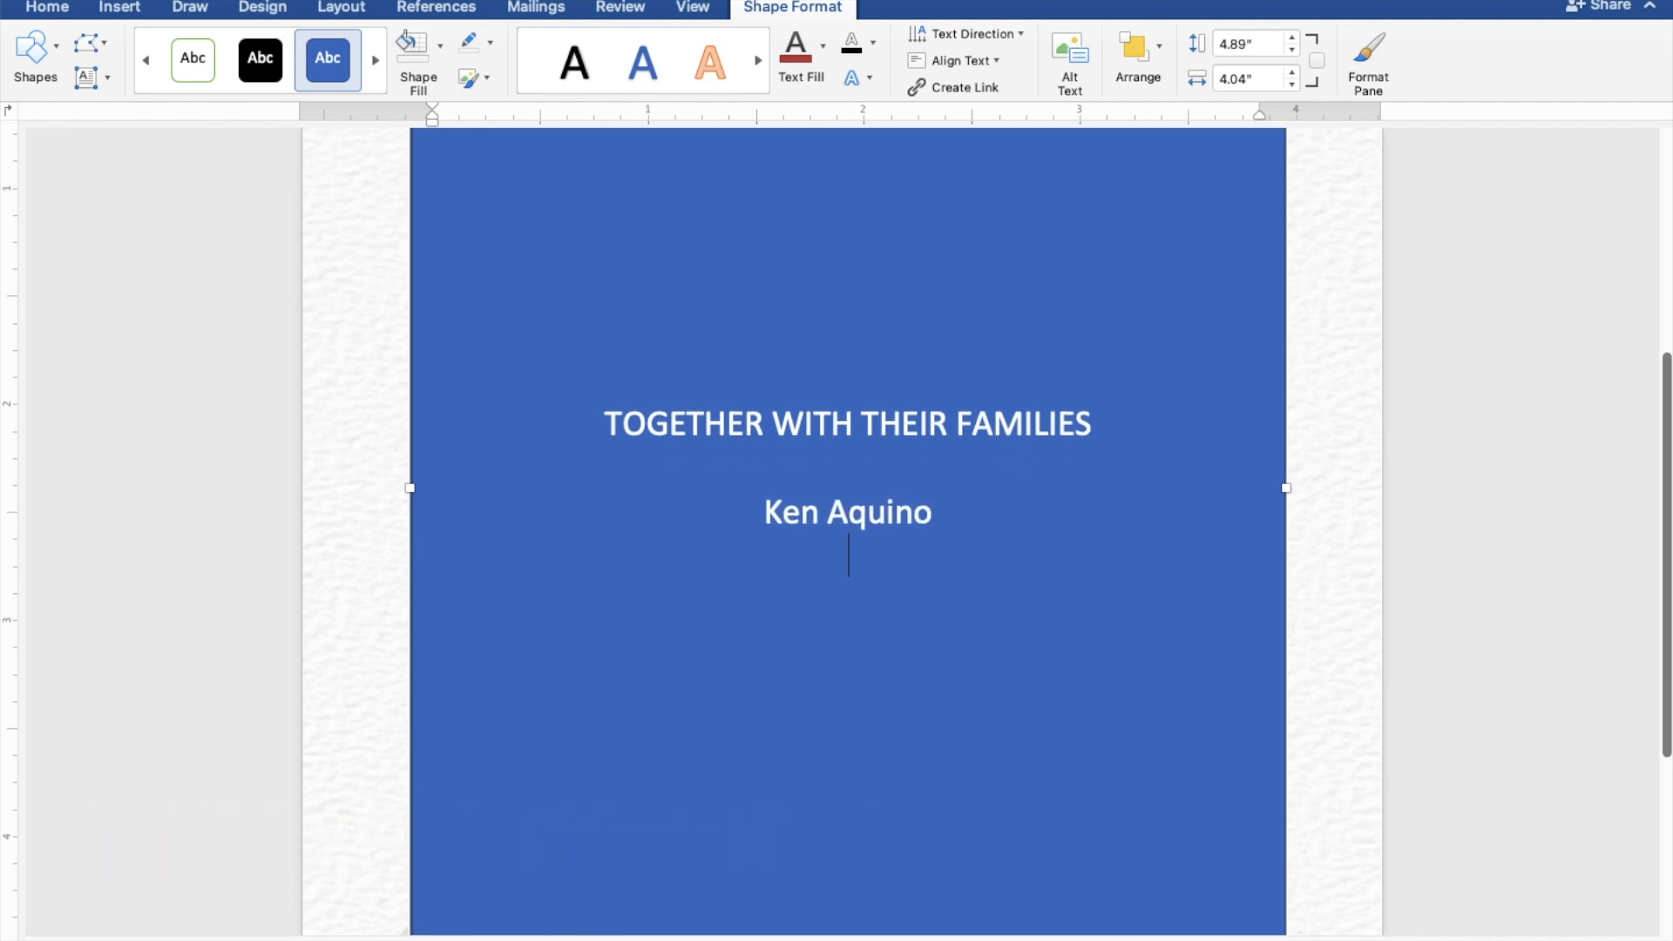
text(AND)
key(Return)
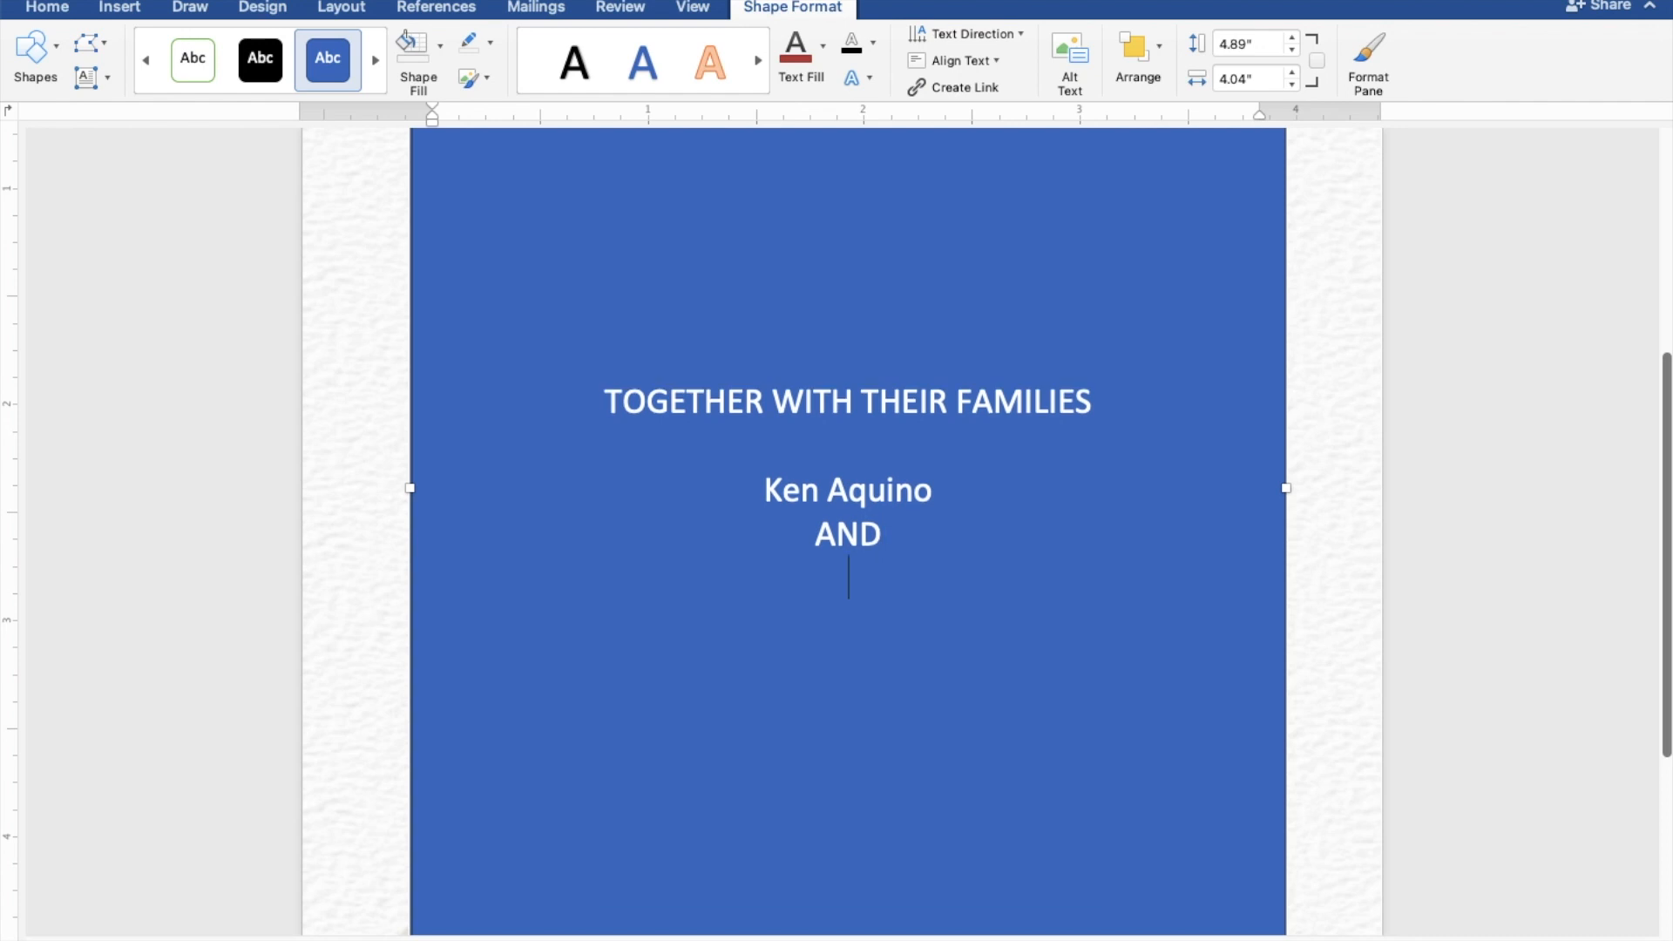
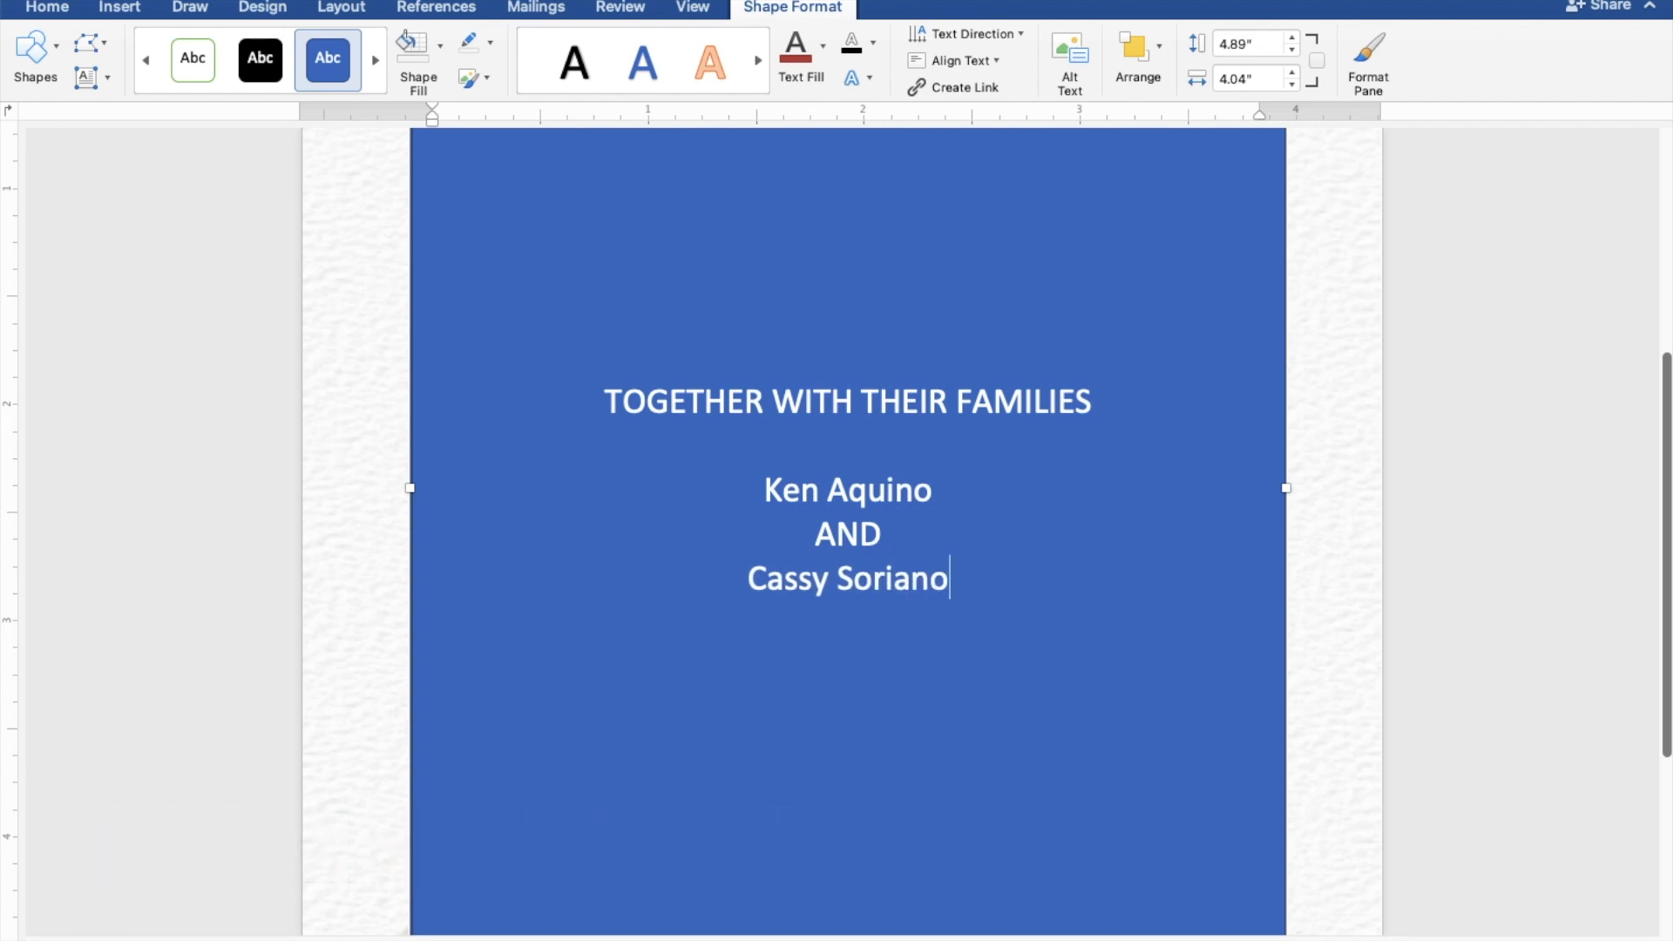
key(Return)
key(Return)
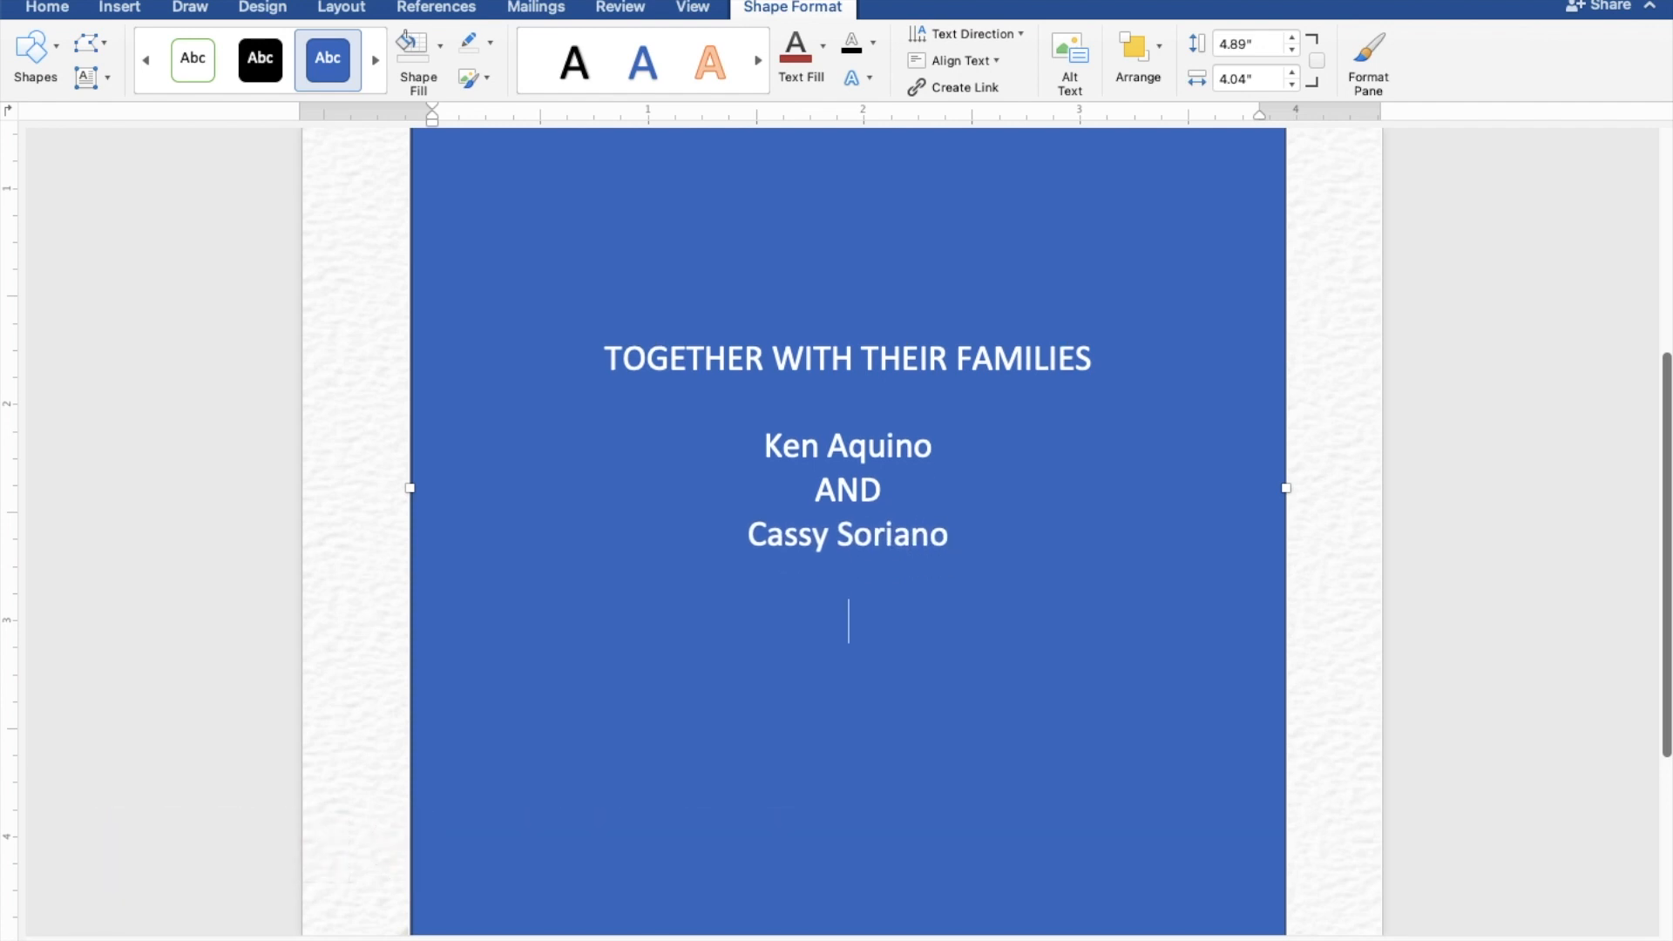
Step: Add the lines REQUEST THE PLEASURE OF YOUR PRESENCE and AS THEY JOYFULLY UNITE IN MARRIAGE
text(REQUE)
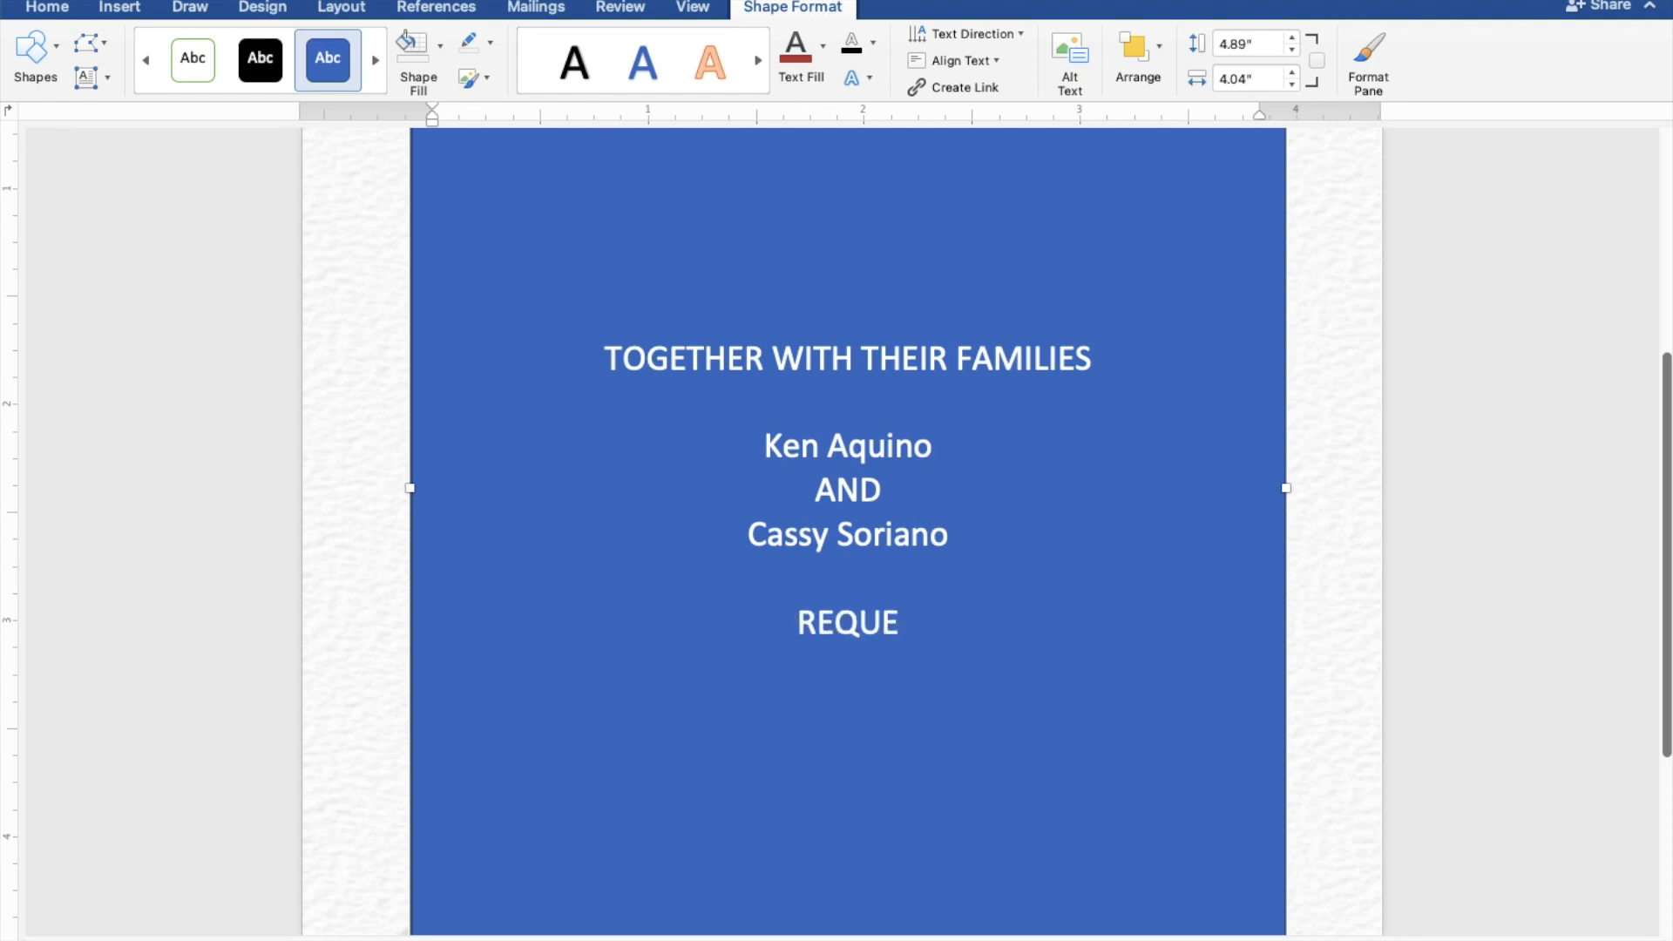
text(ST T)
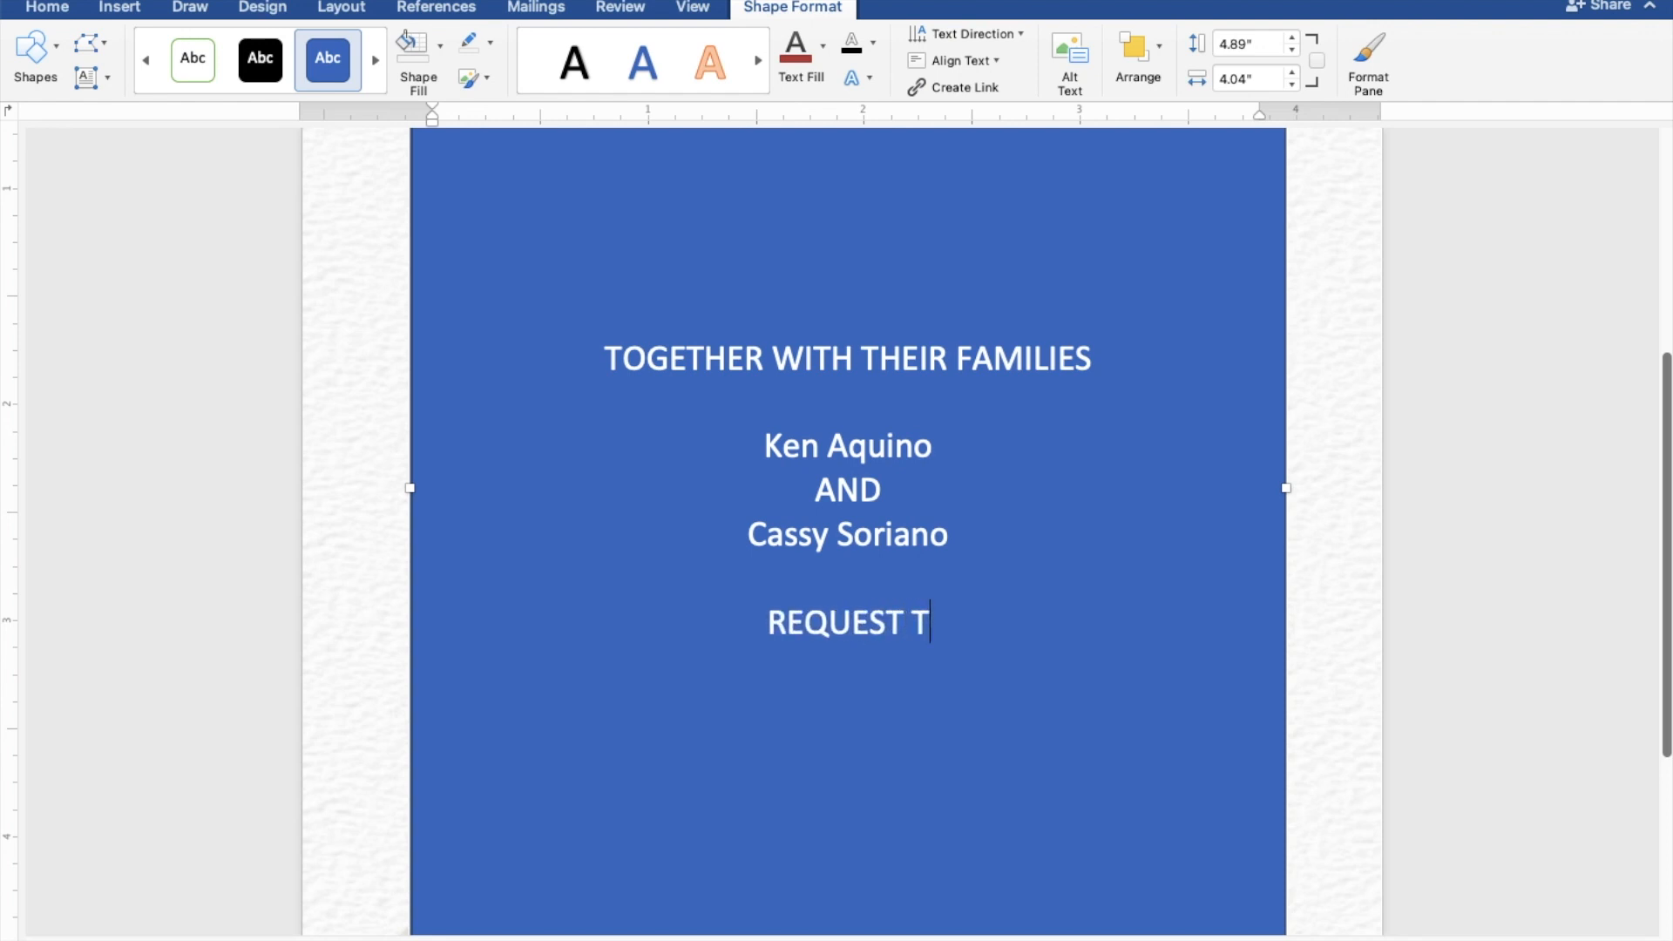
text(HE PLEASURE OF YOUR PRESENCE)
key(Return)
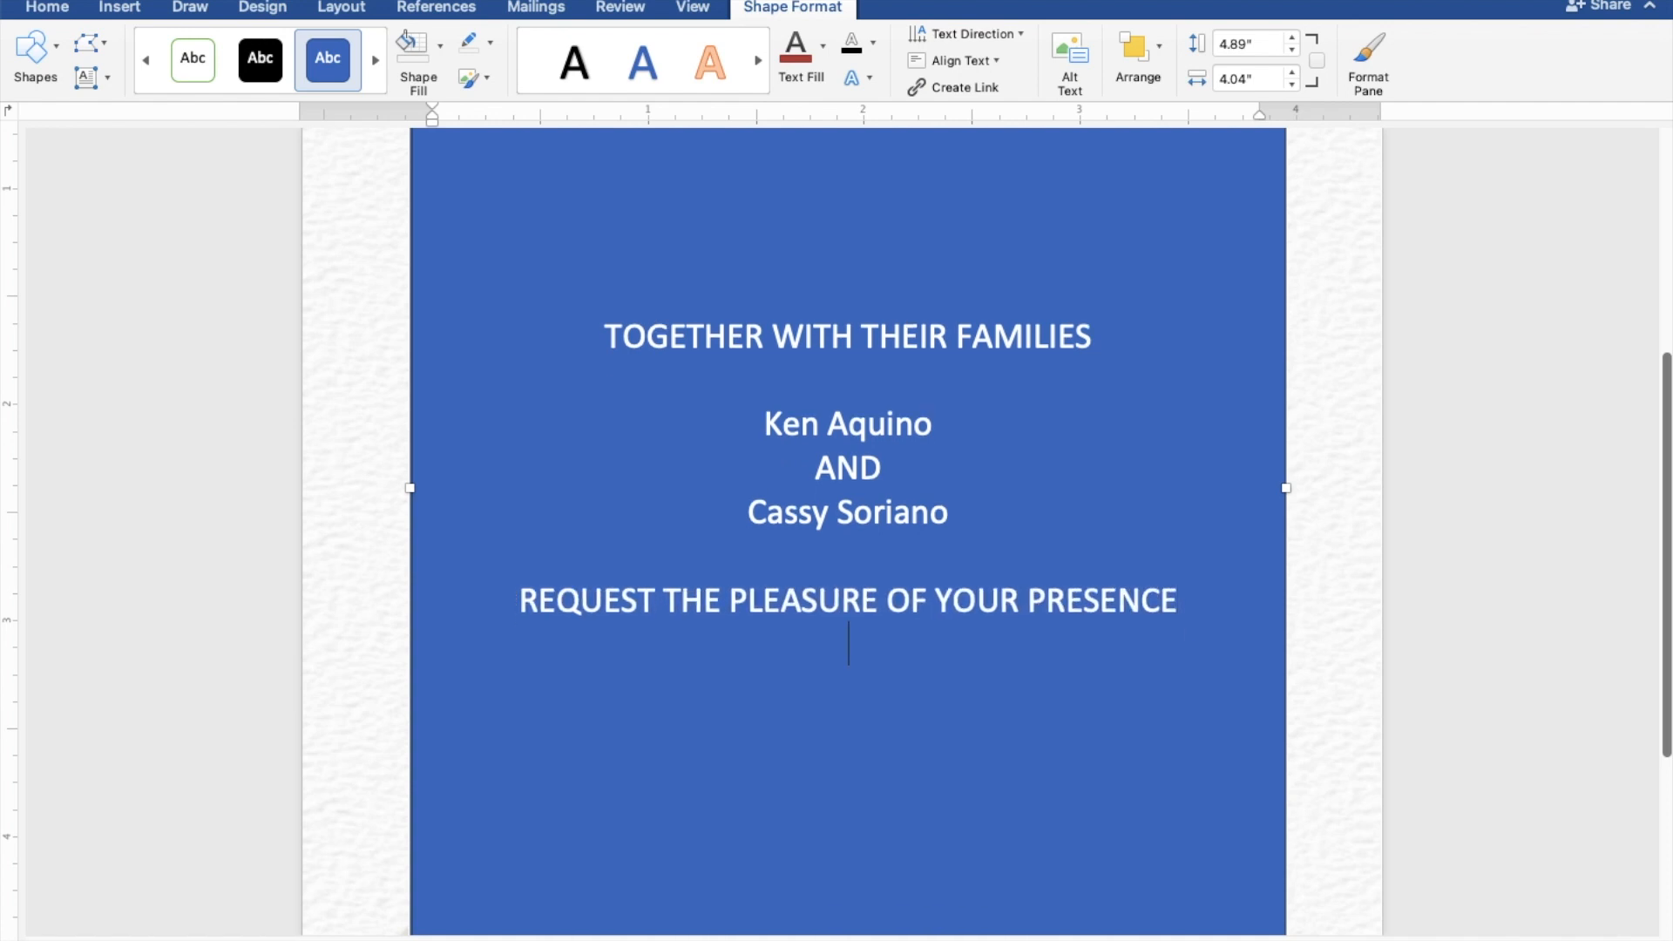
text(AS THEY JO)
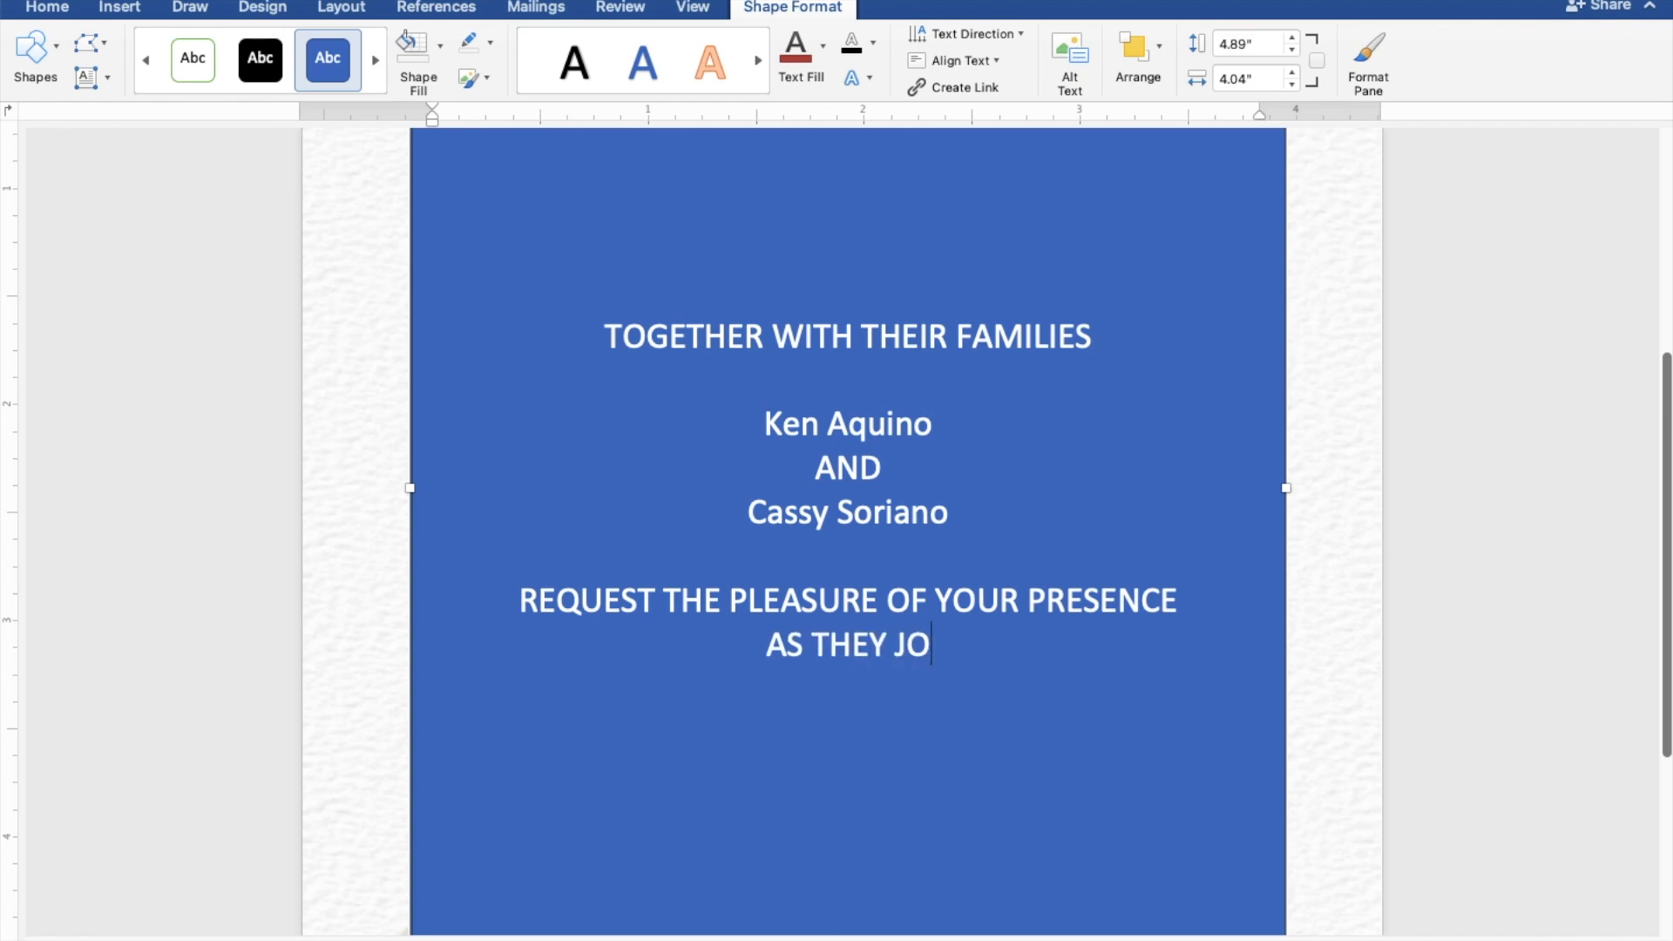
text(YFULLY UNITE INM)
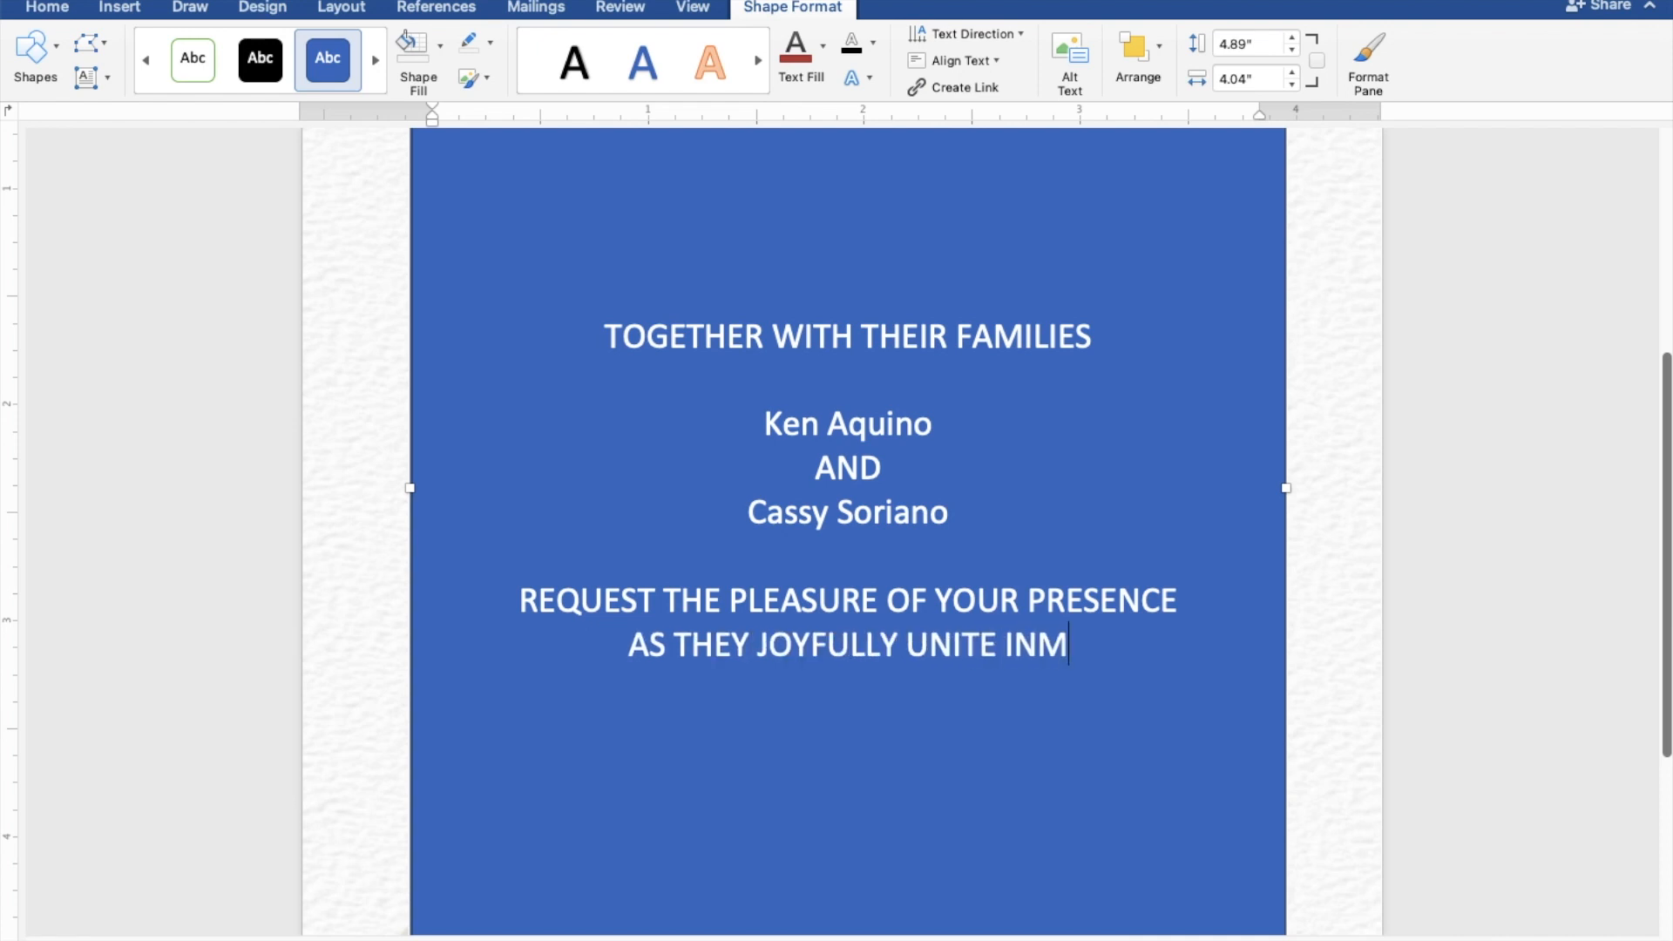
key(BackSpace)
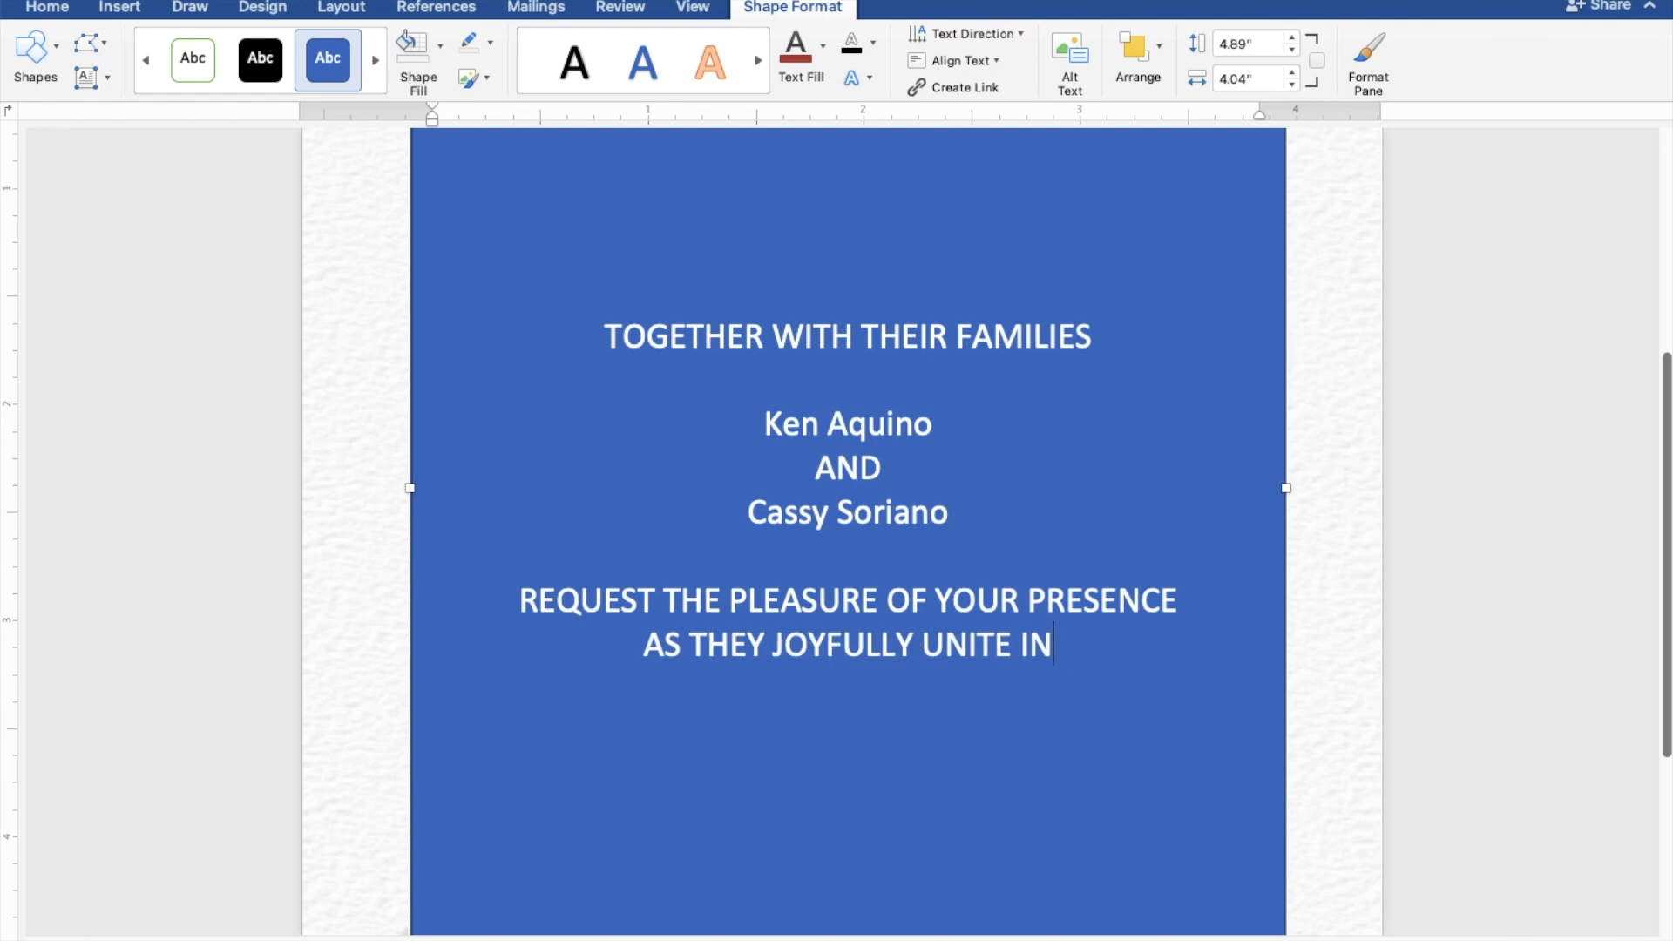
text(MAR)
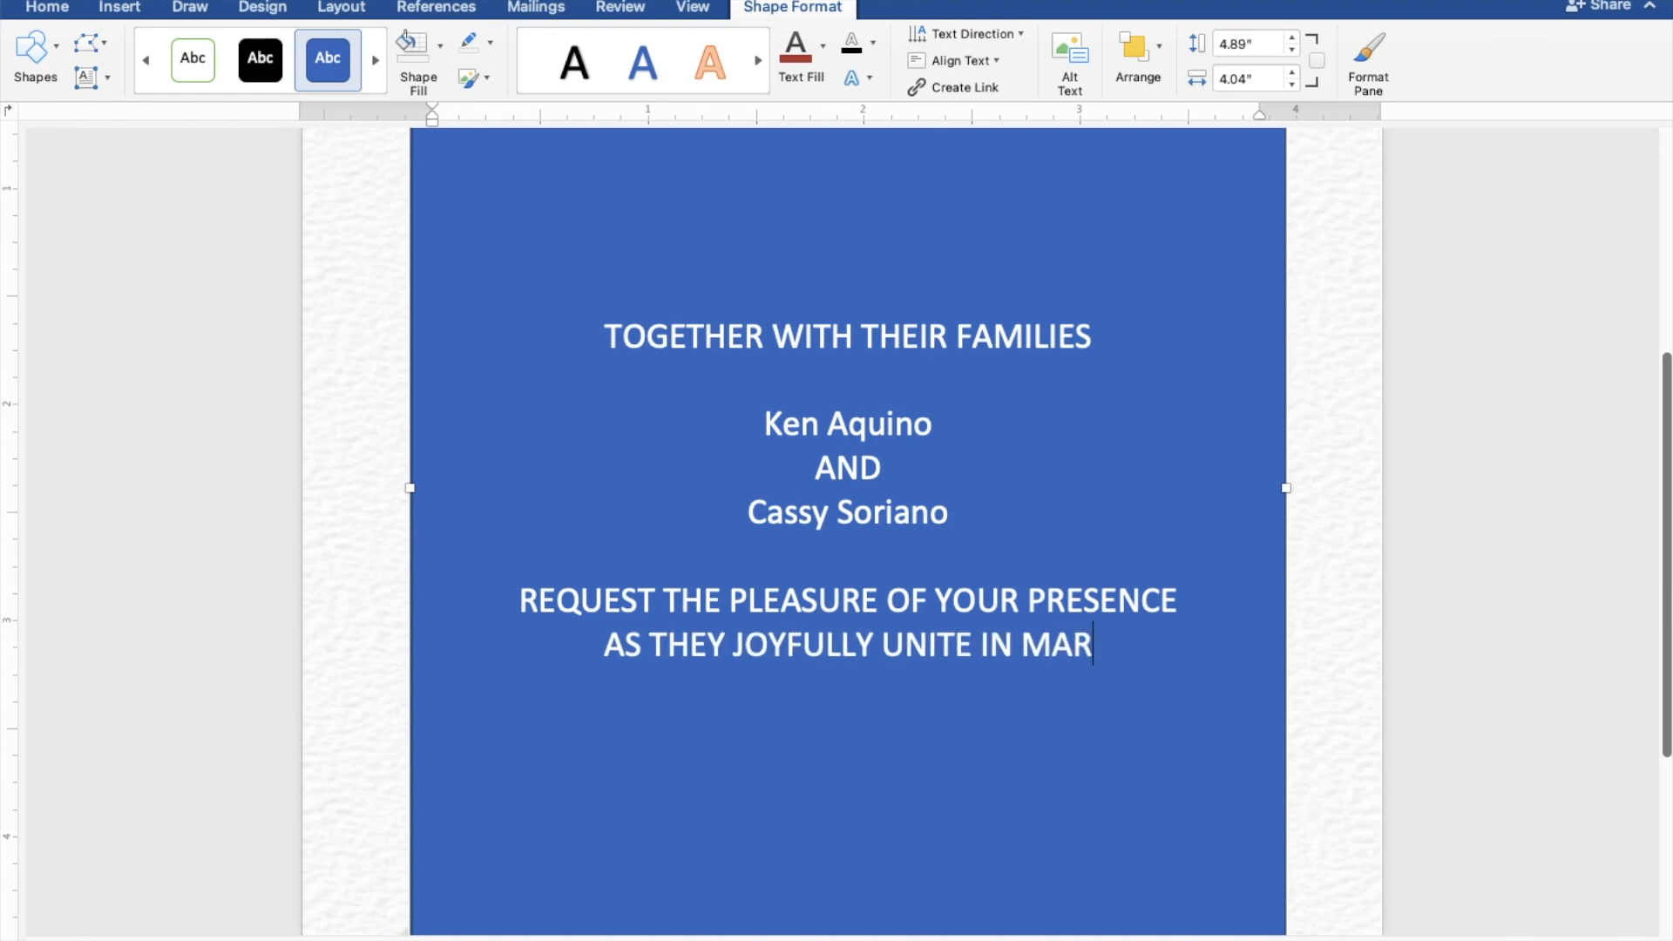
text(RIAGE)
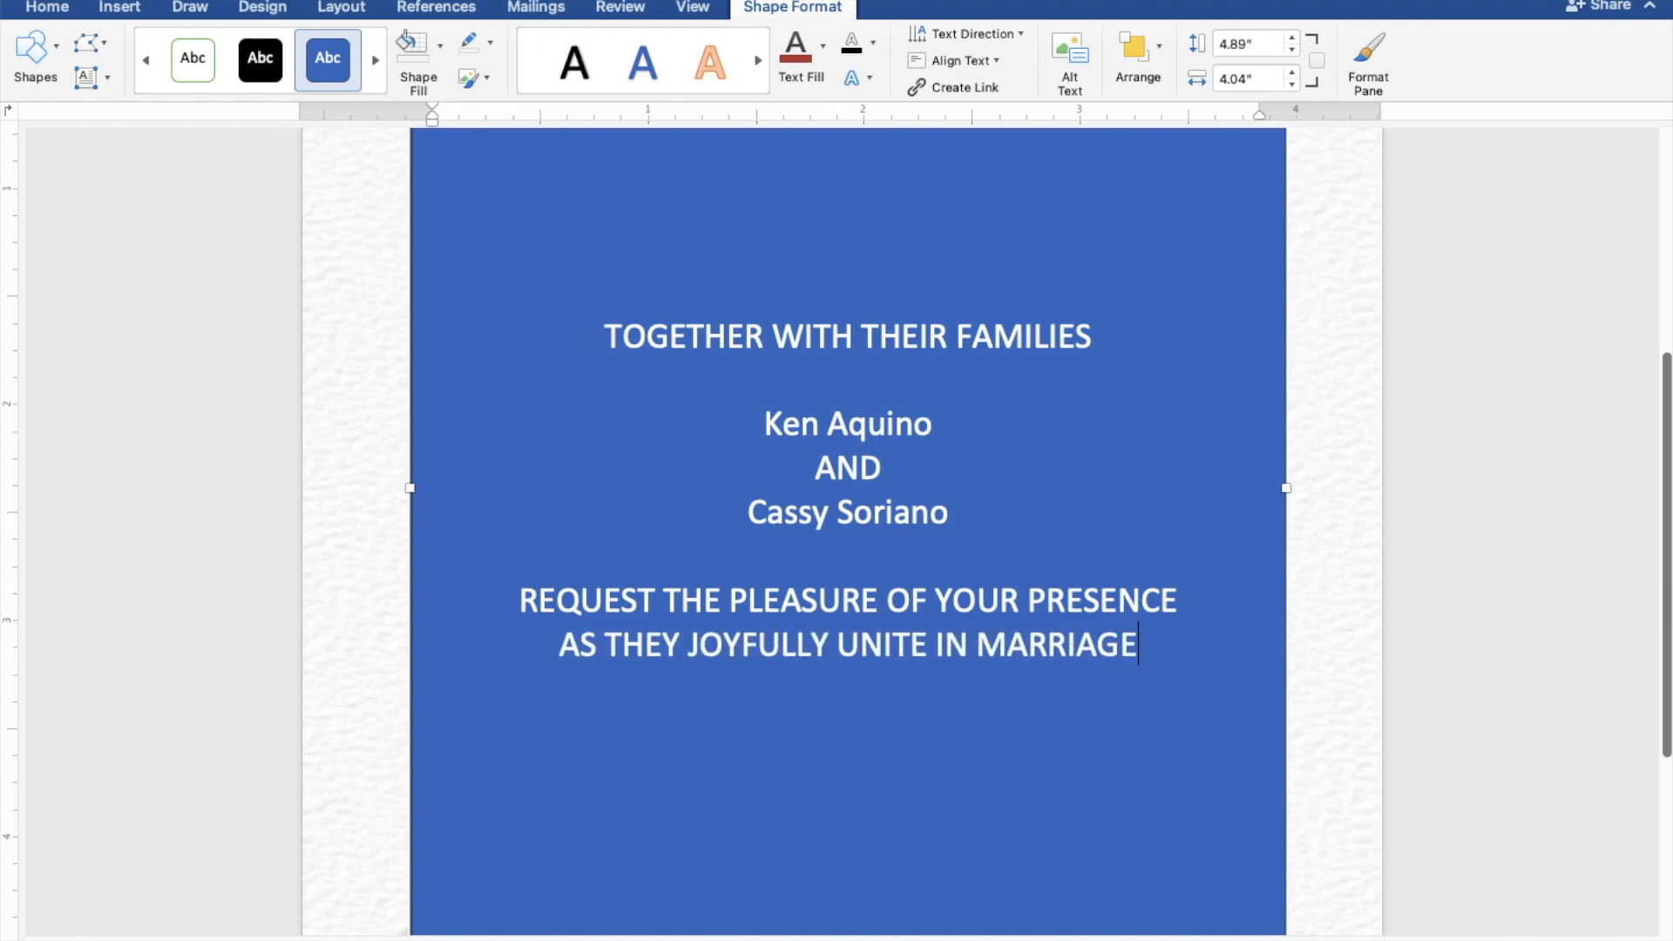
key(Return)
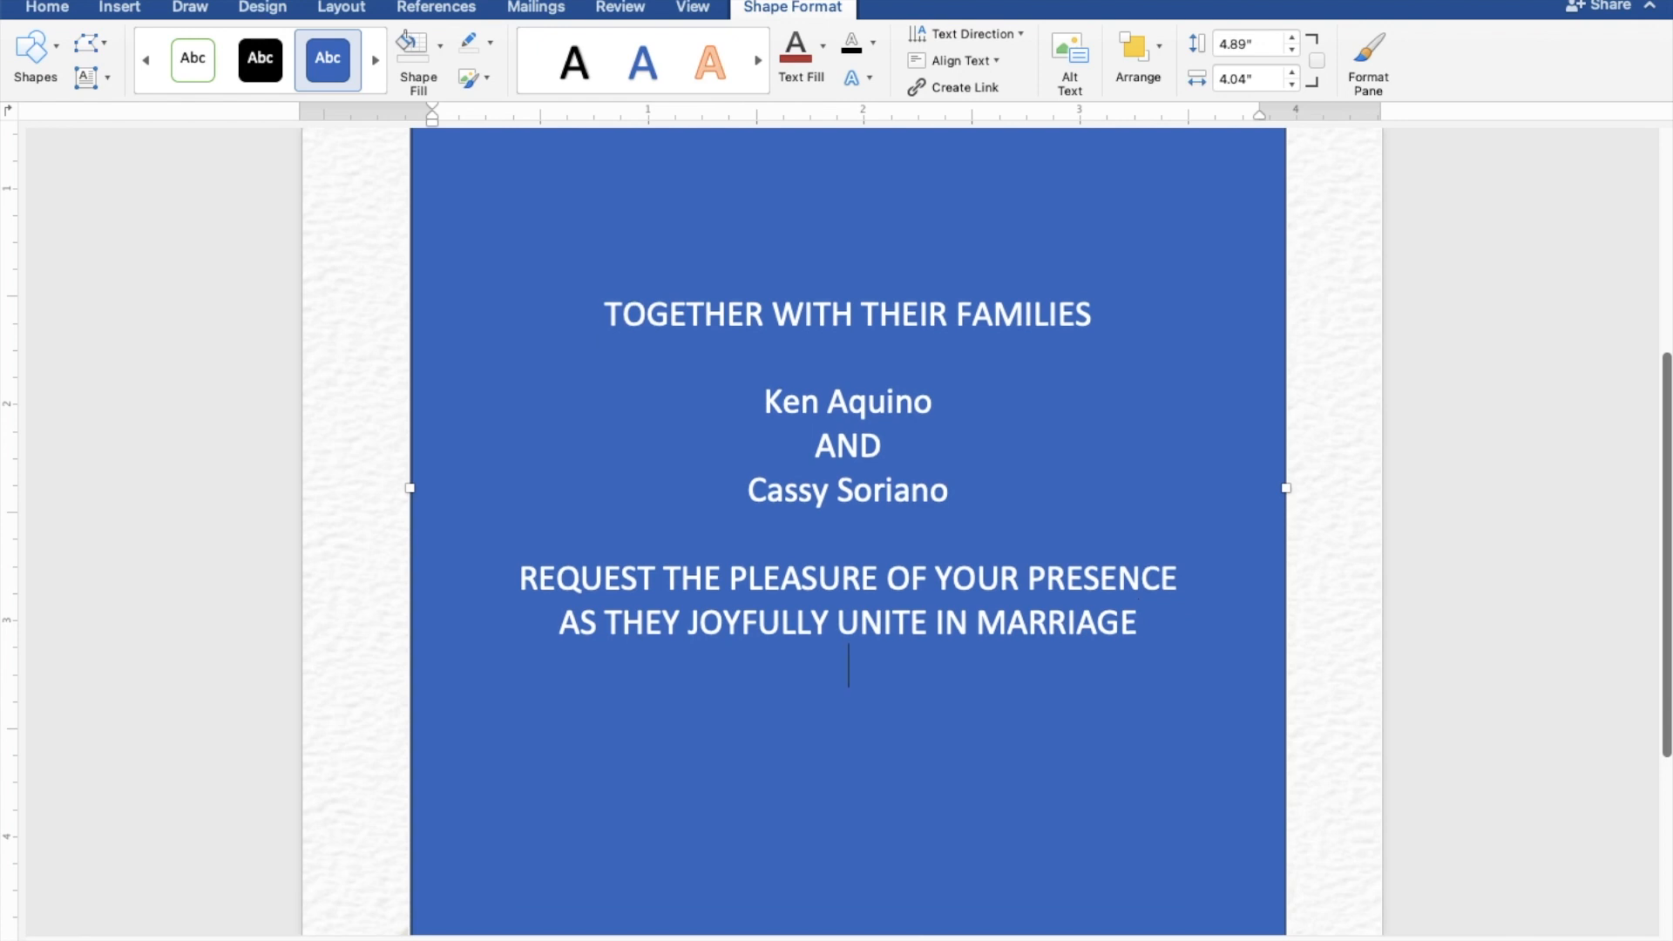
key(Return)
Step: Add the ceremony lines SUNDAY, FEBRUARY 27, 2022 and TEN O'CLOCK IN THE MORNING
text(SUNDAY)
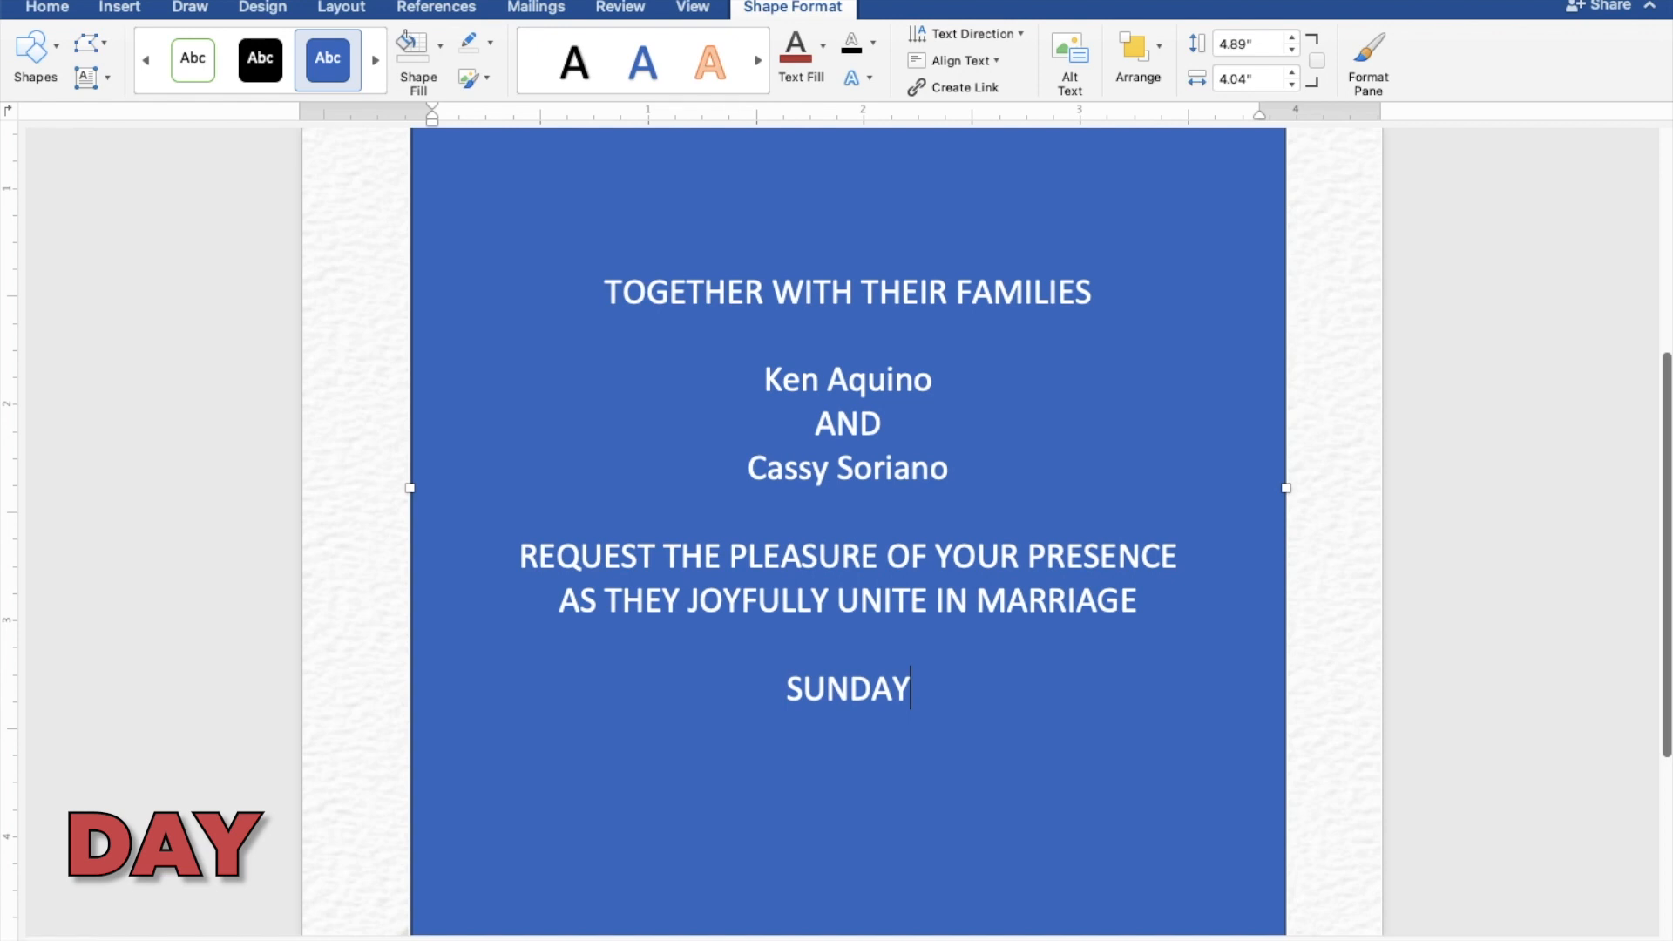
key(Return)
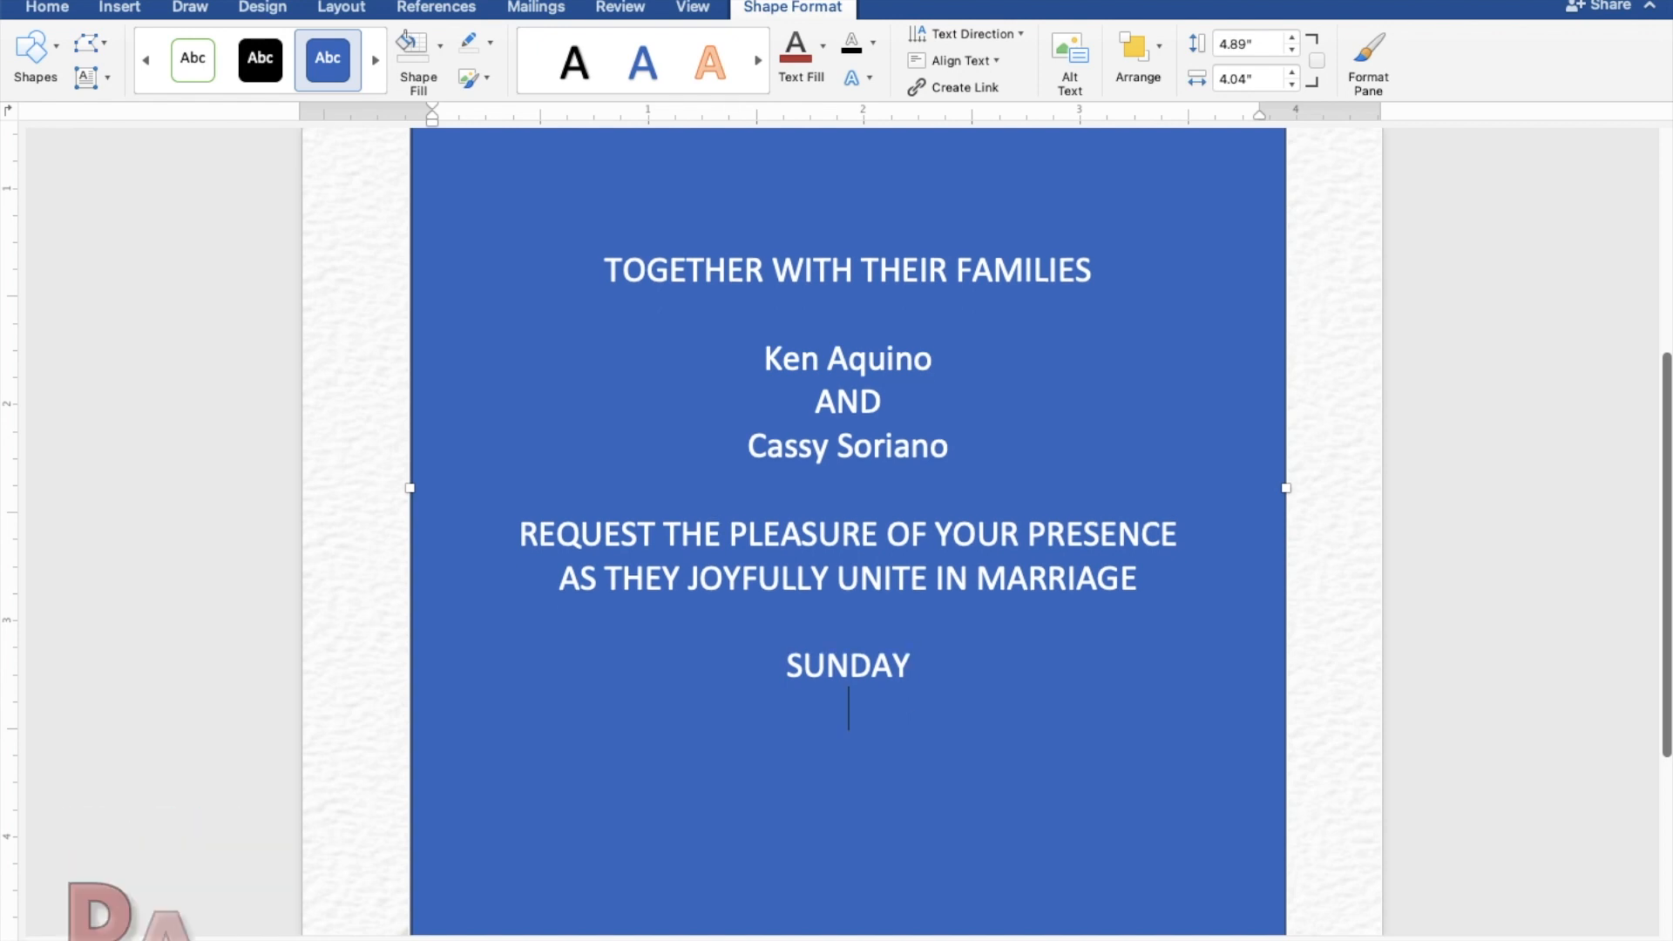
text(FEBRUA)
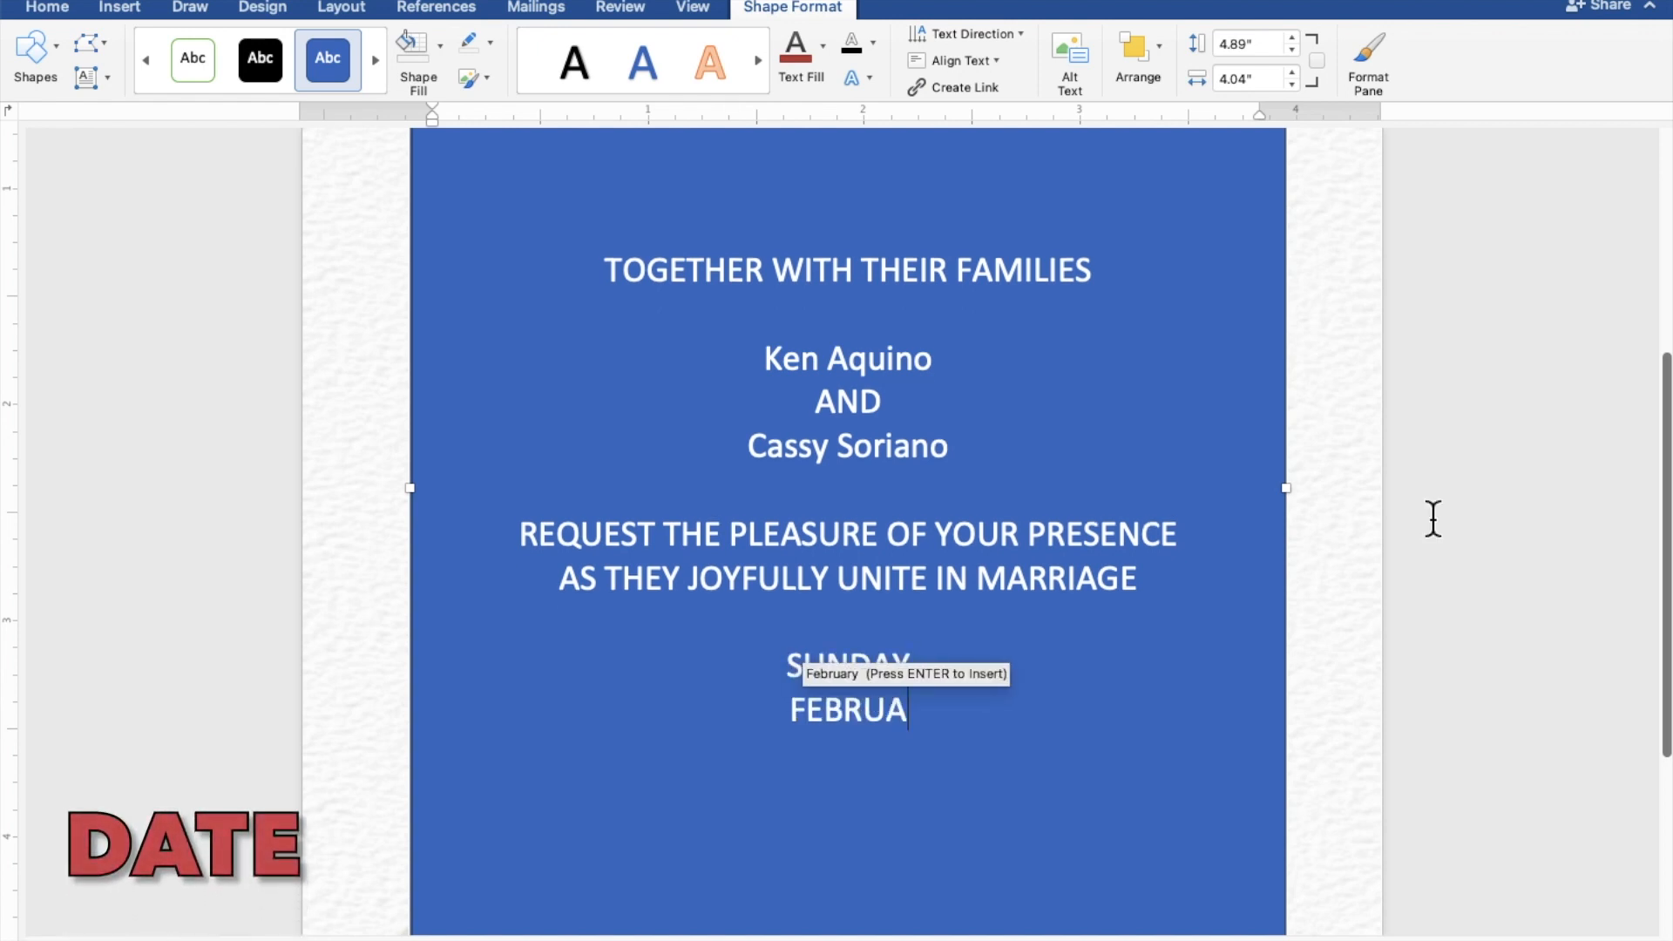
text(RY 2)
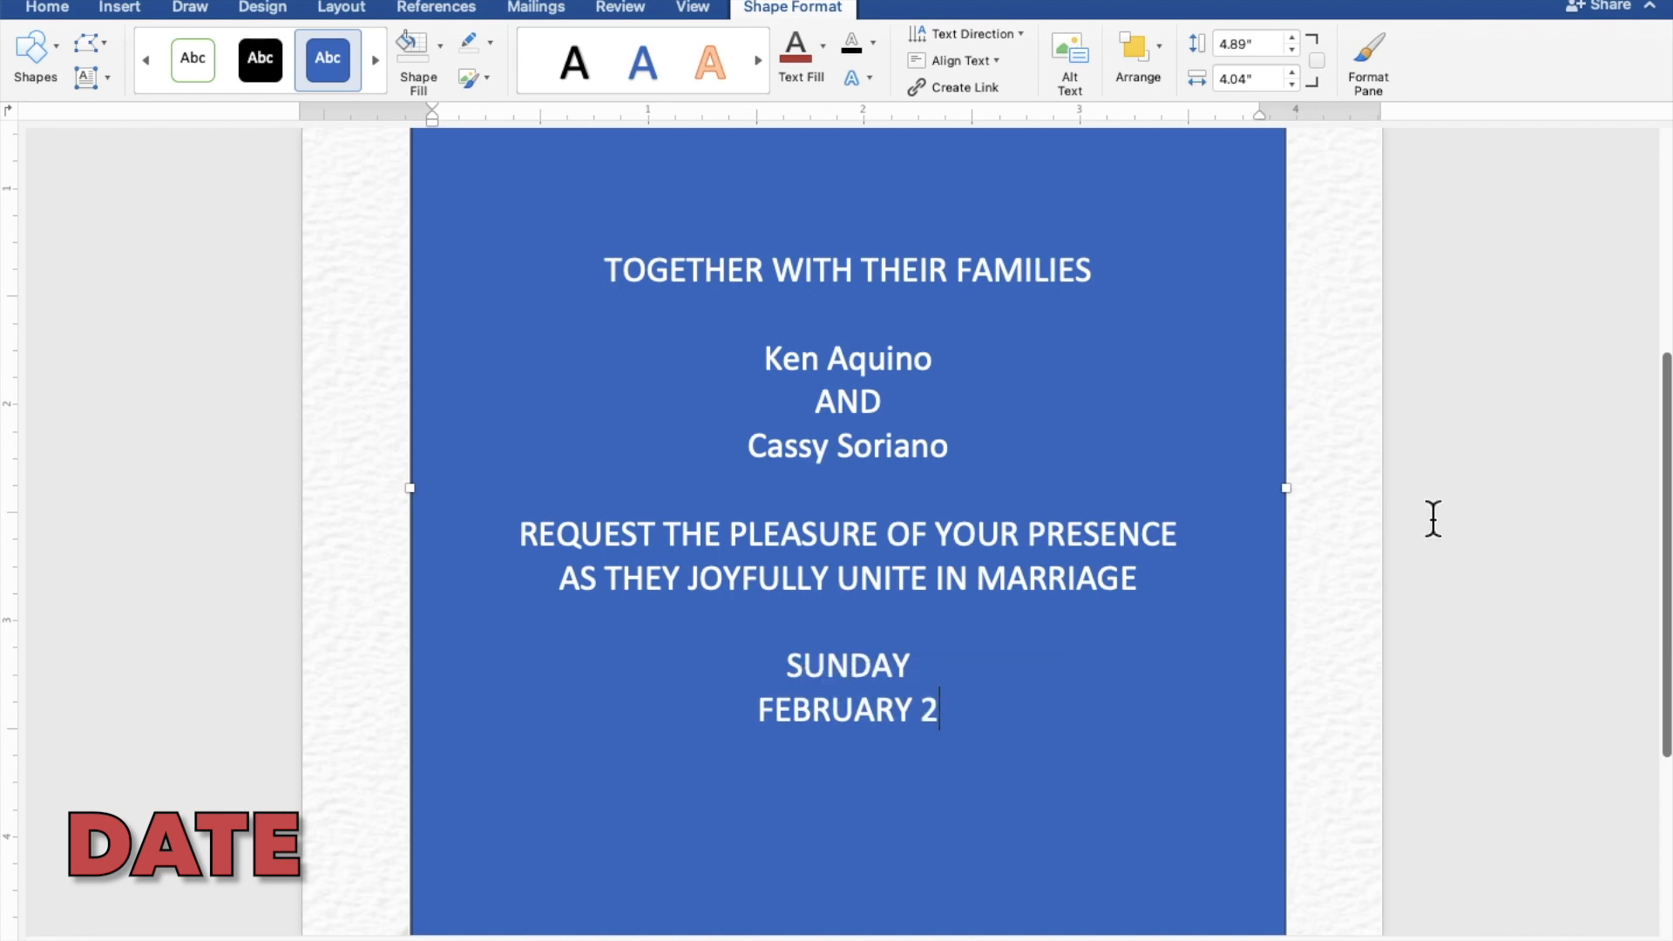
text(7, 2022)
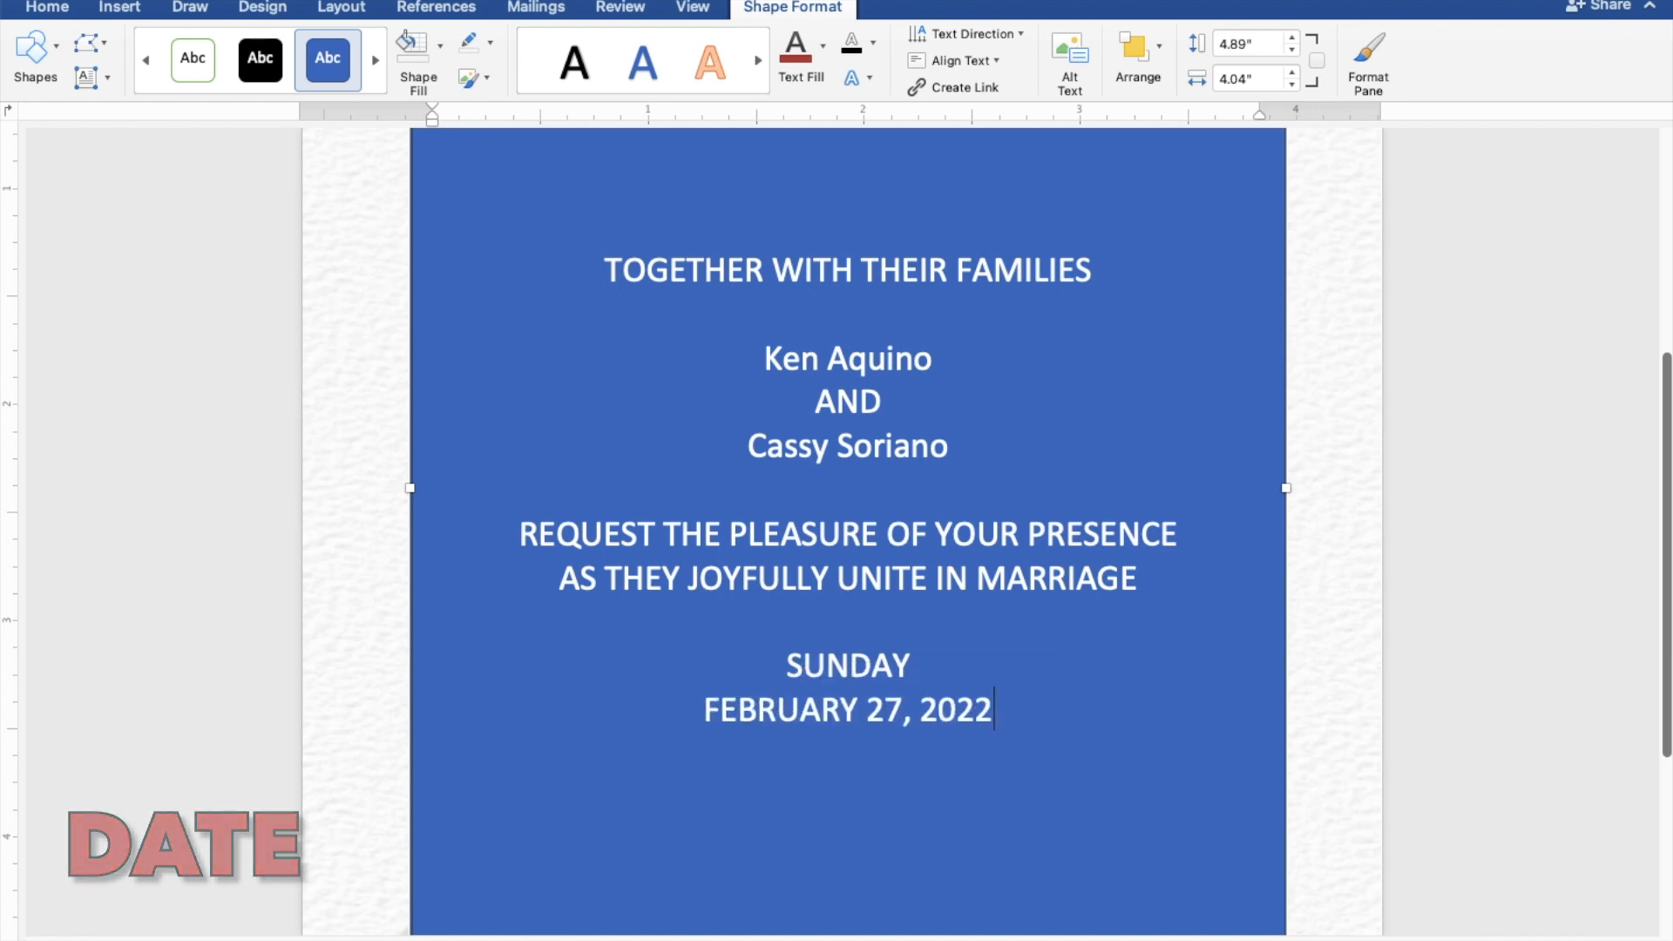
key(Return)
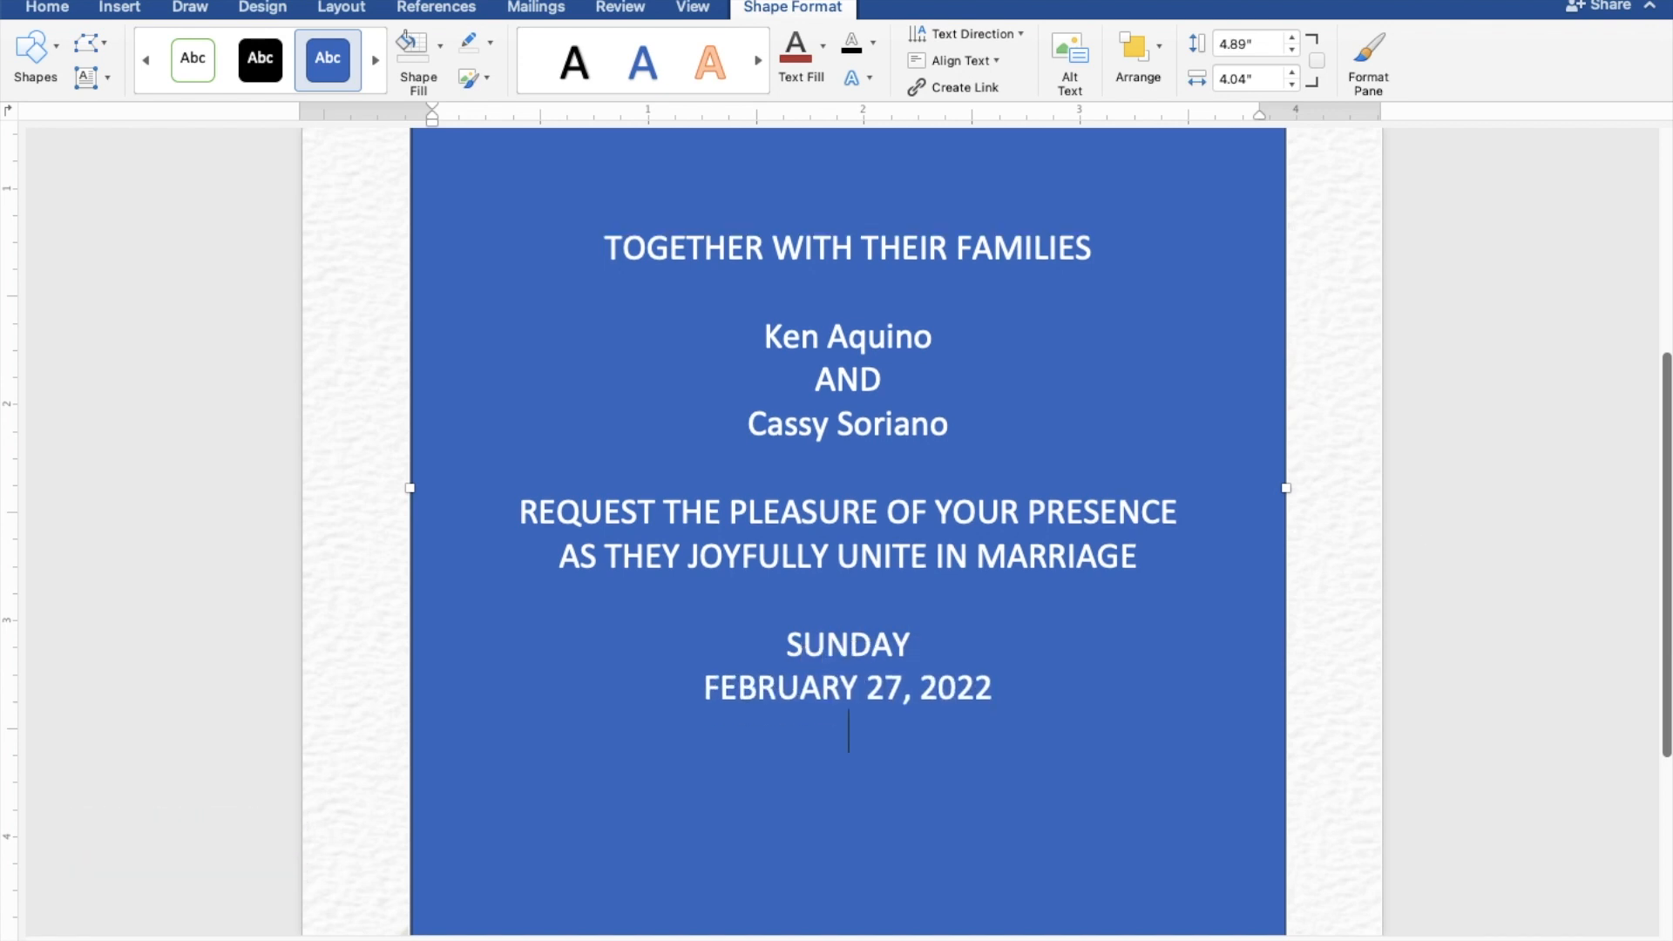
text(TEN O)
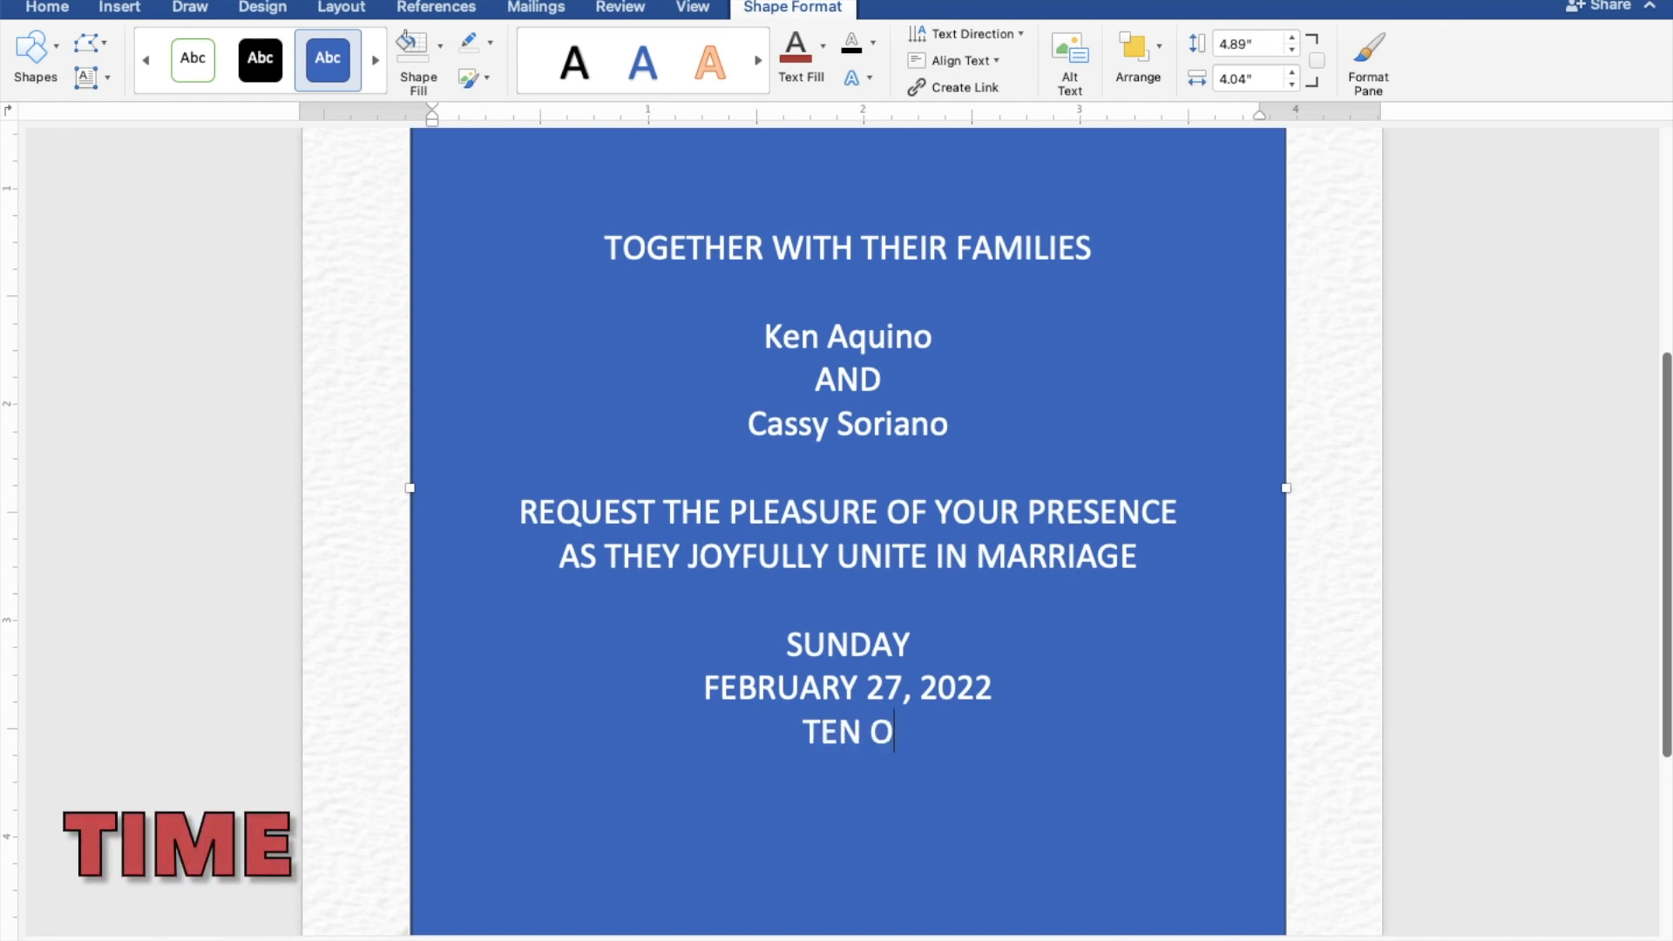
text('CLOCK)
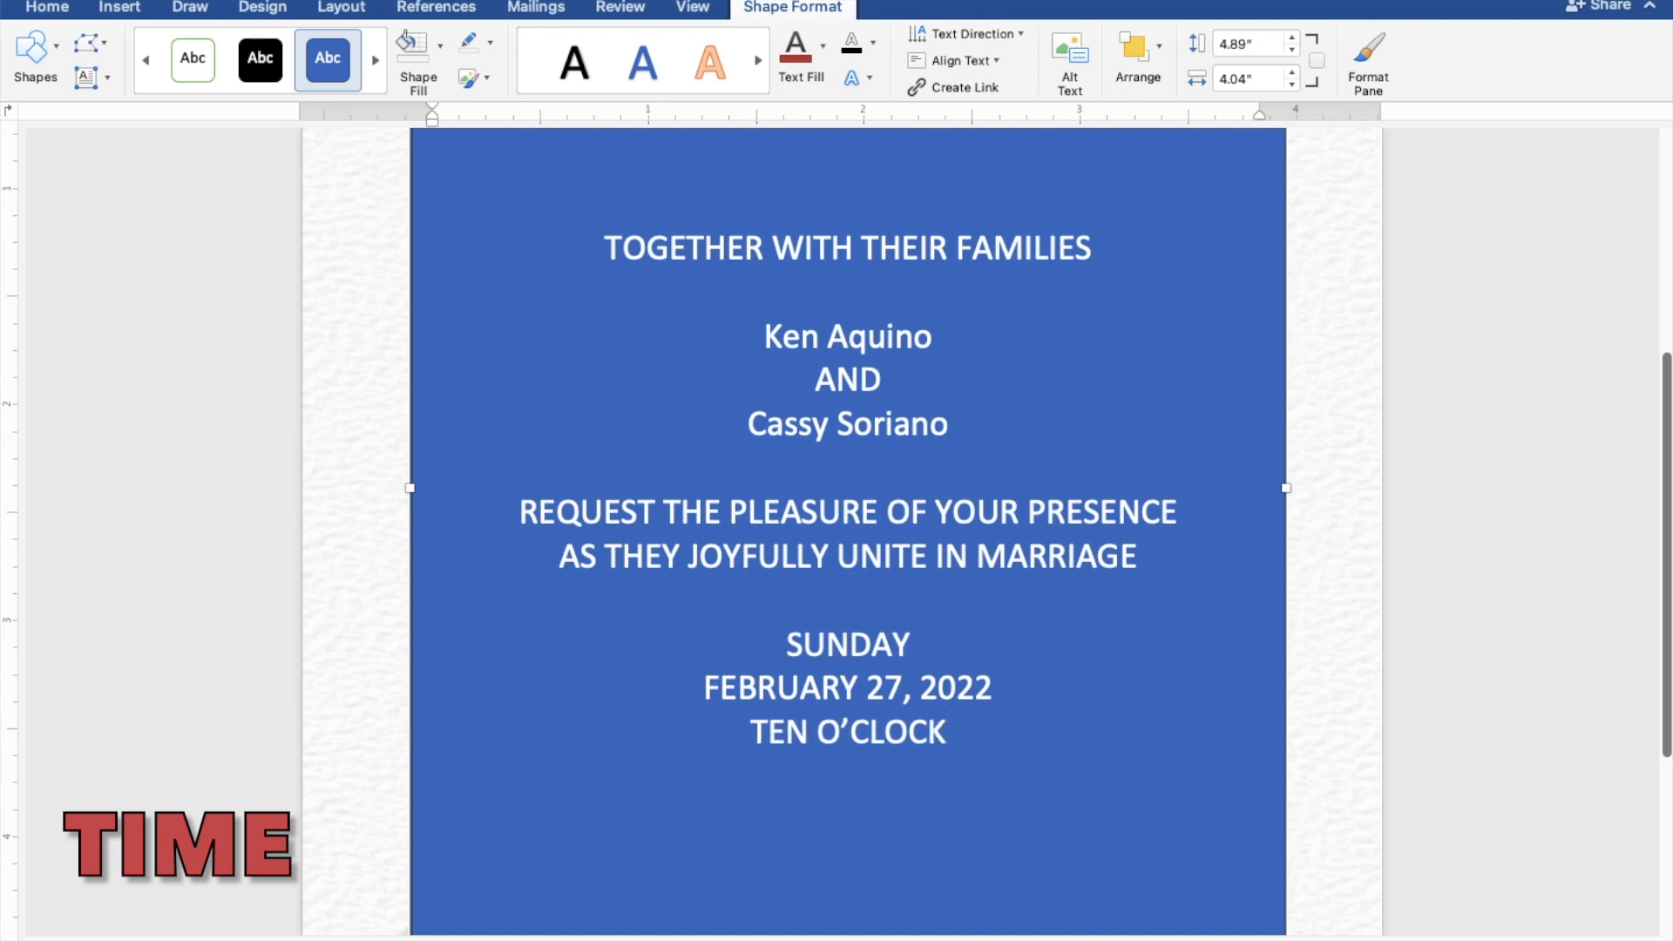
text( IN)
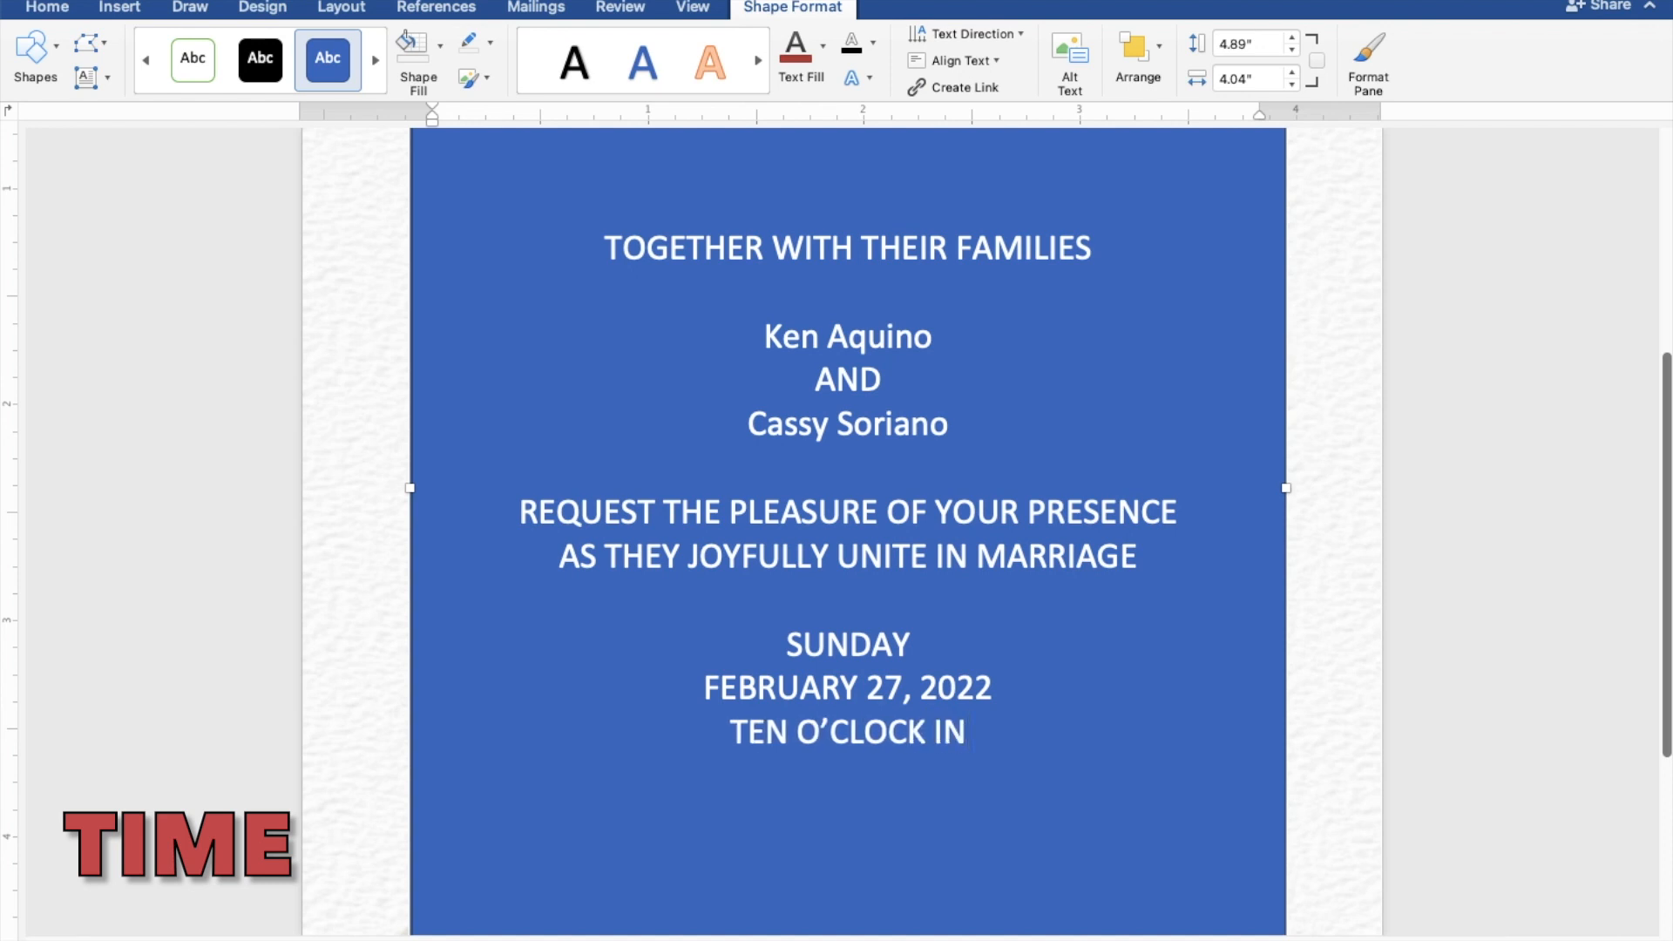
text( THE M)
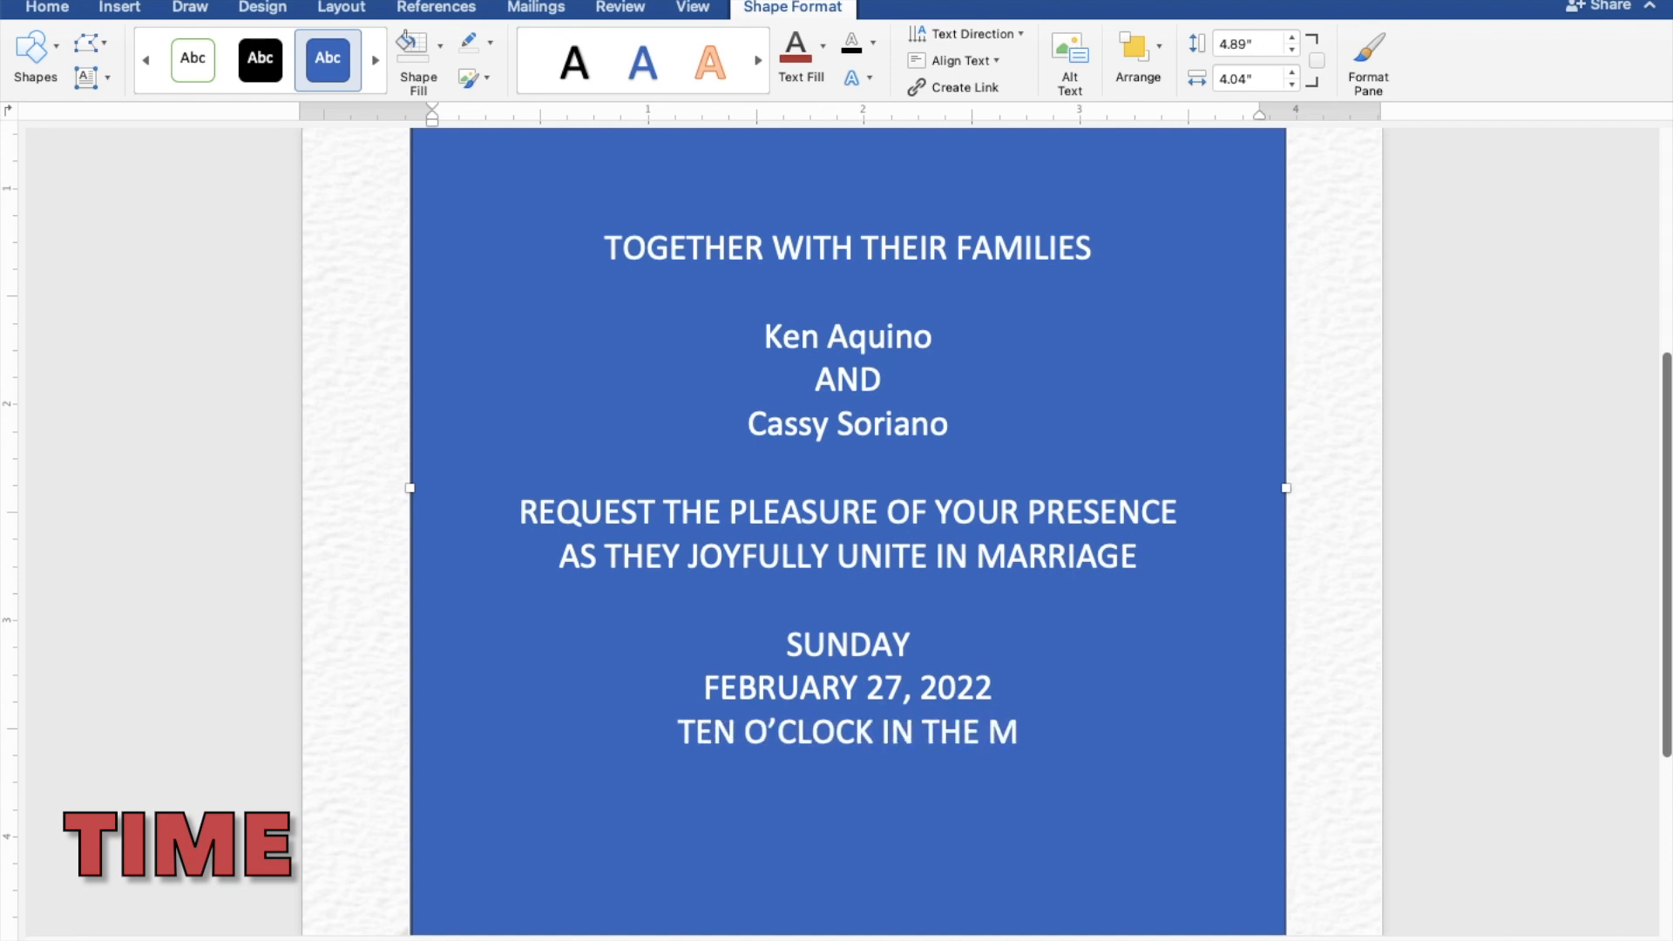
text(ORNING)
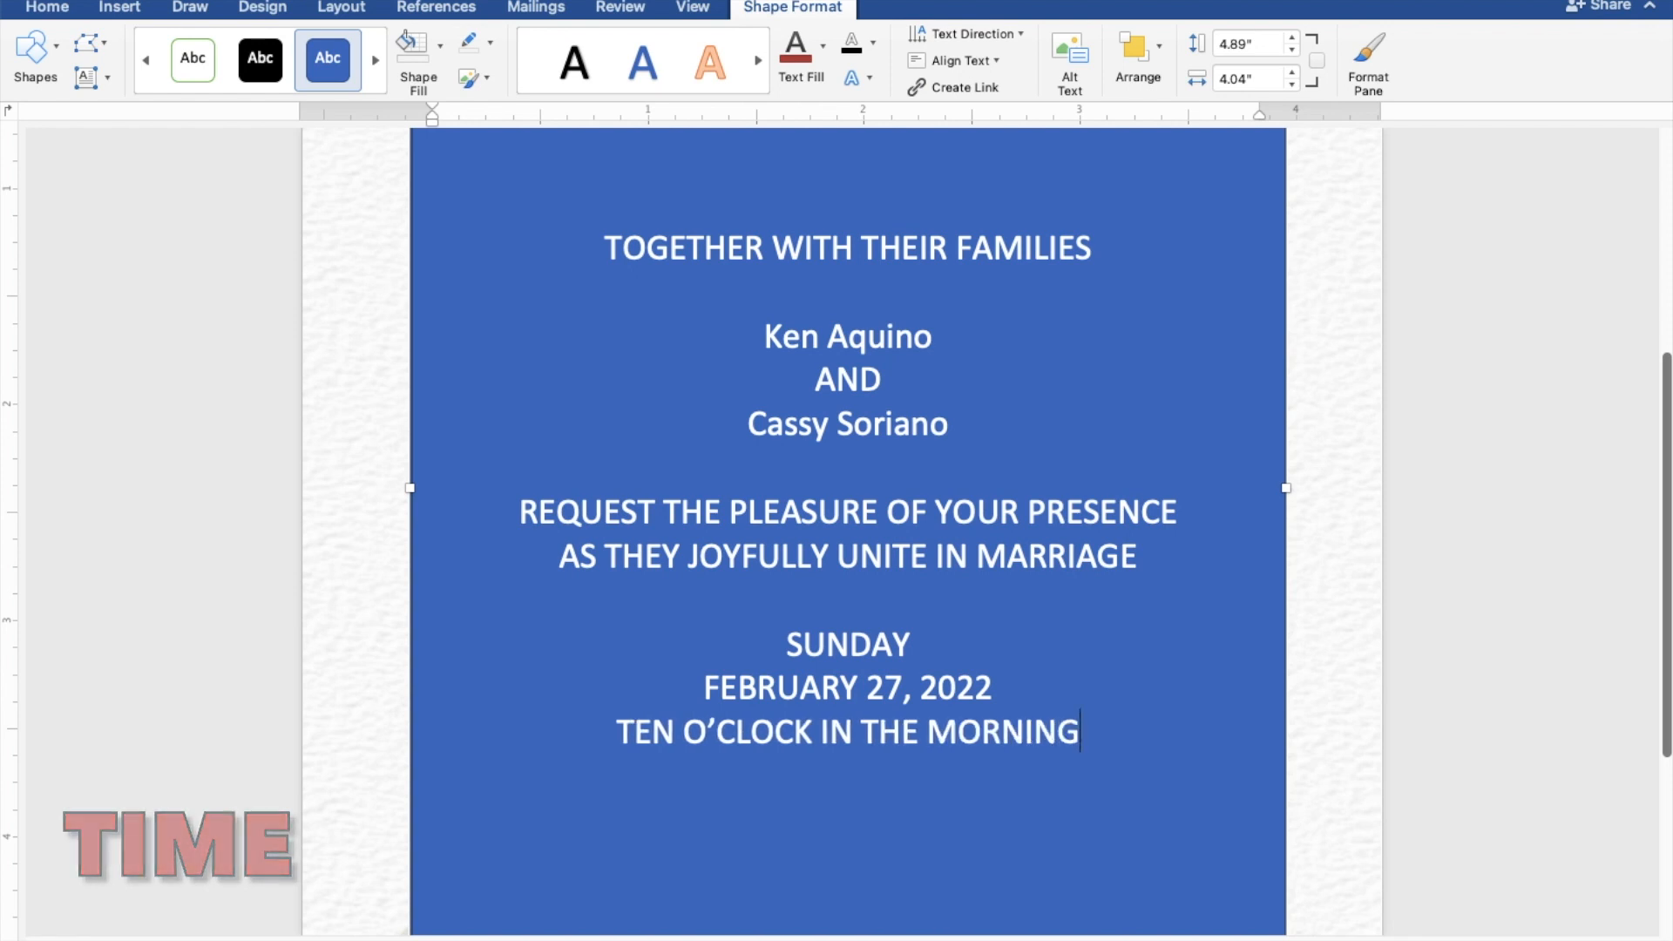
Step: Add the church name and town lines, then 'Reception to follow' after a blank line
key(Return)
text(ST)
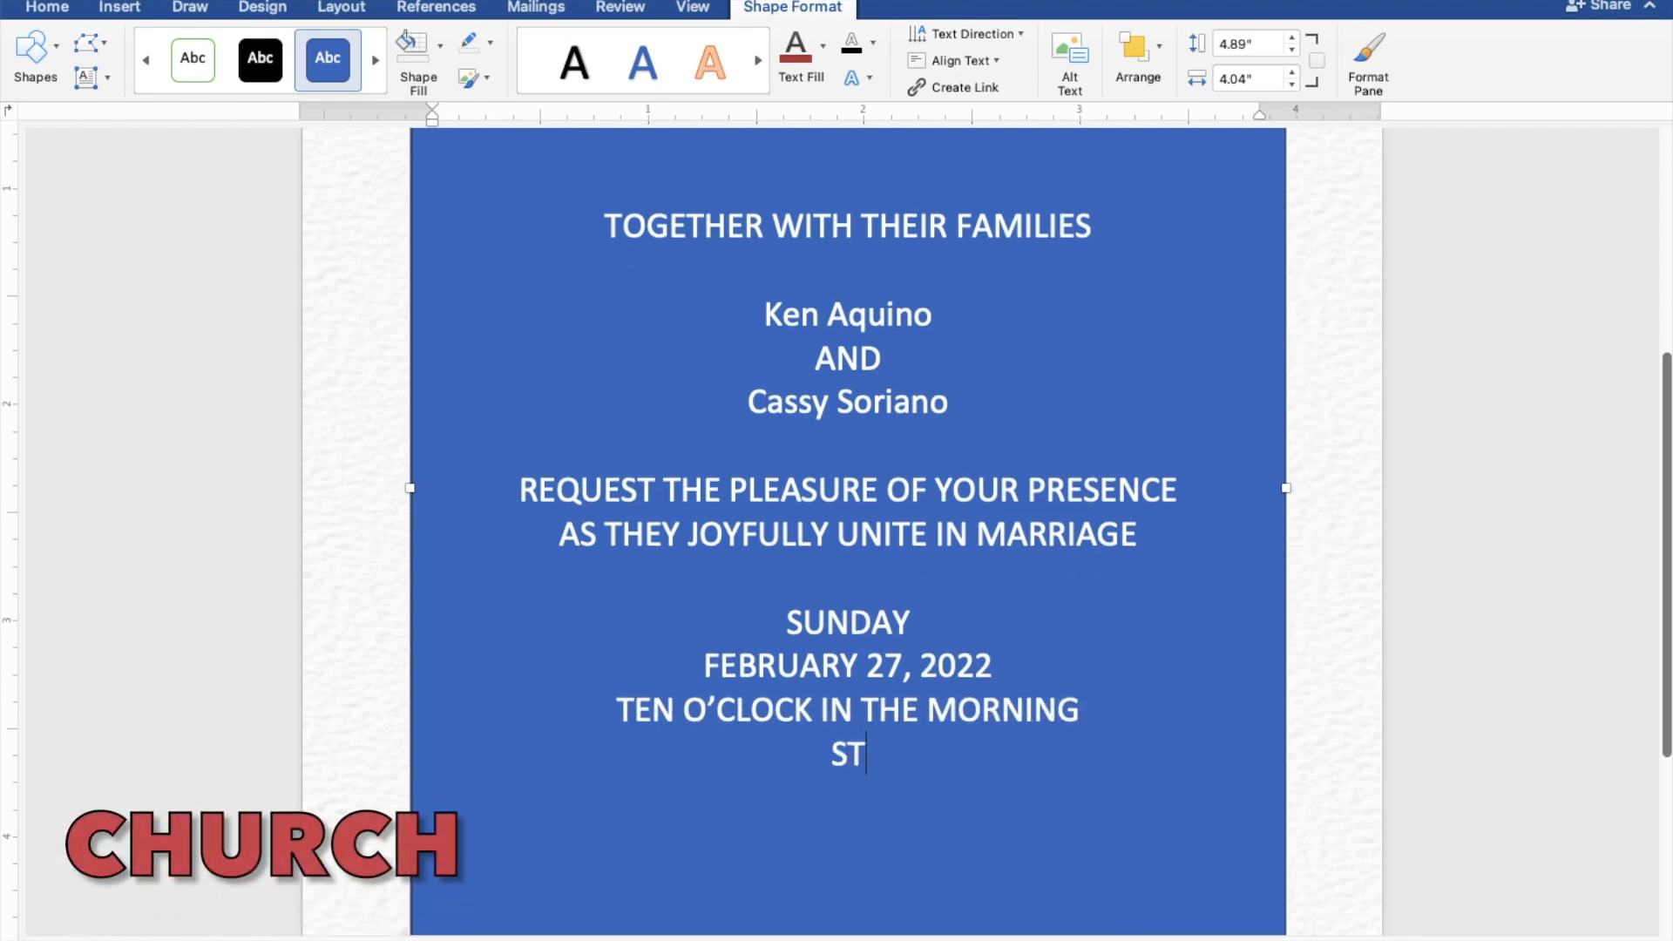
text(. THO)
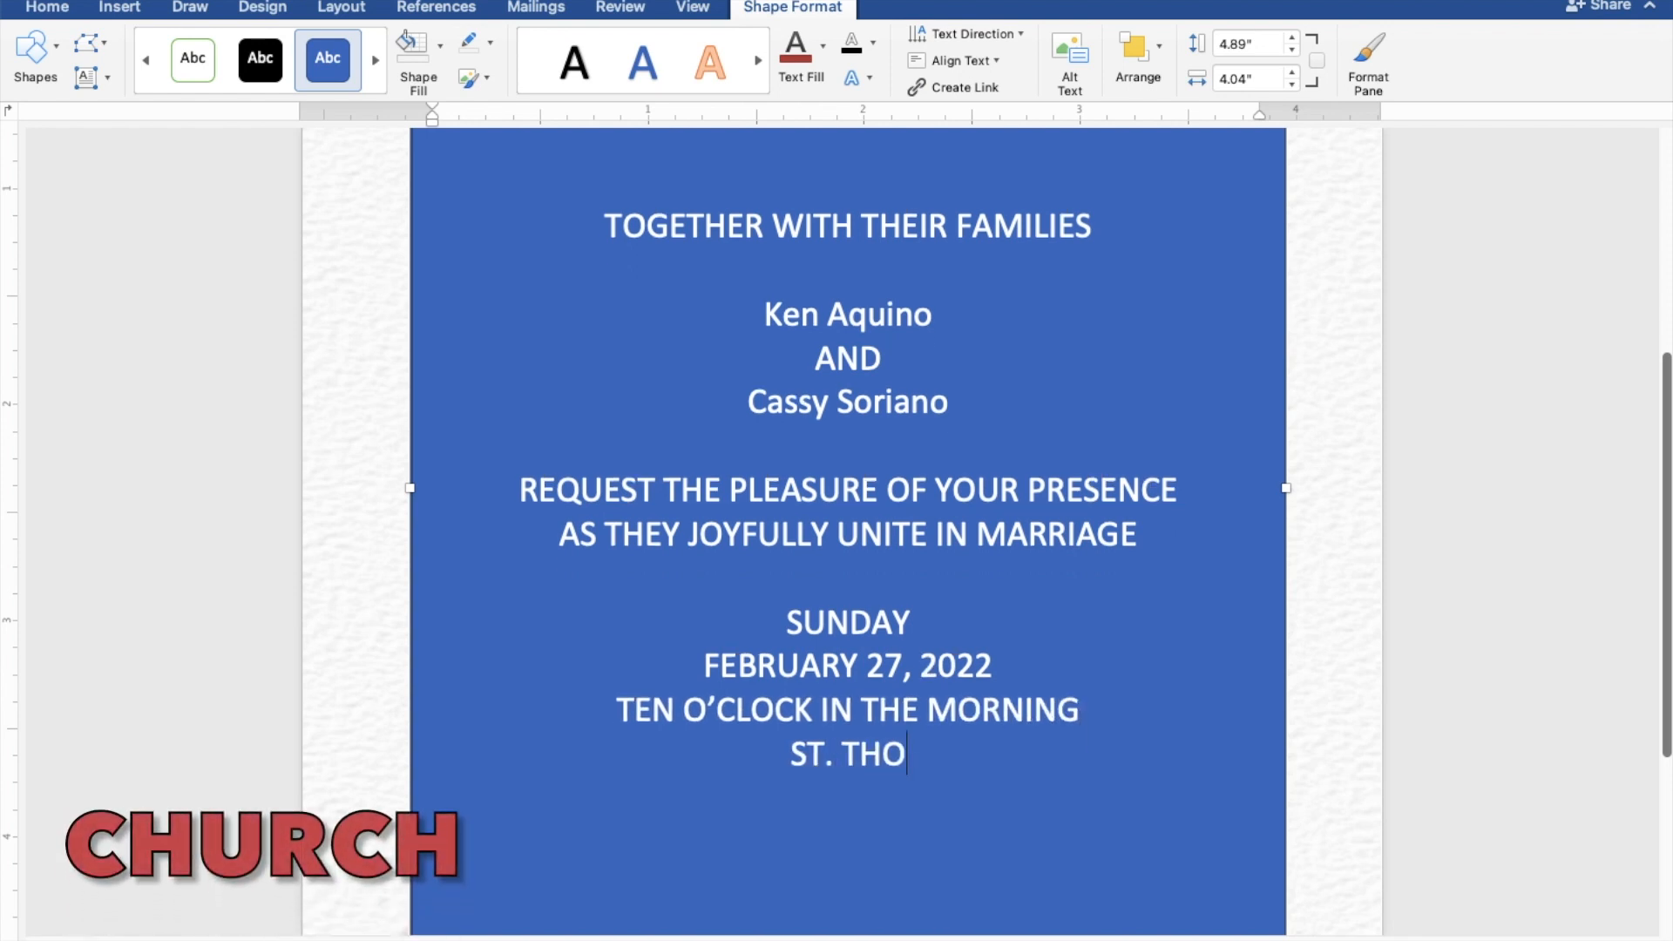
text(MAS AQ)
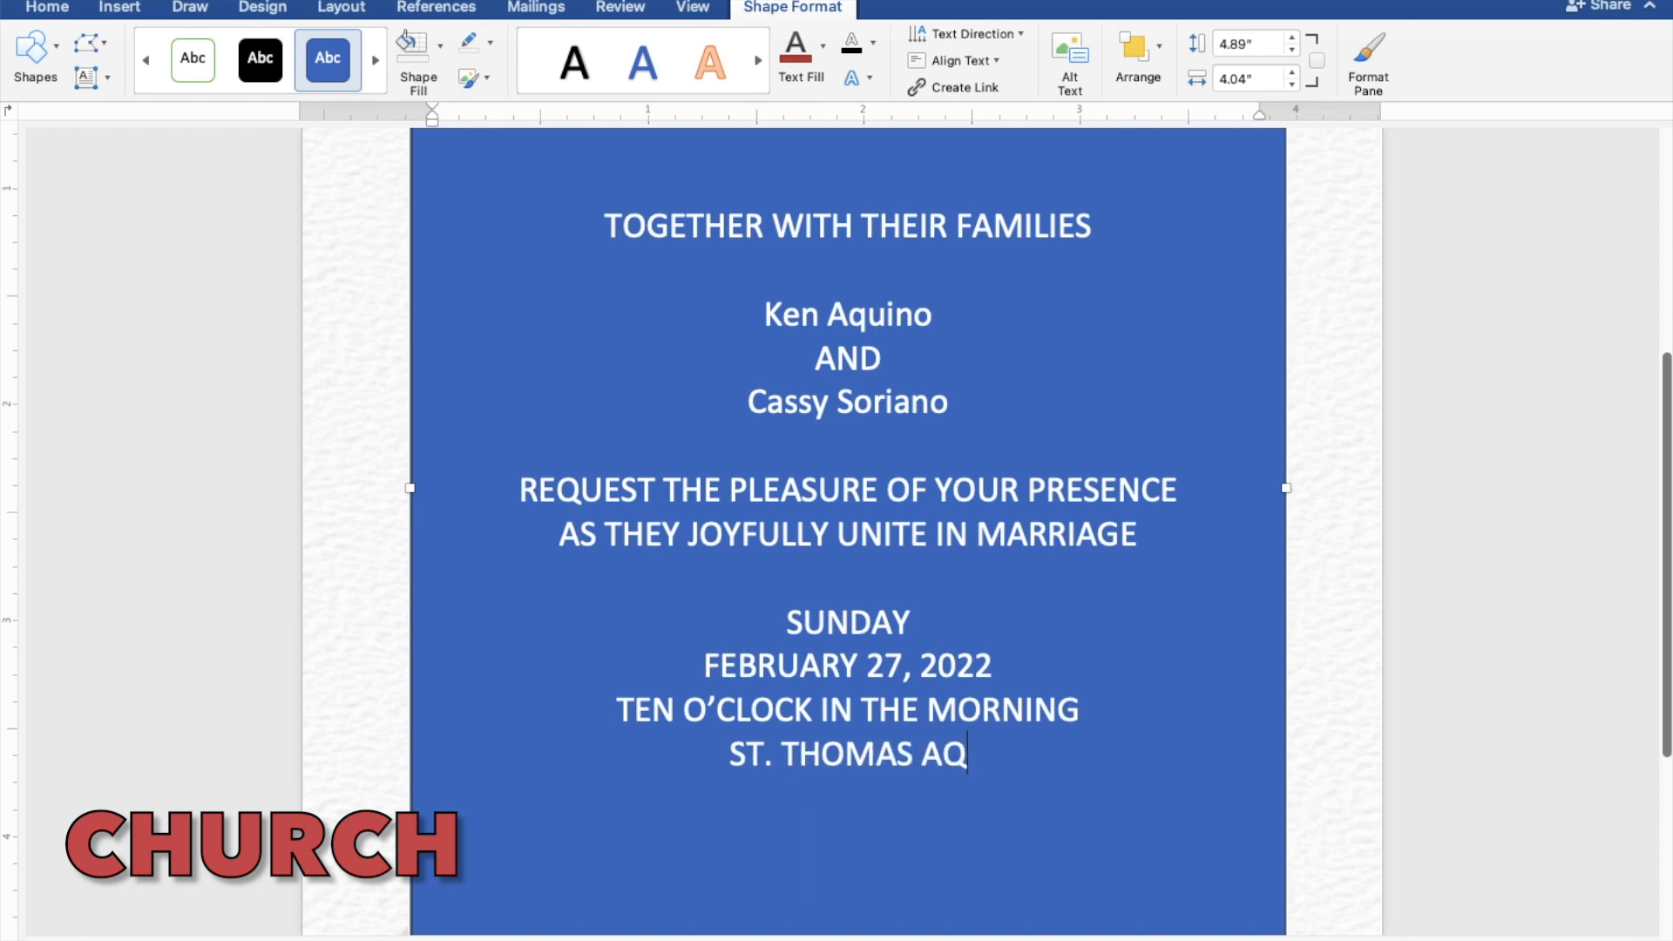
text(UINAS PARISH)
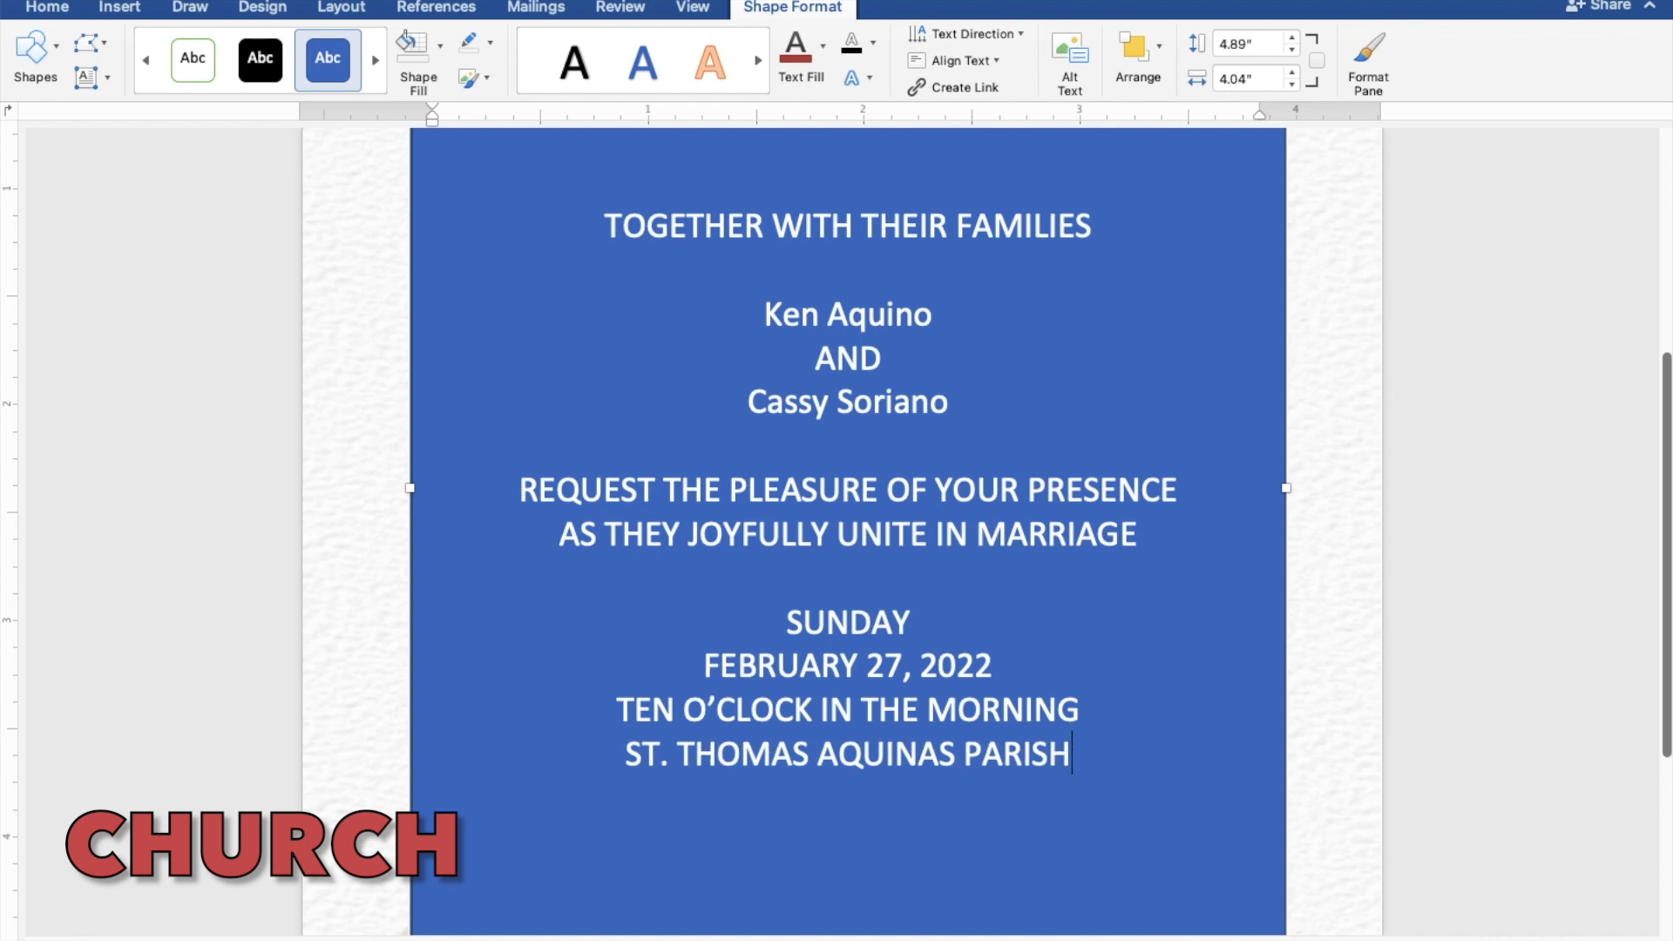
text( CHURCH)
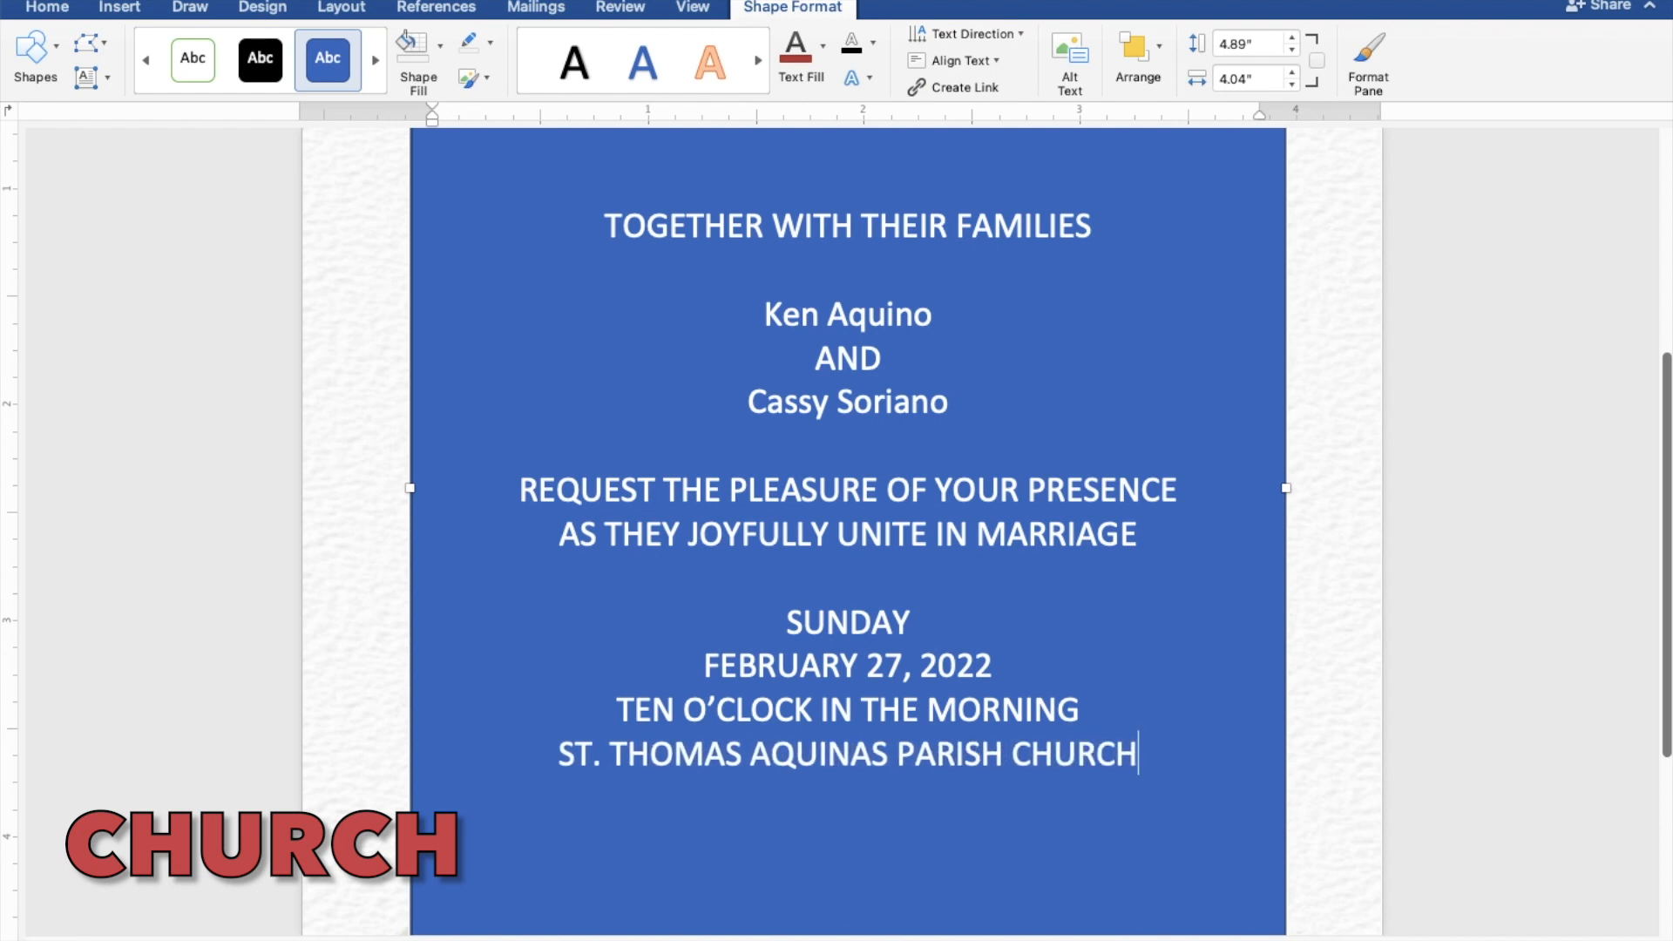
key(Return)
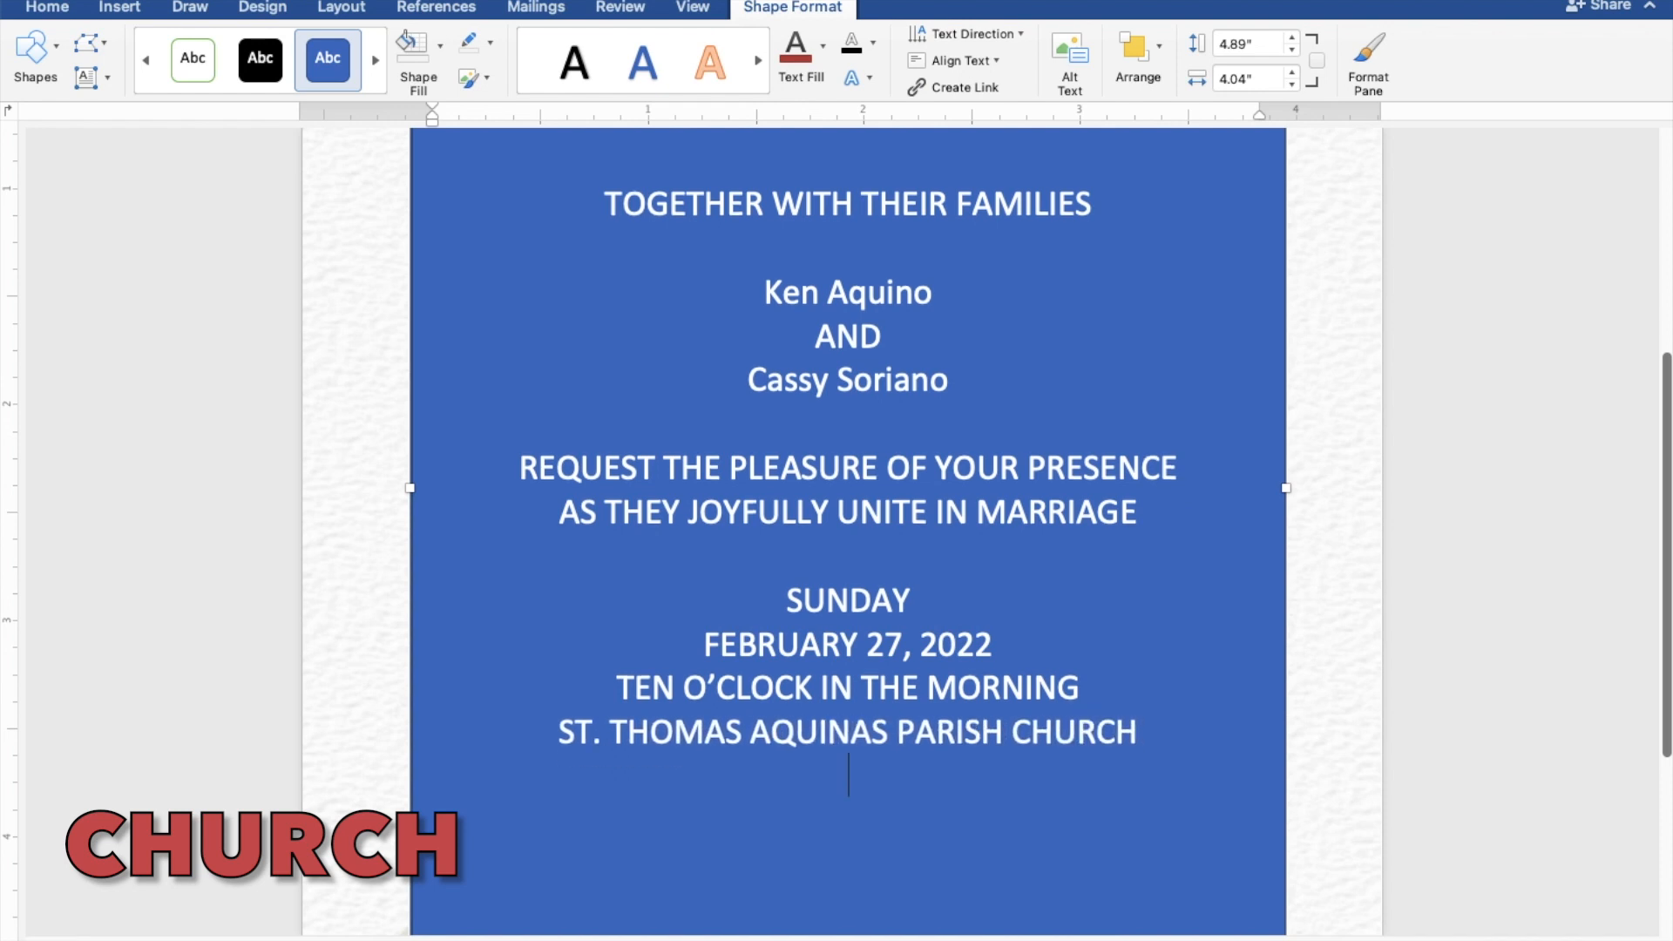
text(MANGALDAN)
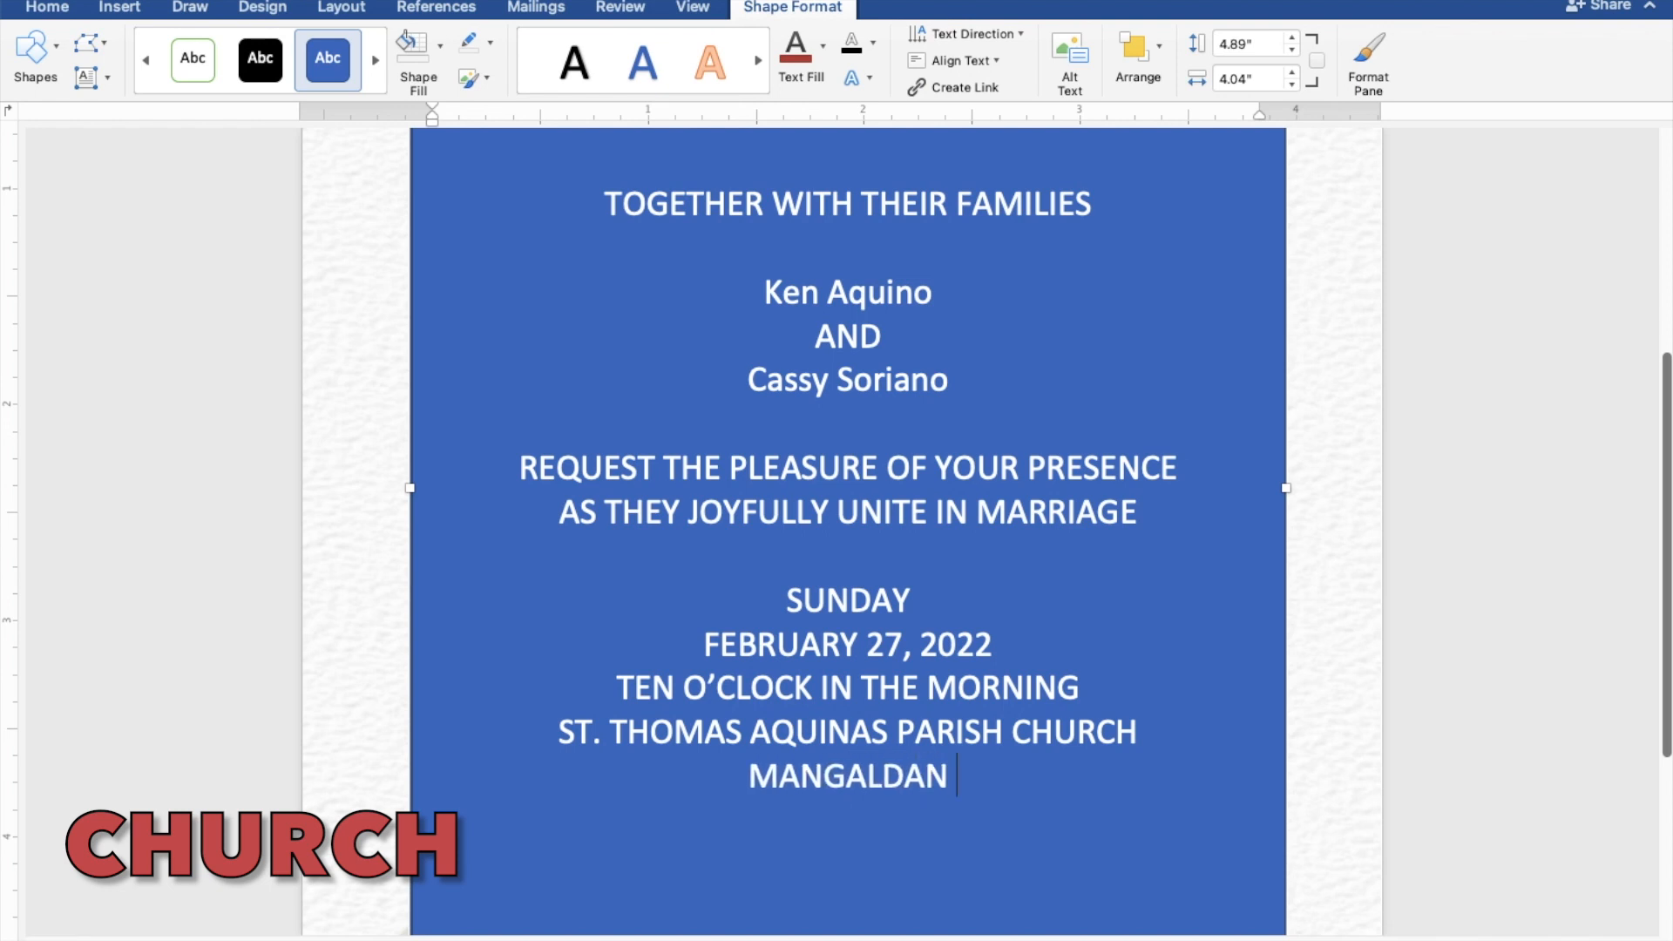
text(PANGAS)
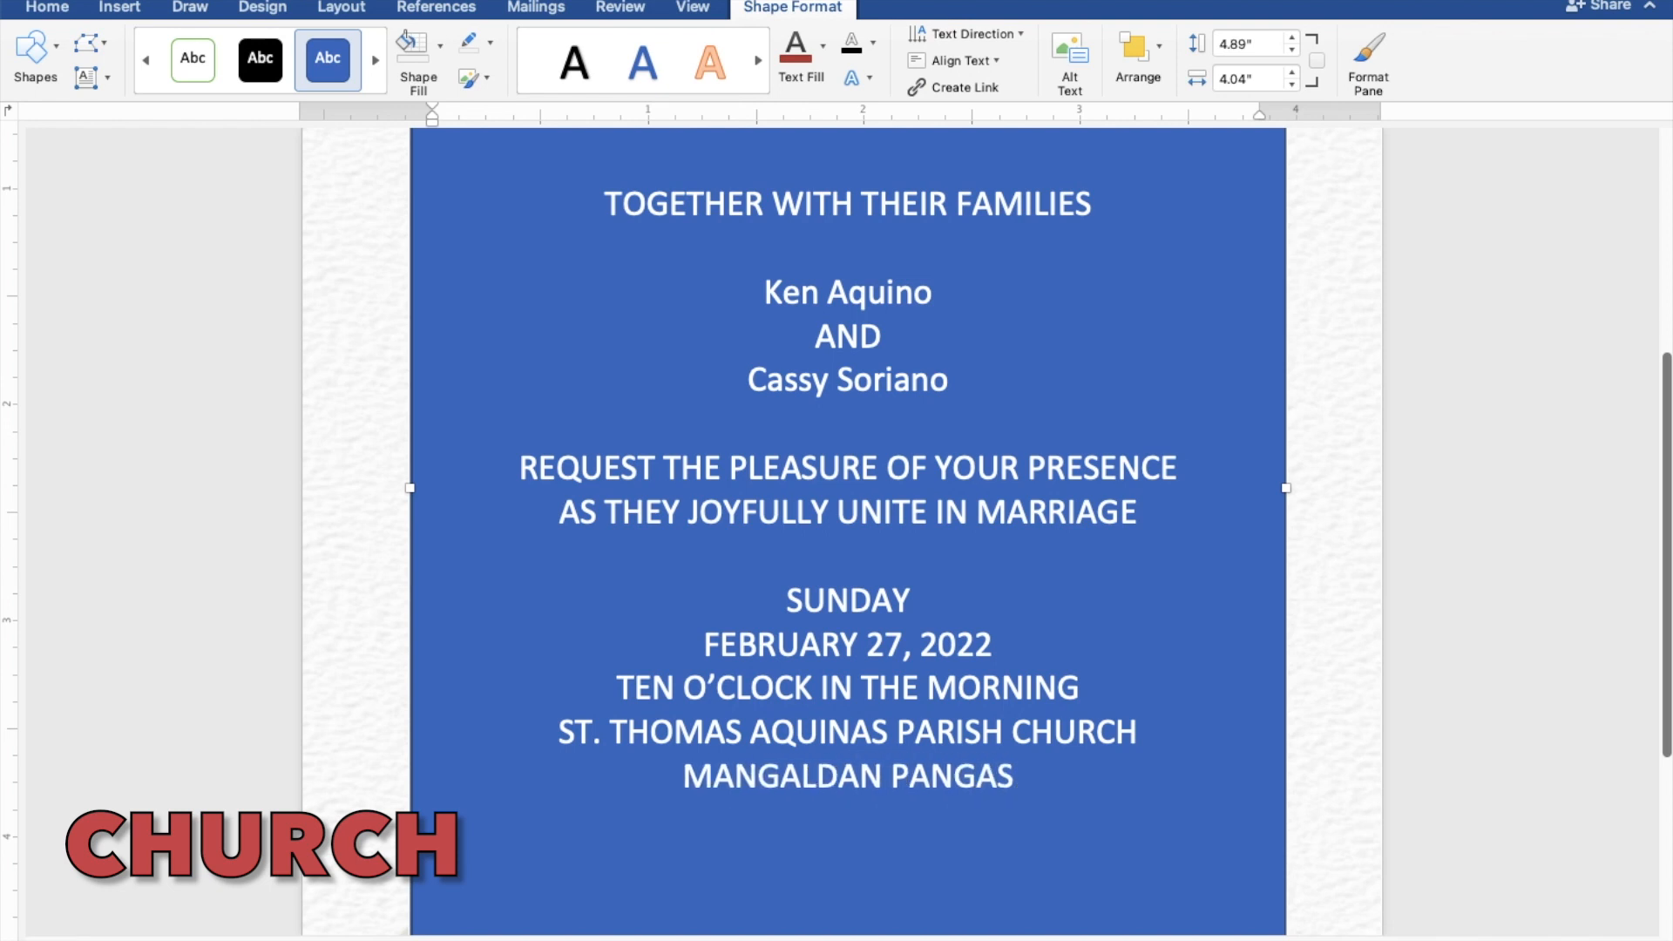
text(INAN)
key(Return)
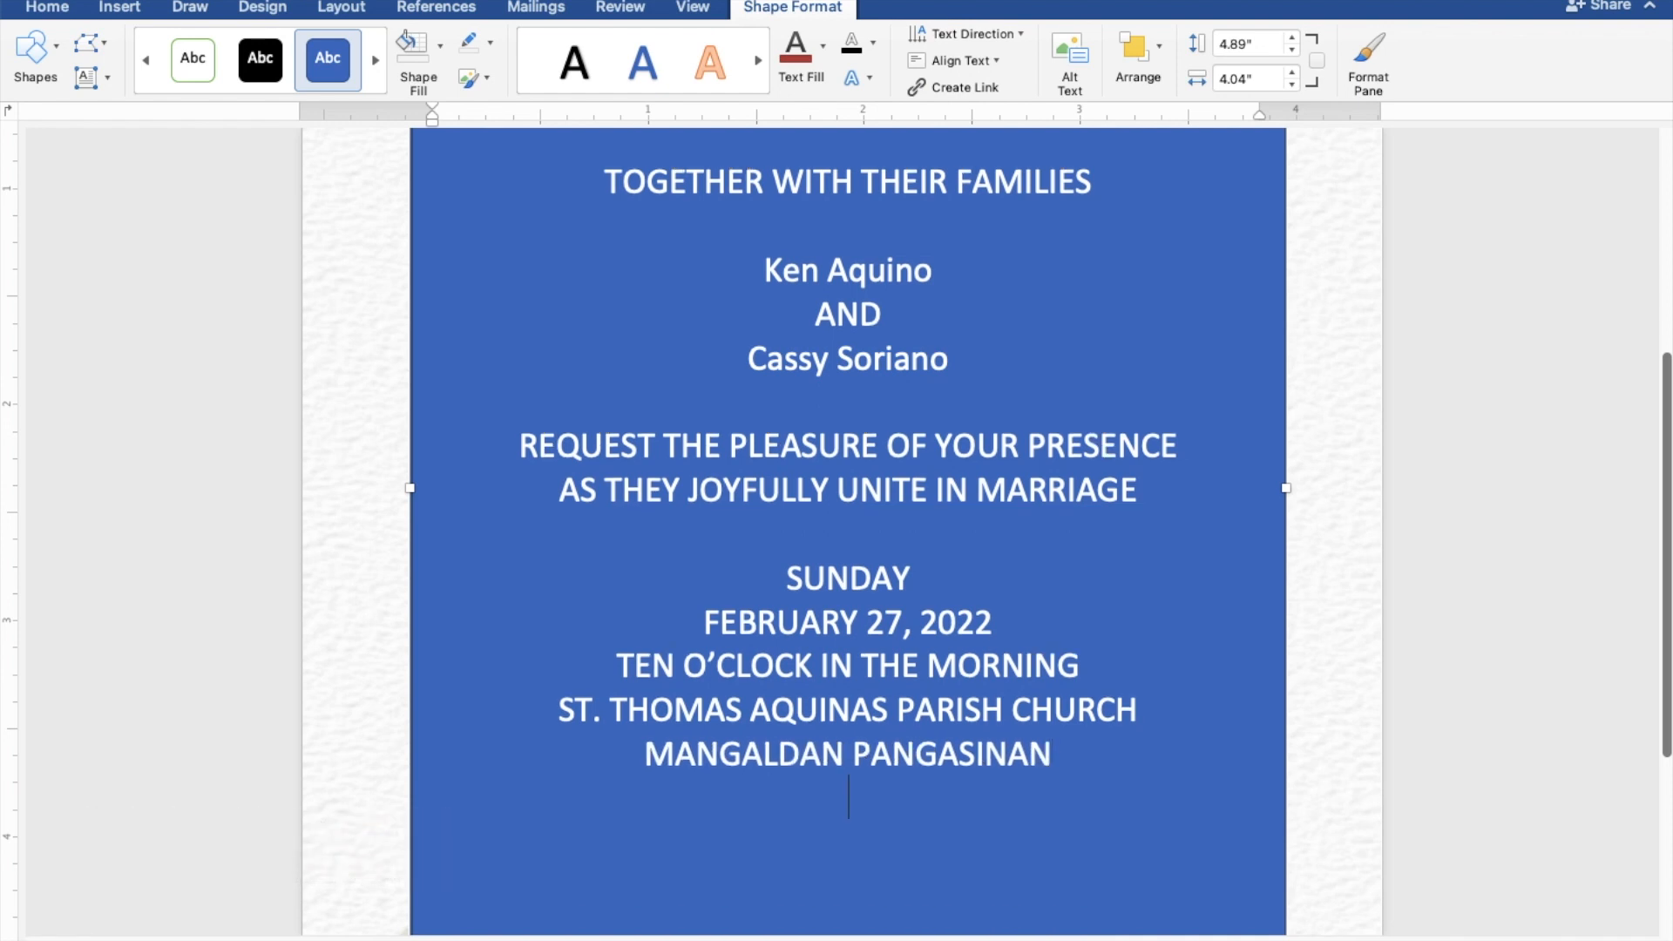
key(Return)
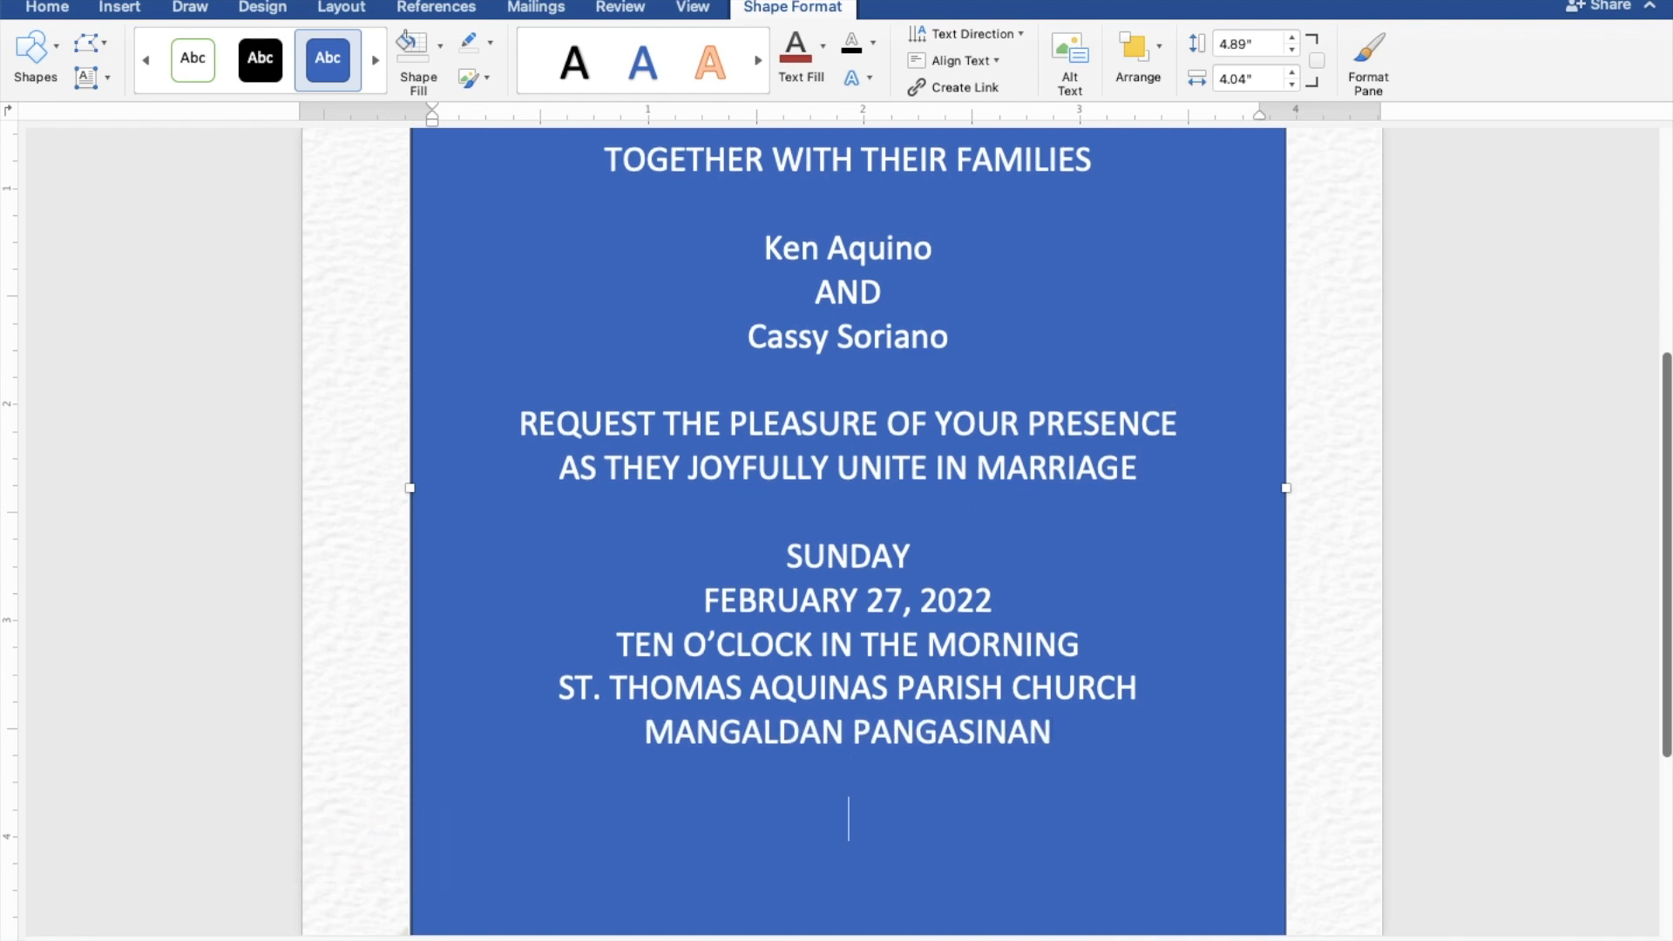
text(Recep)
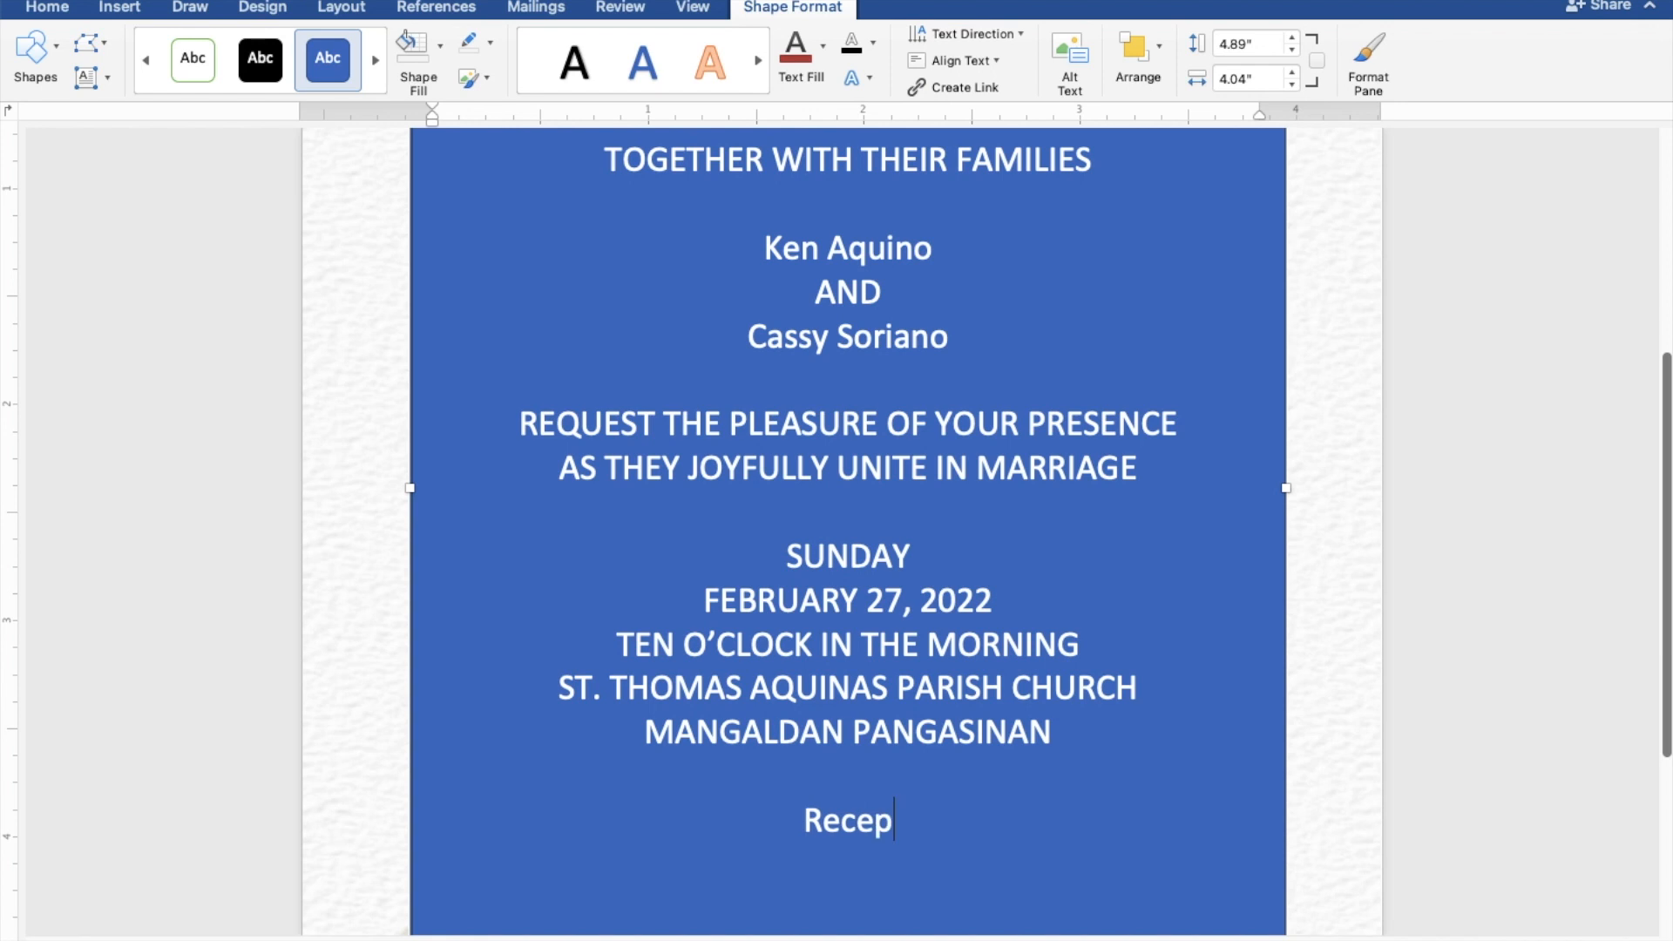
text(tion to)
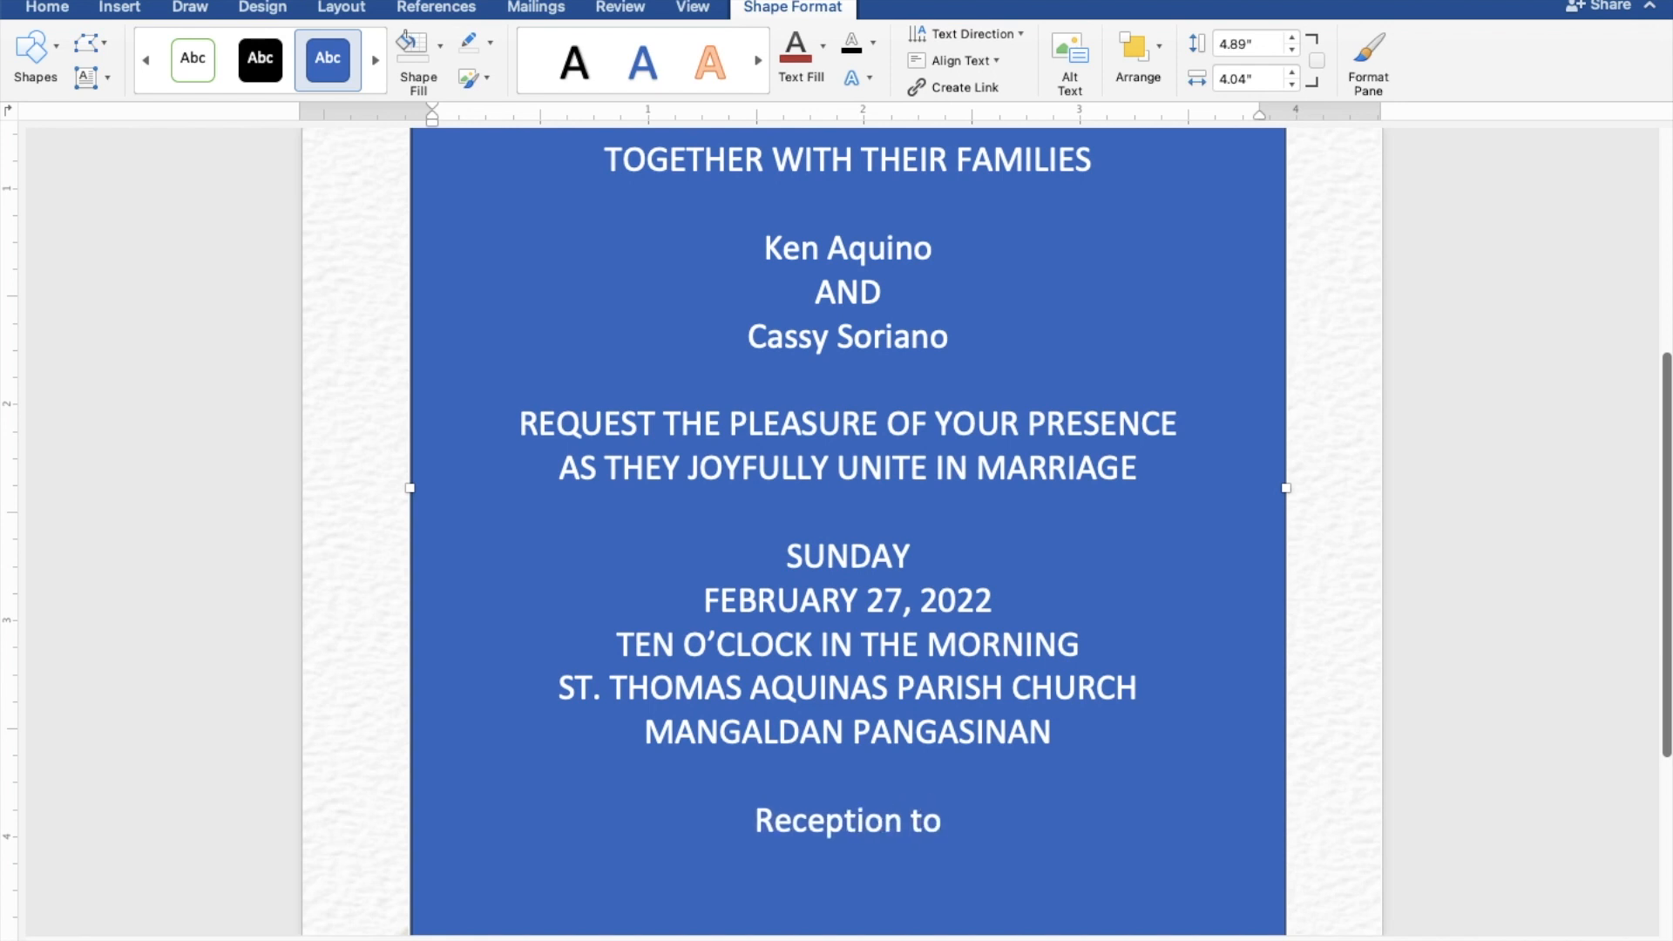
text( foll)
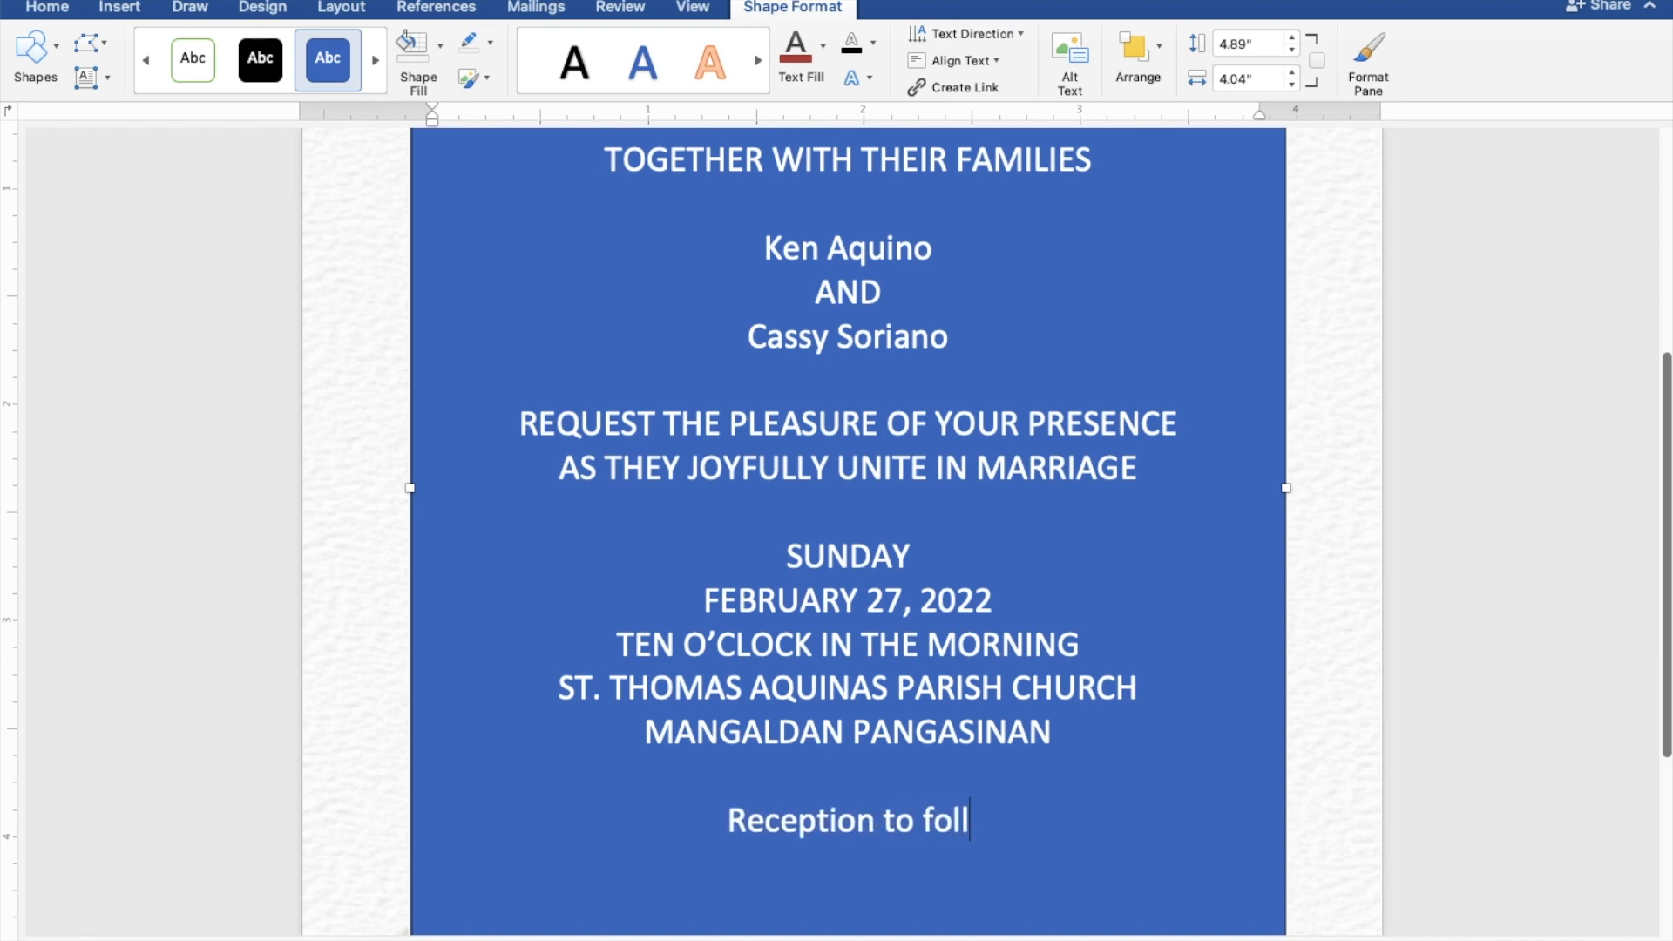
text(ow)
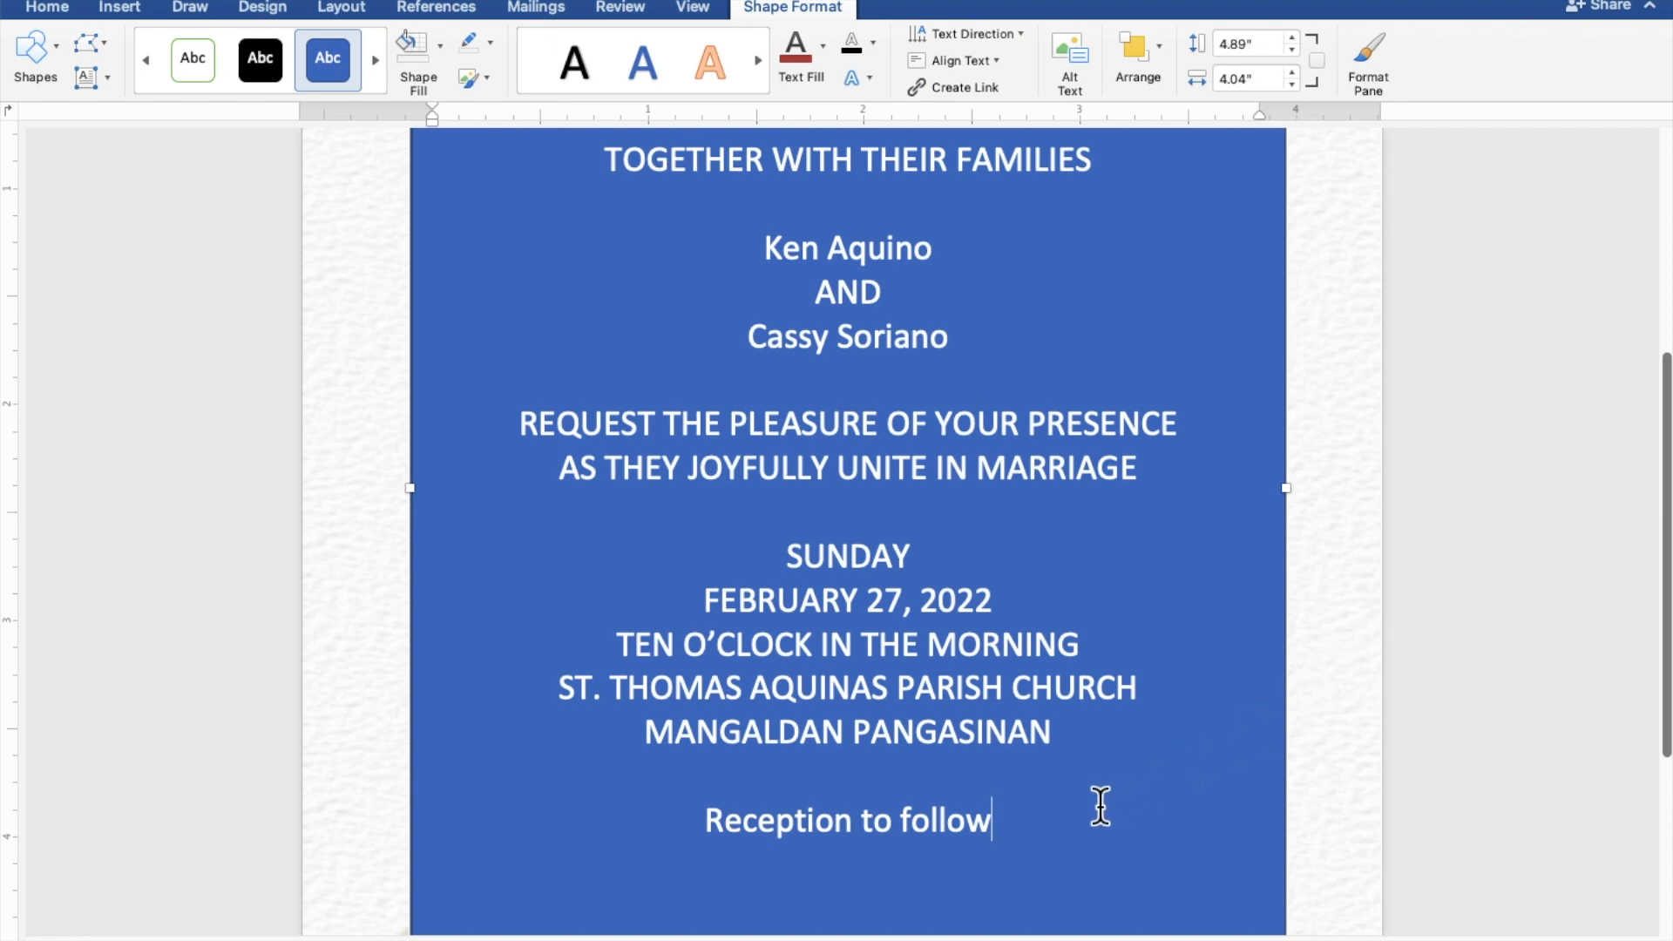
Step: Give the text box no fill and no outline, and colour all invitation text dusty rose
drag(1007, 818, 609, 171)
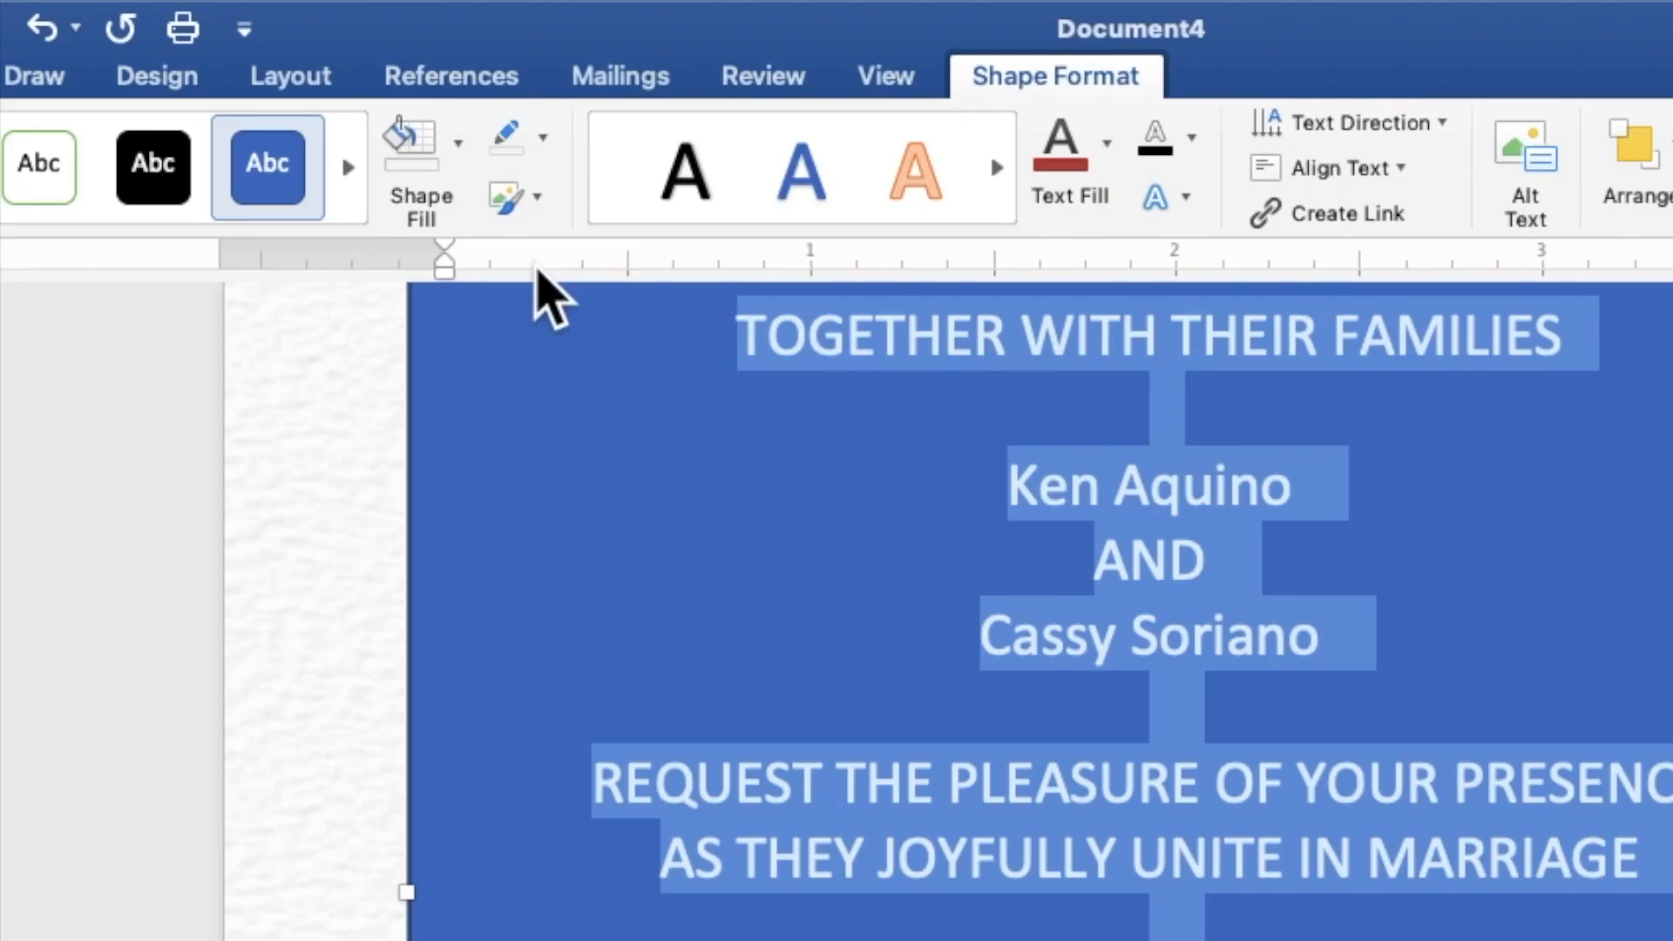
click(460, 166)
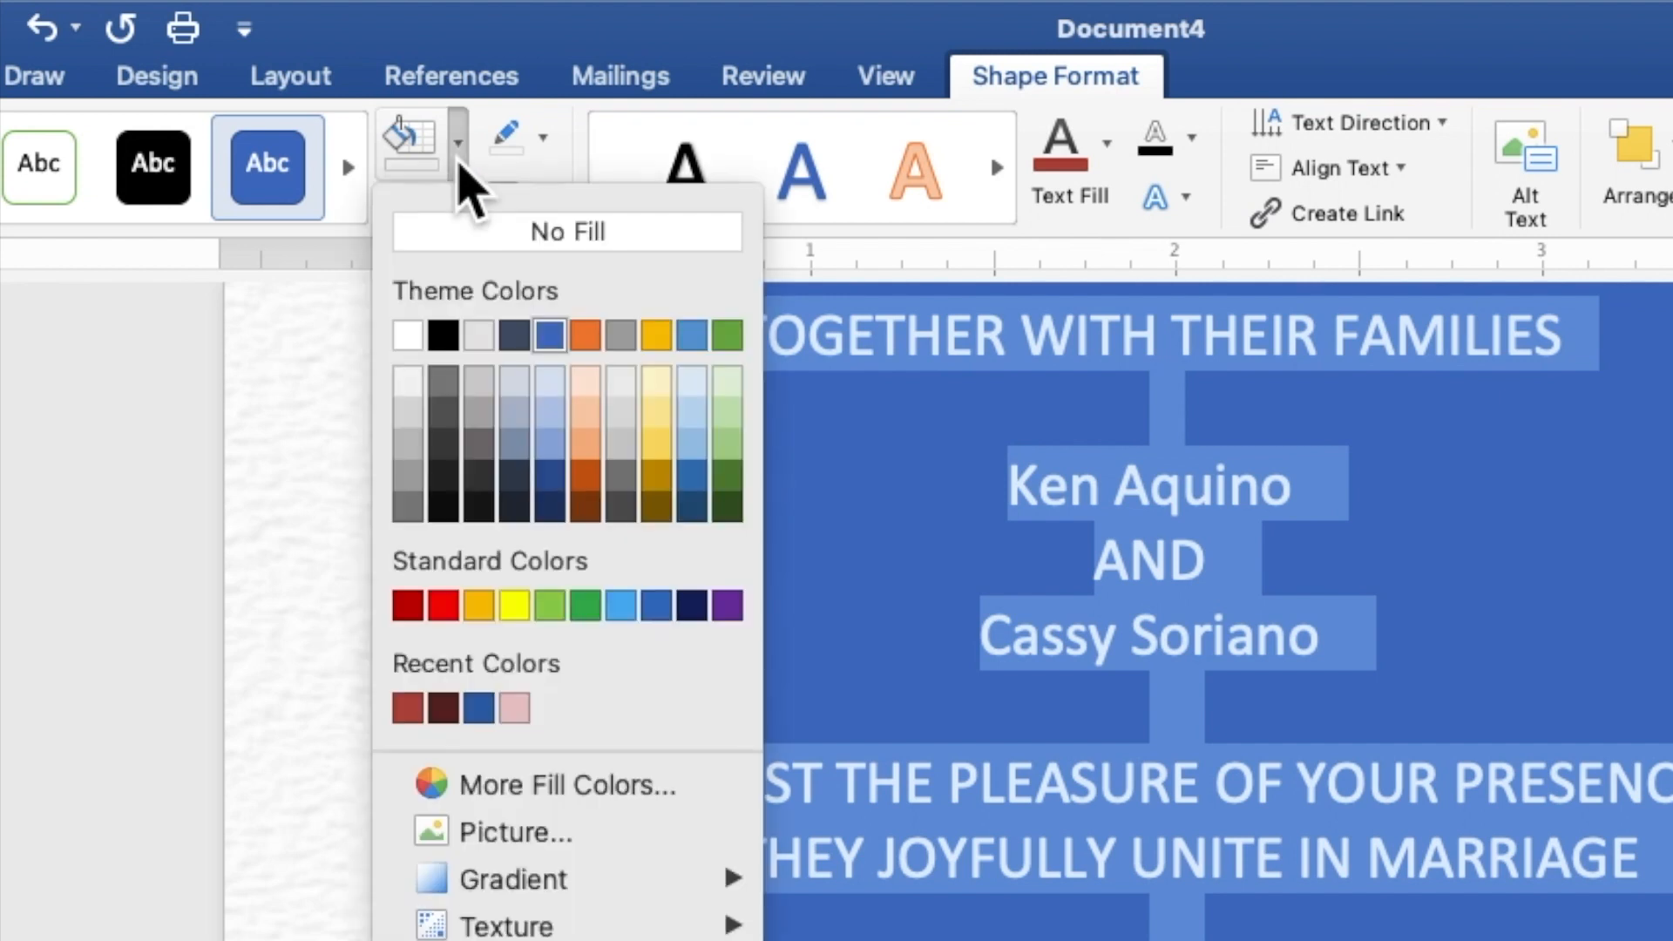
click(477, 240)
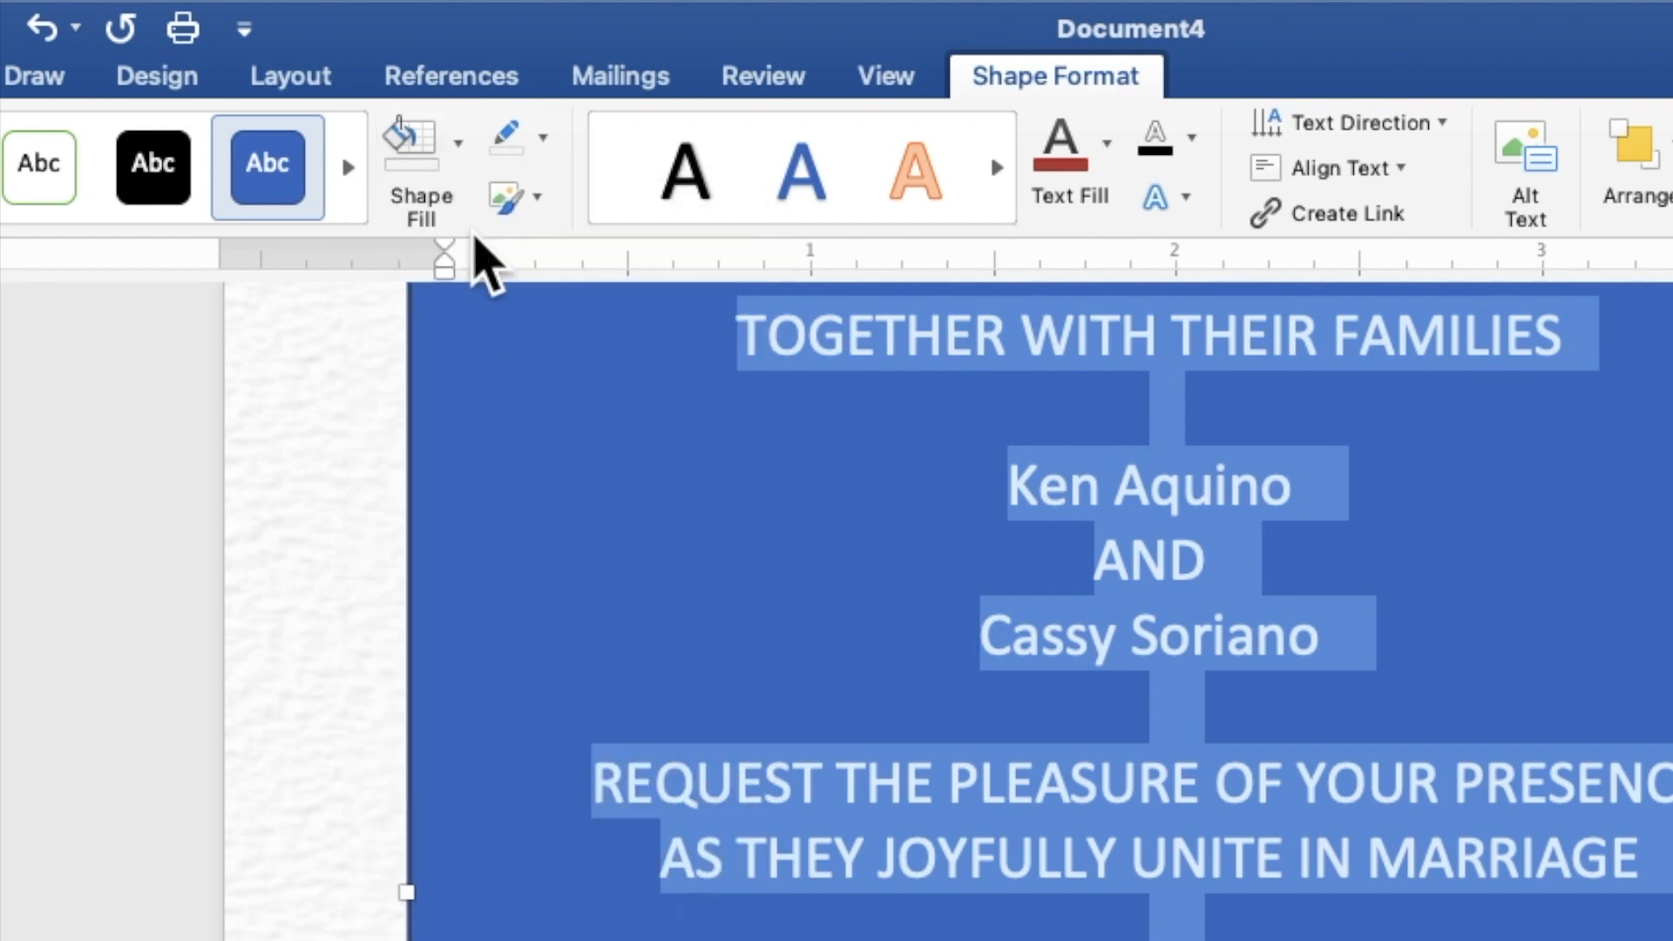
click(542, 141)
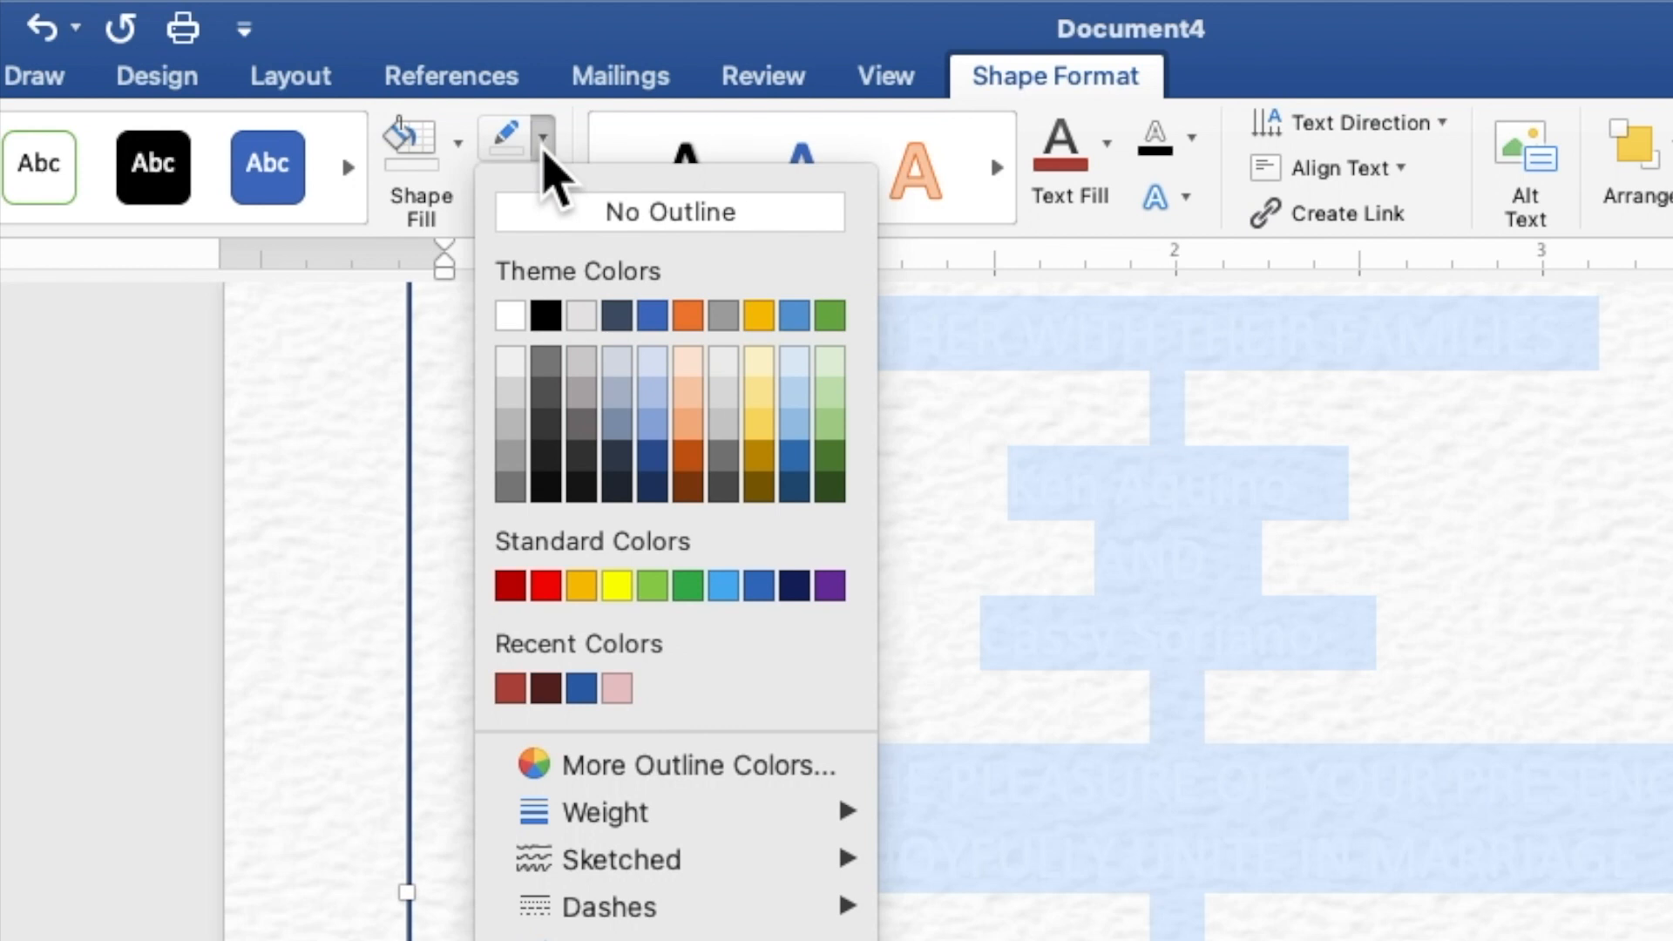
click(558, 218)
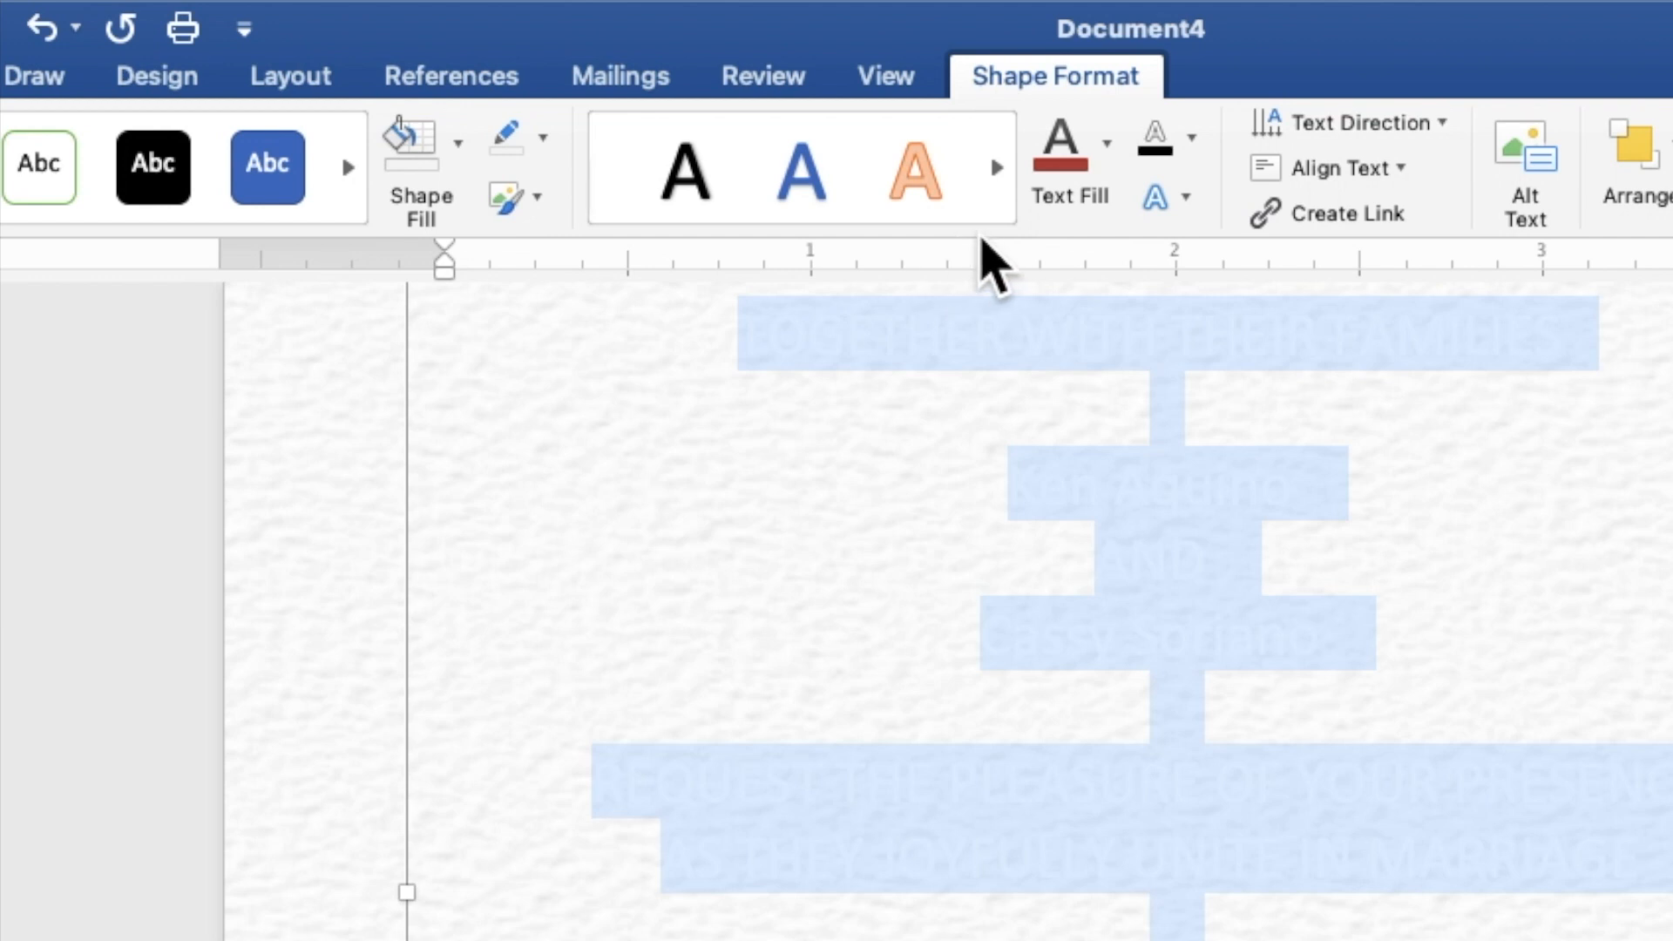
click(1107, 172)
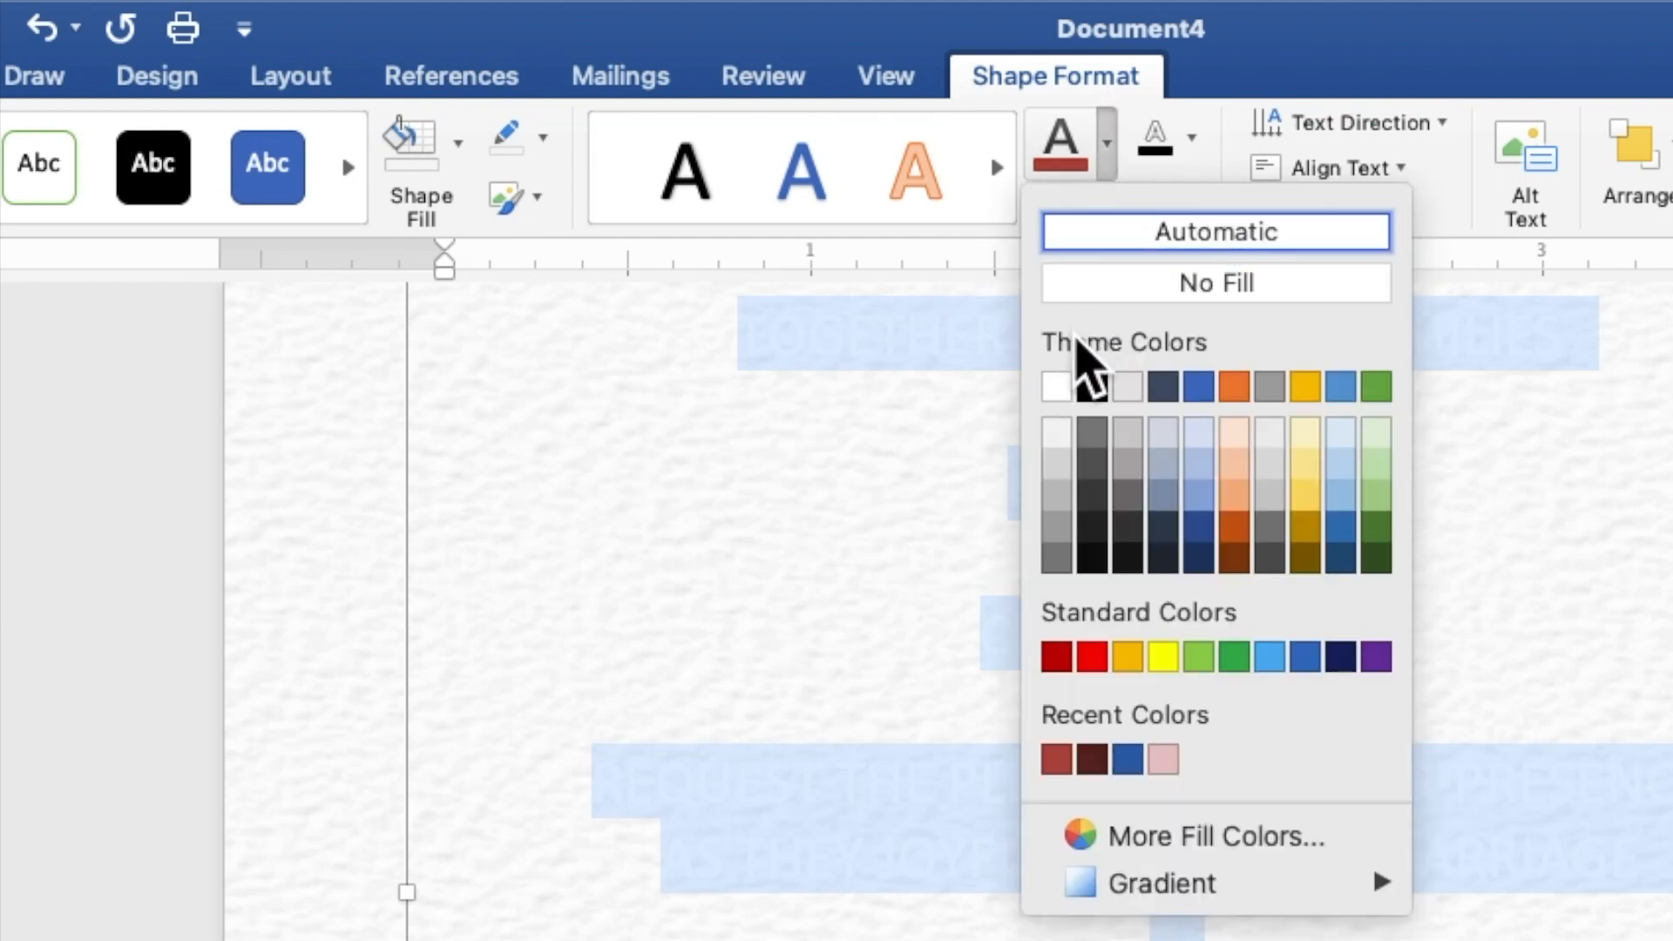
click(1056, 760)
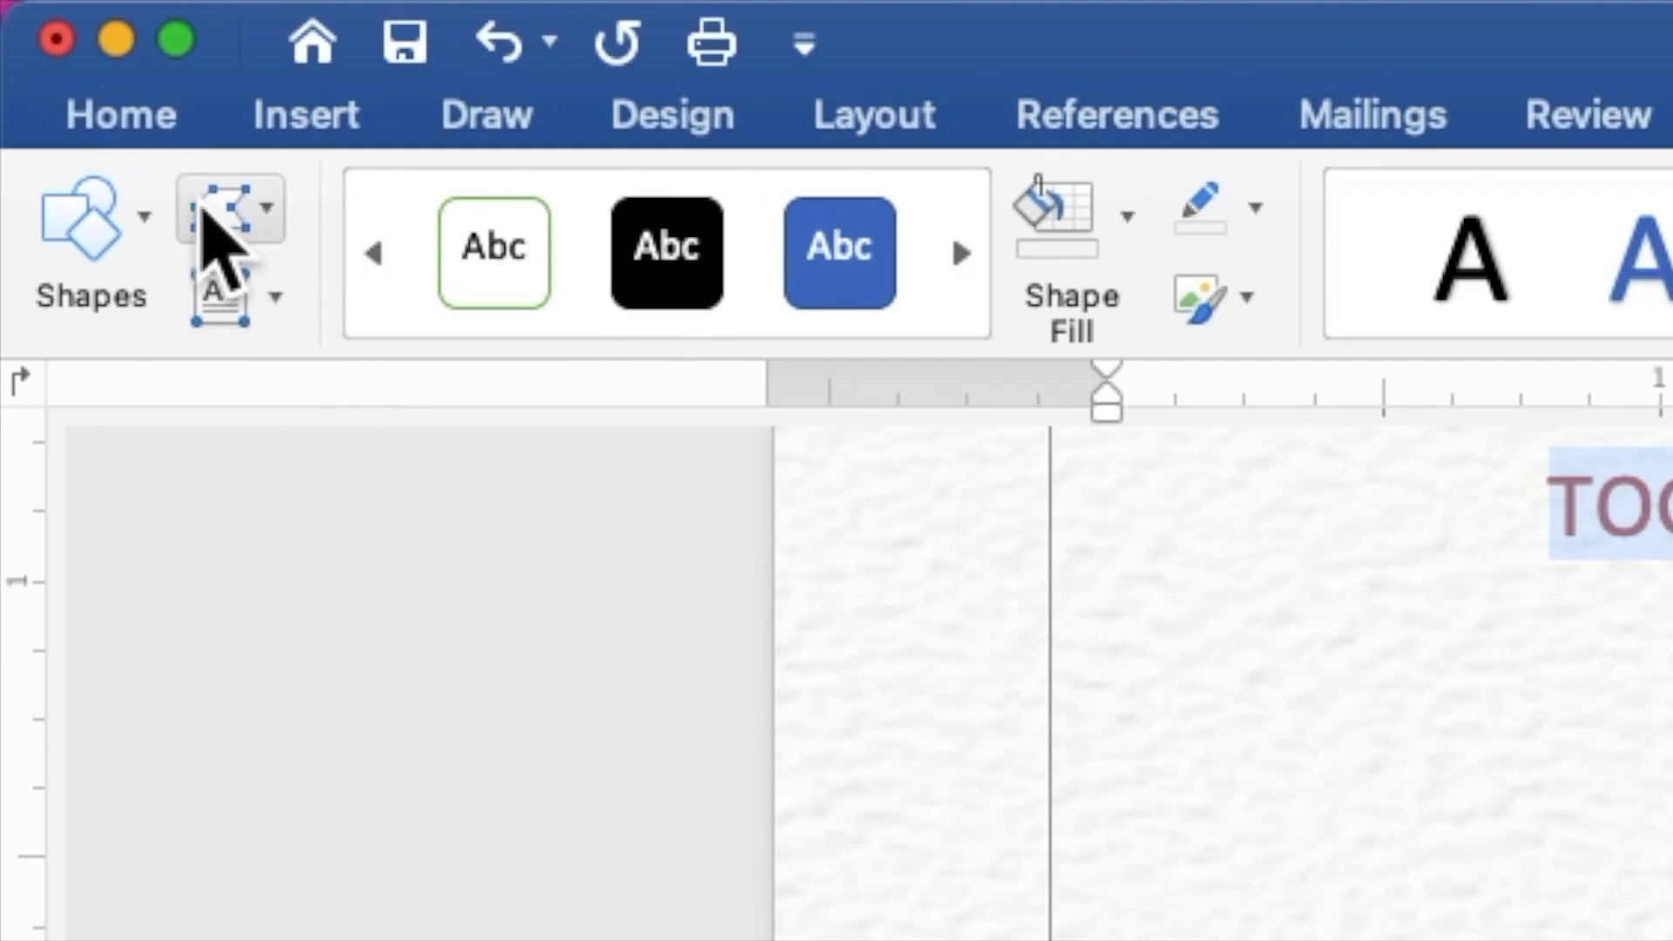
Step: Set all the invitation text to Times New Roman, size 9
click(124, 128)
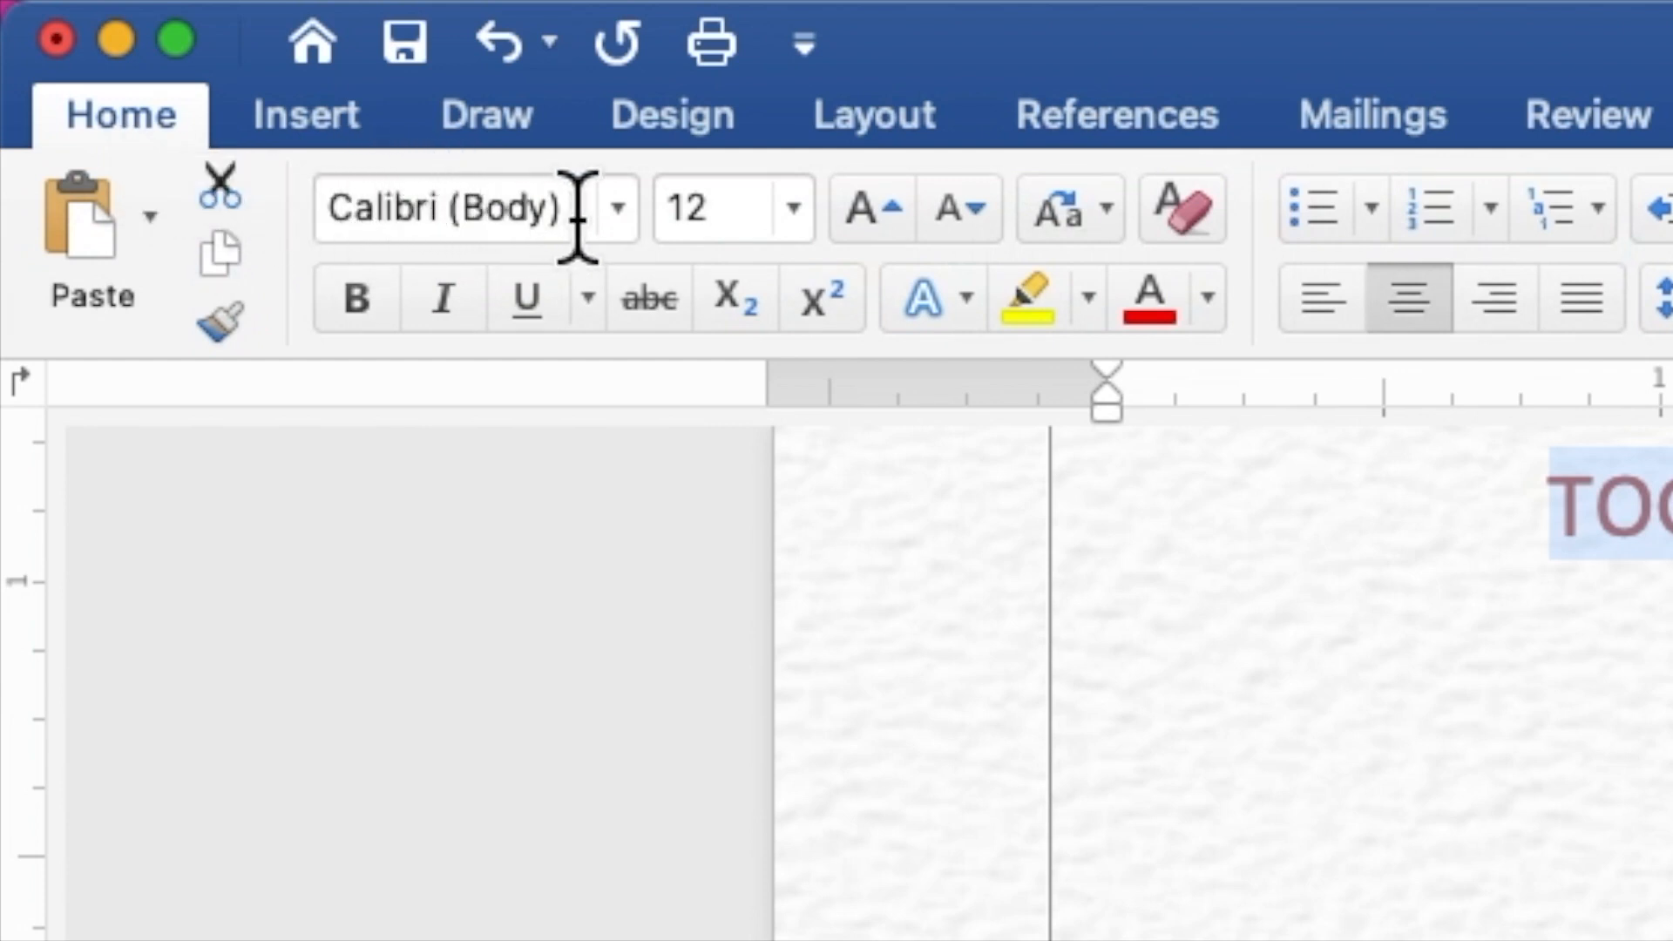
click(612, 223)
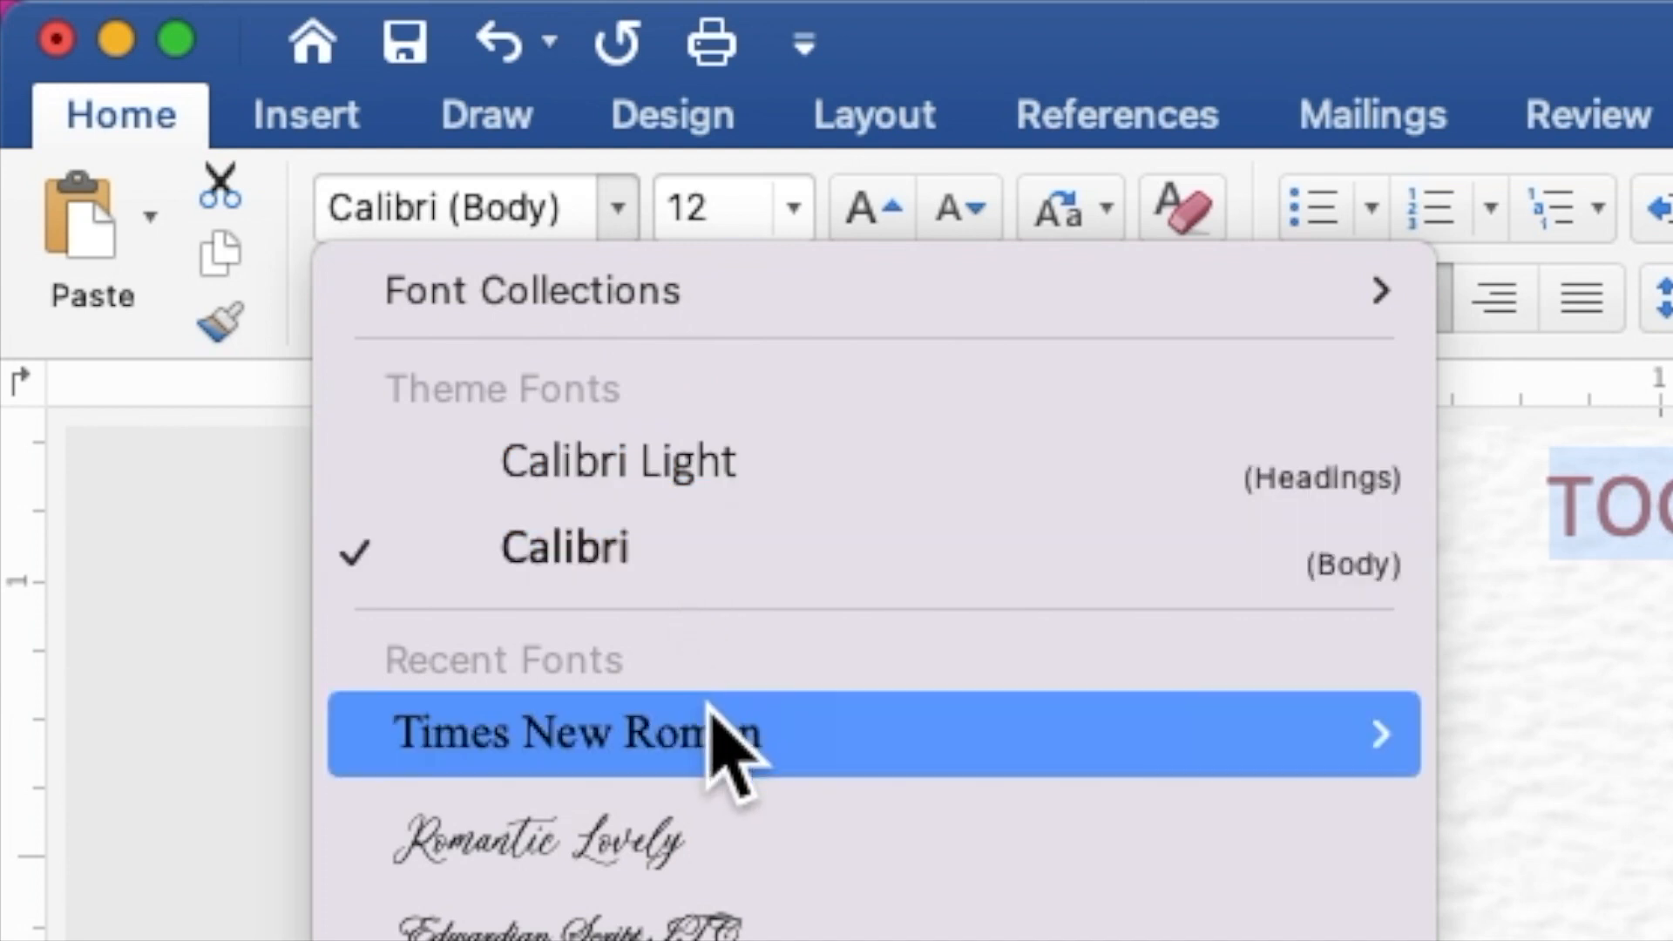
mouse_move(730, 767)
click(721, 765)
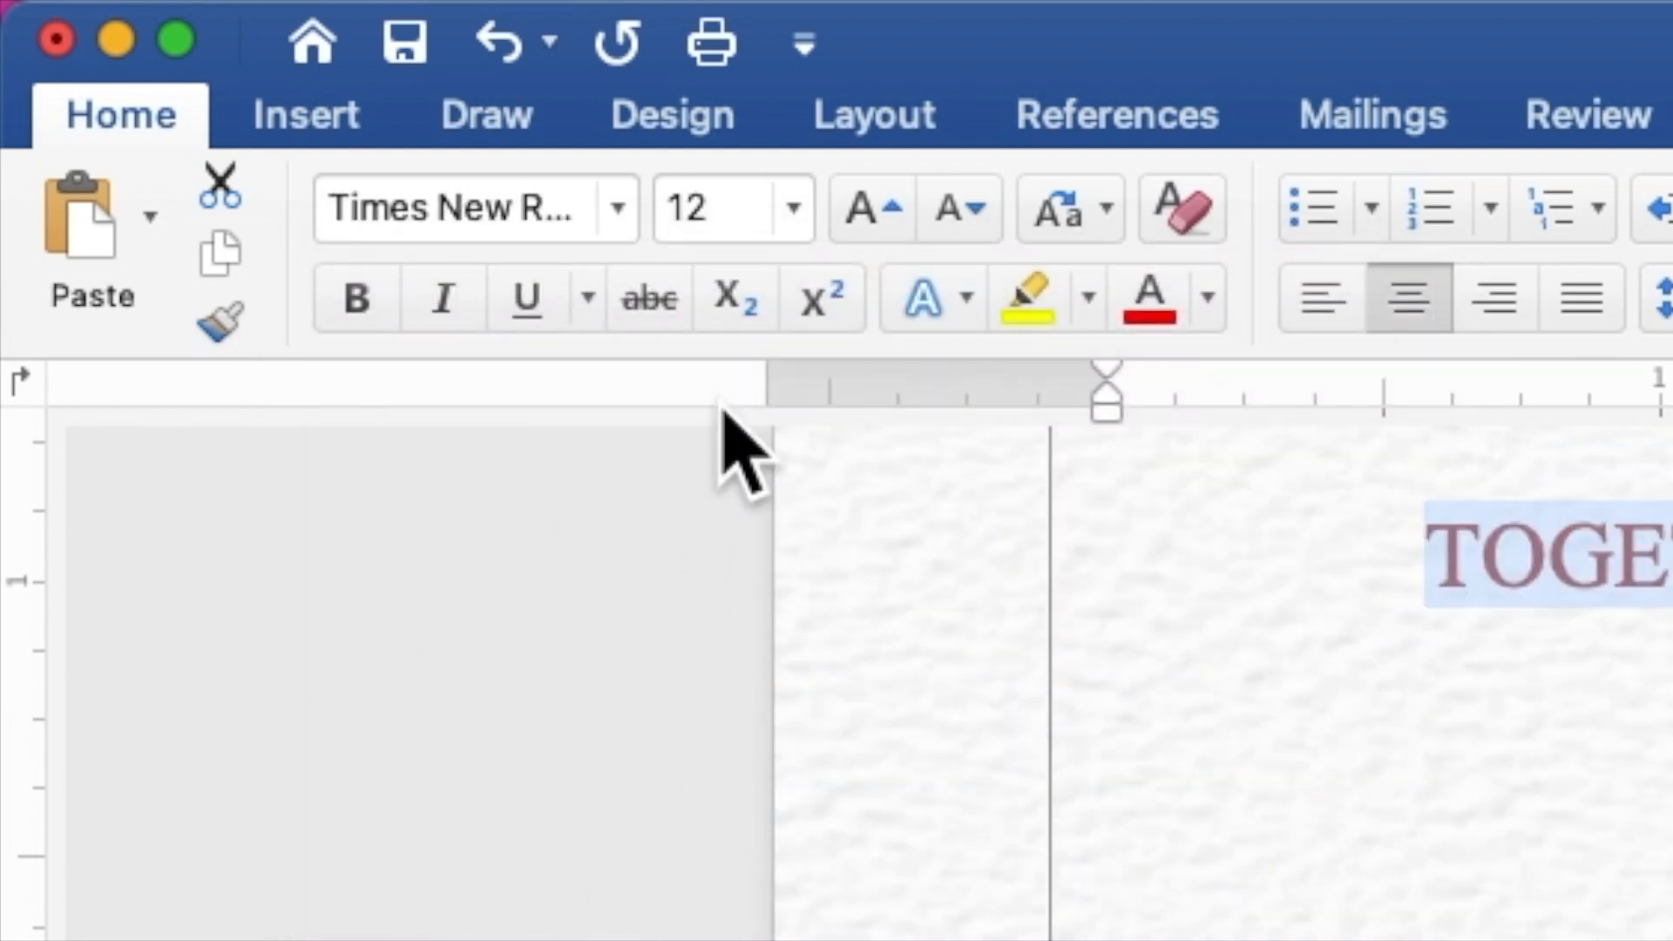
drag(707, 205, 661, 205)
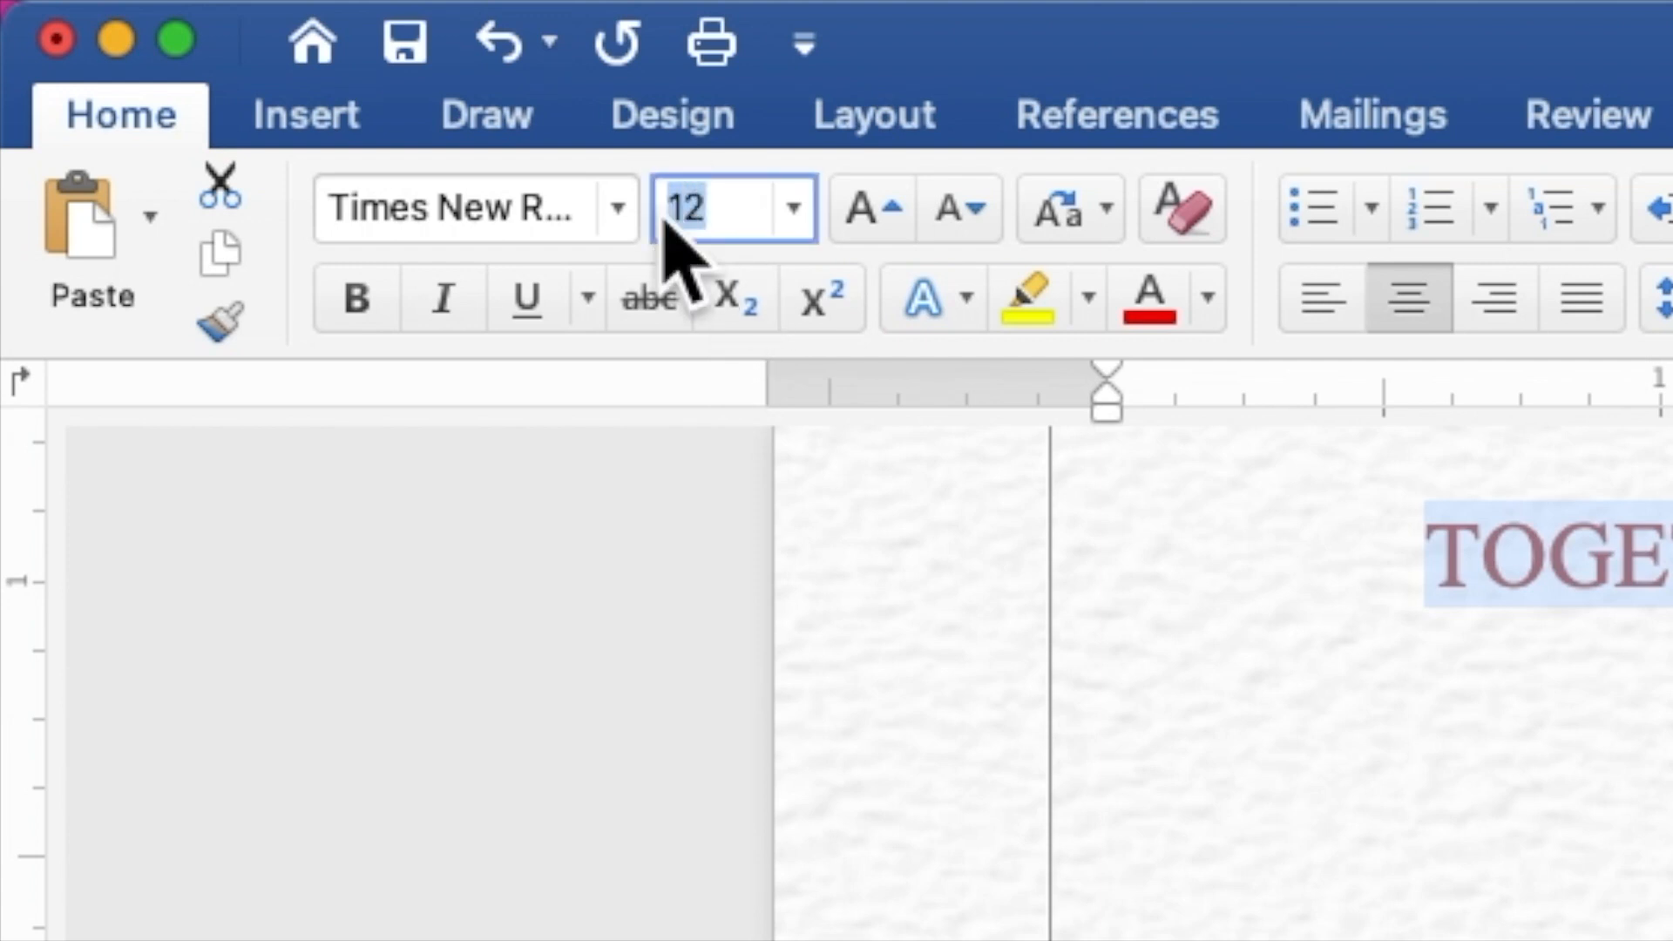
text(9)
key(Return)
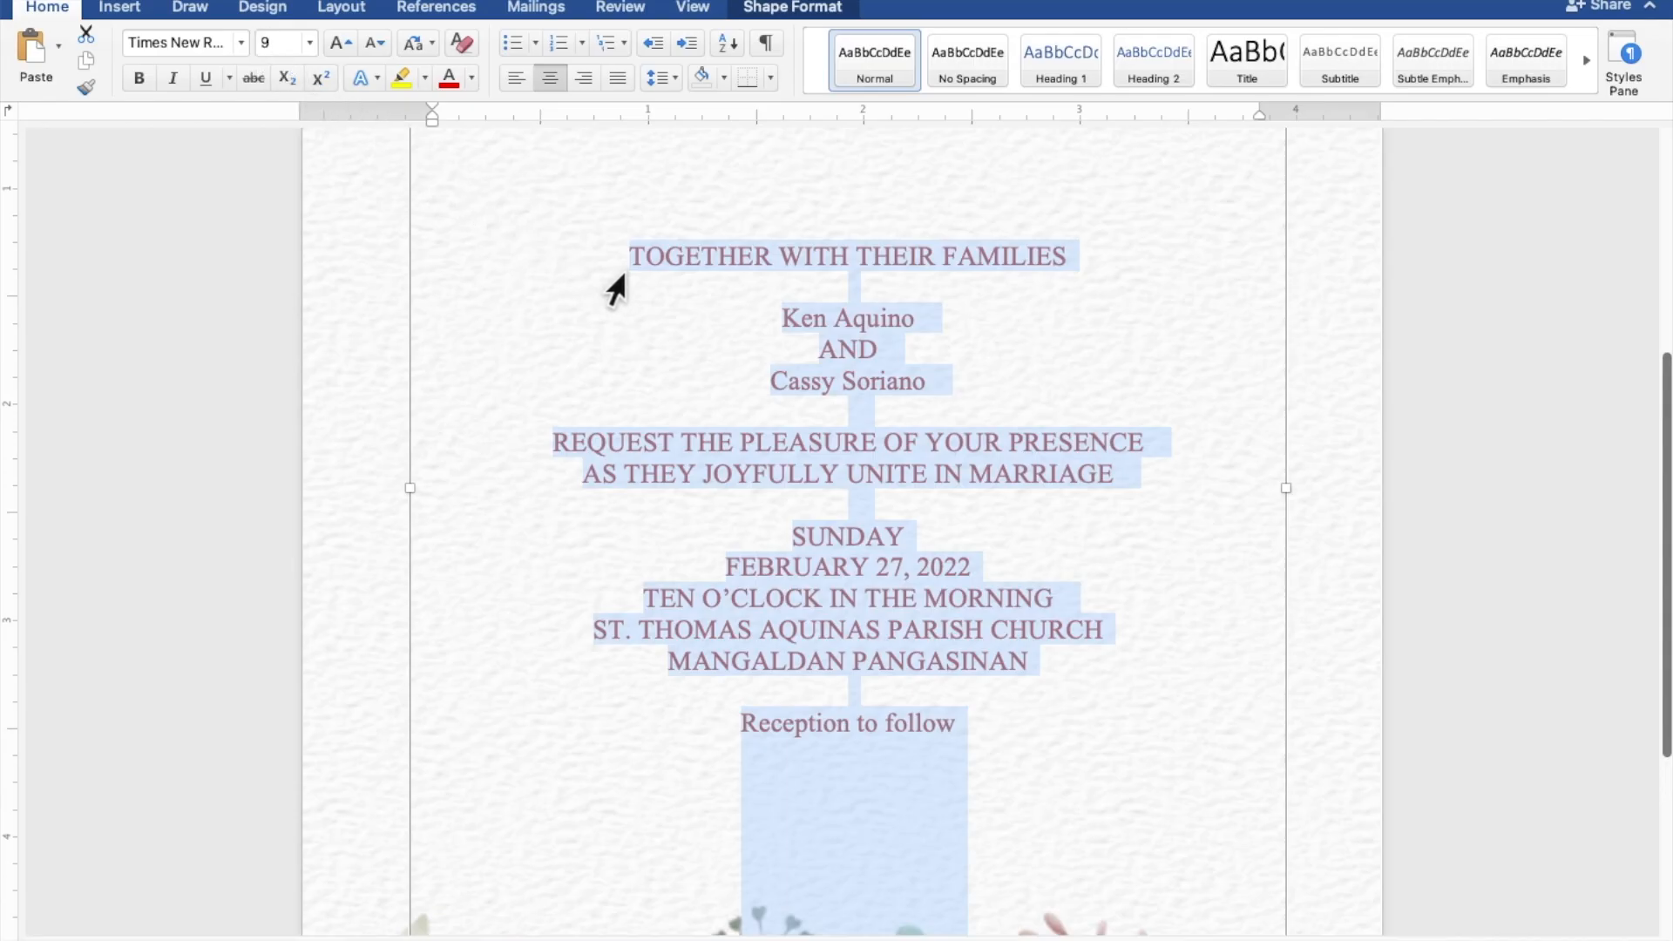
Step: Select both of the couple's name lines
click(916, 321)
drag(917, 319, 794, 316)
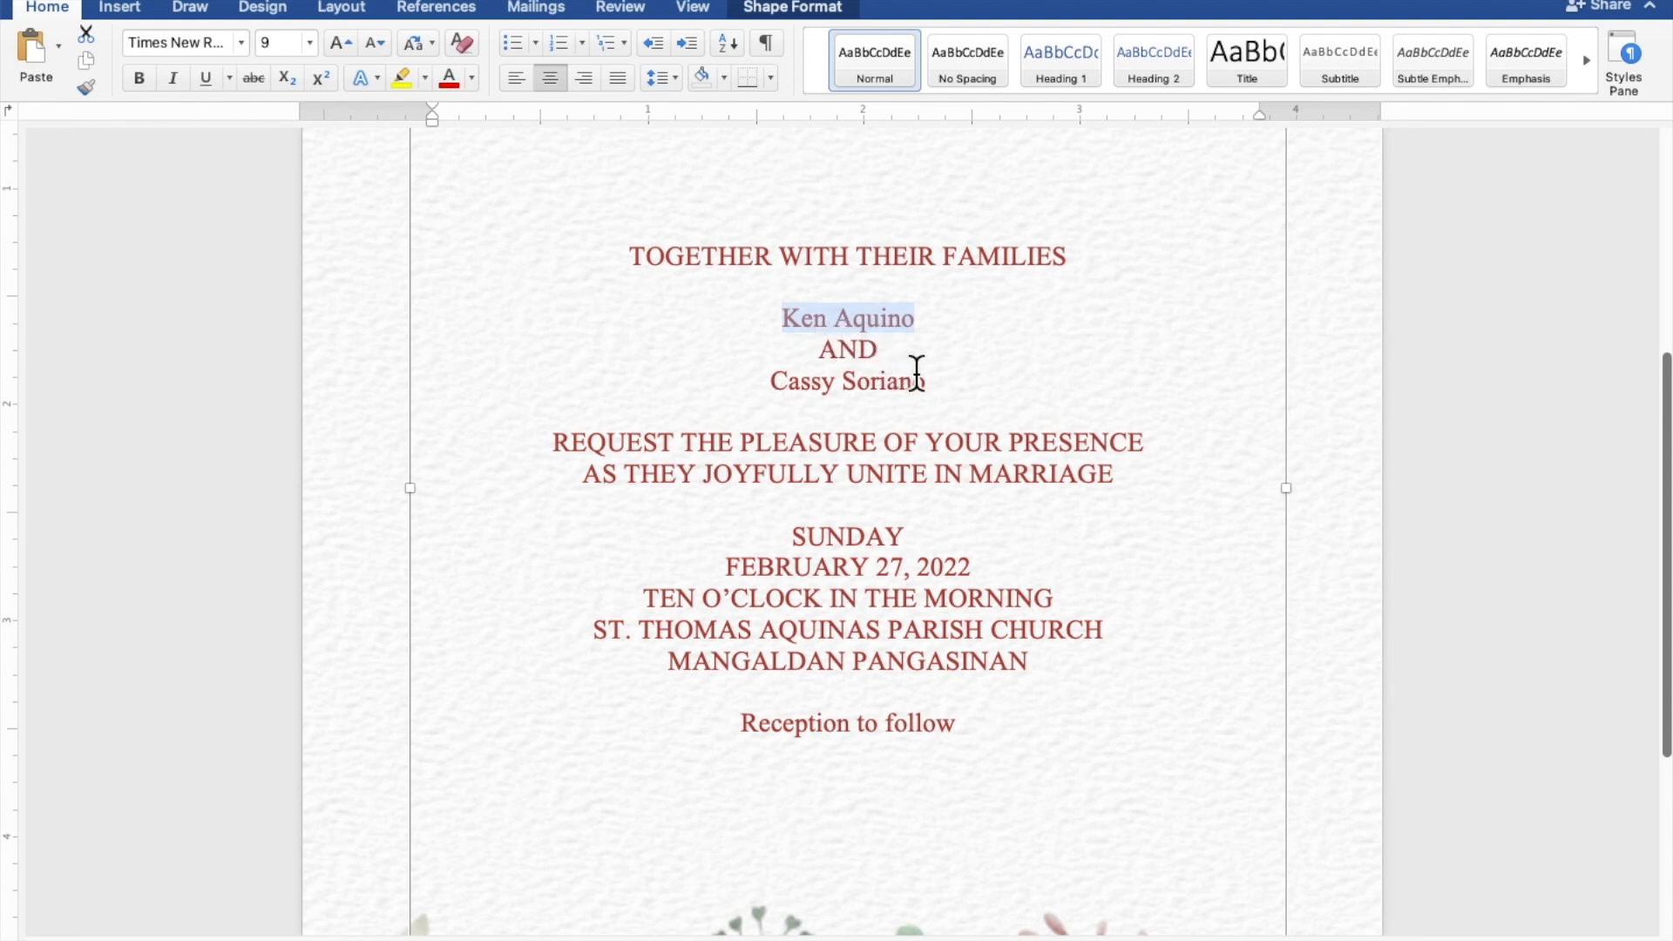
drag(934, 381, 815, 383)
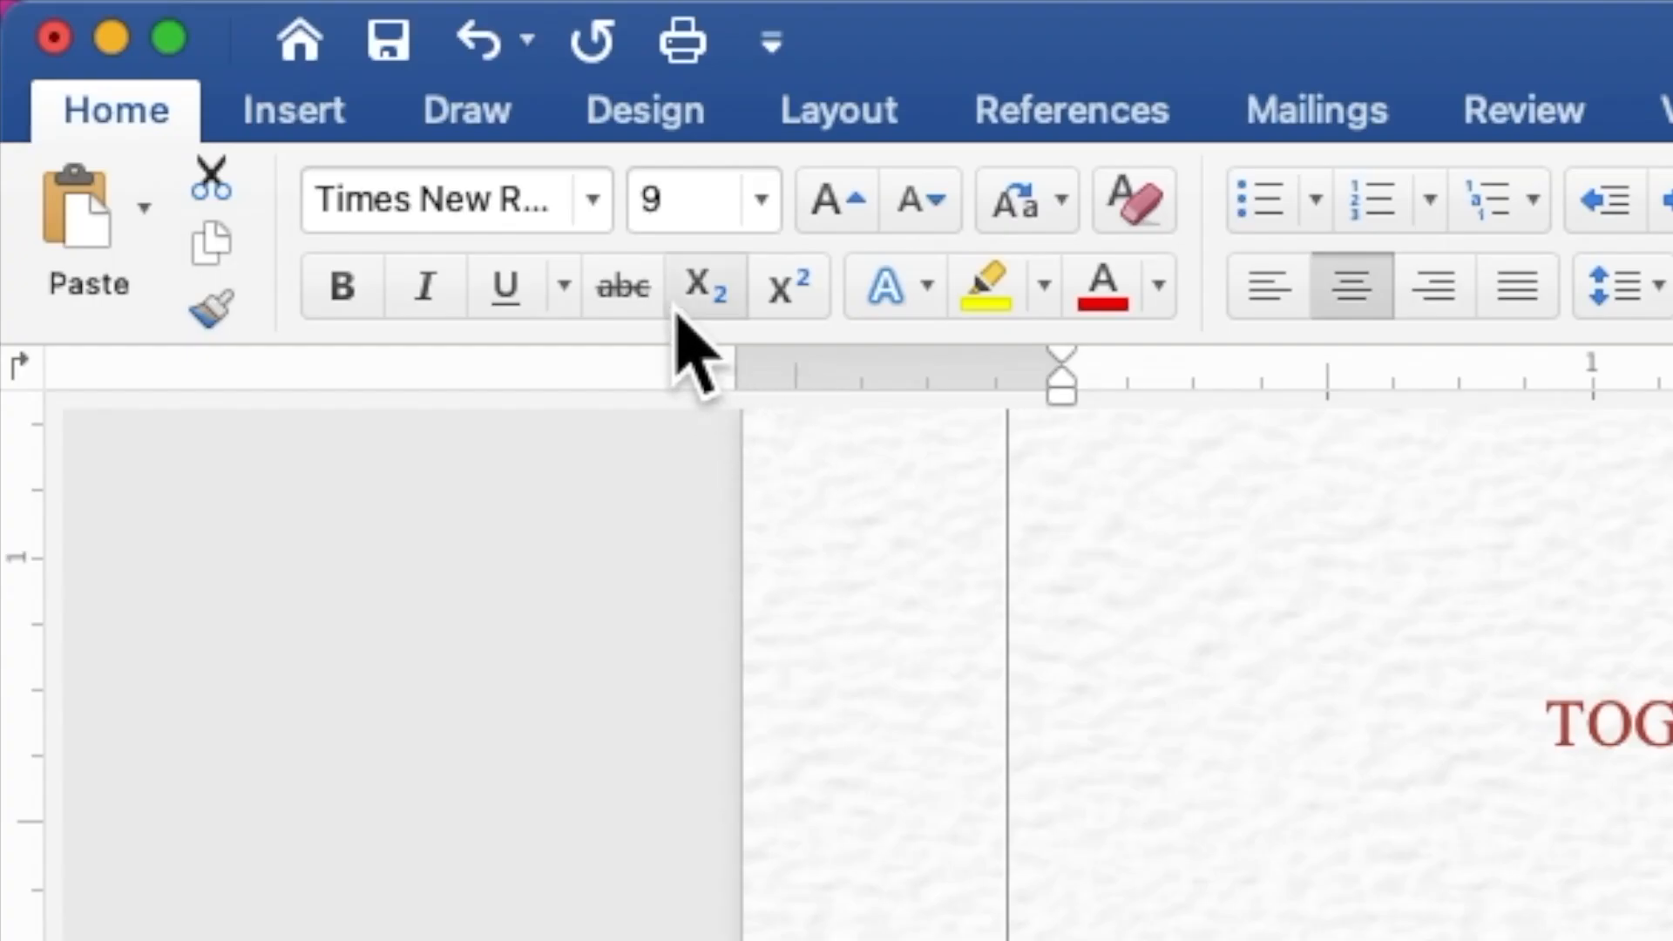
Step: Format the couple's names in Romantic Lovely, size 30, bold
click(593, 199)
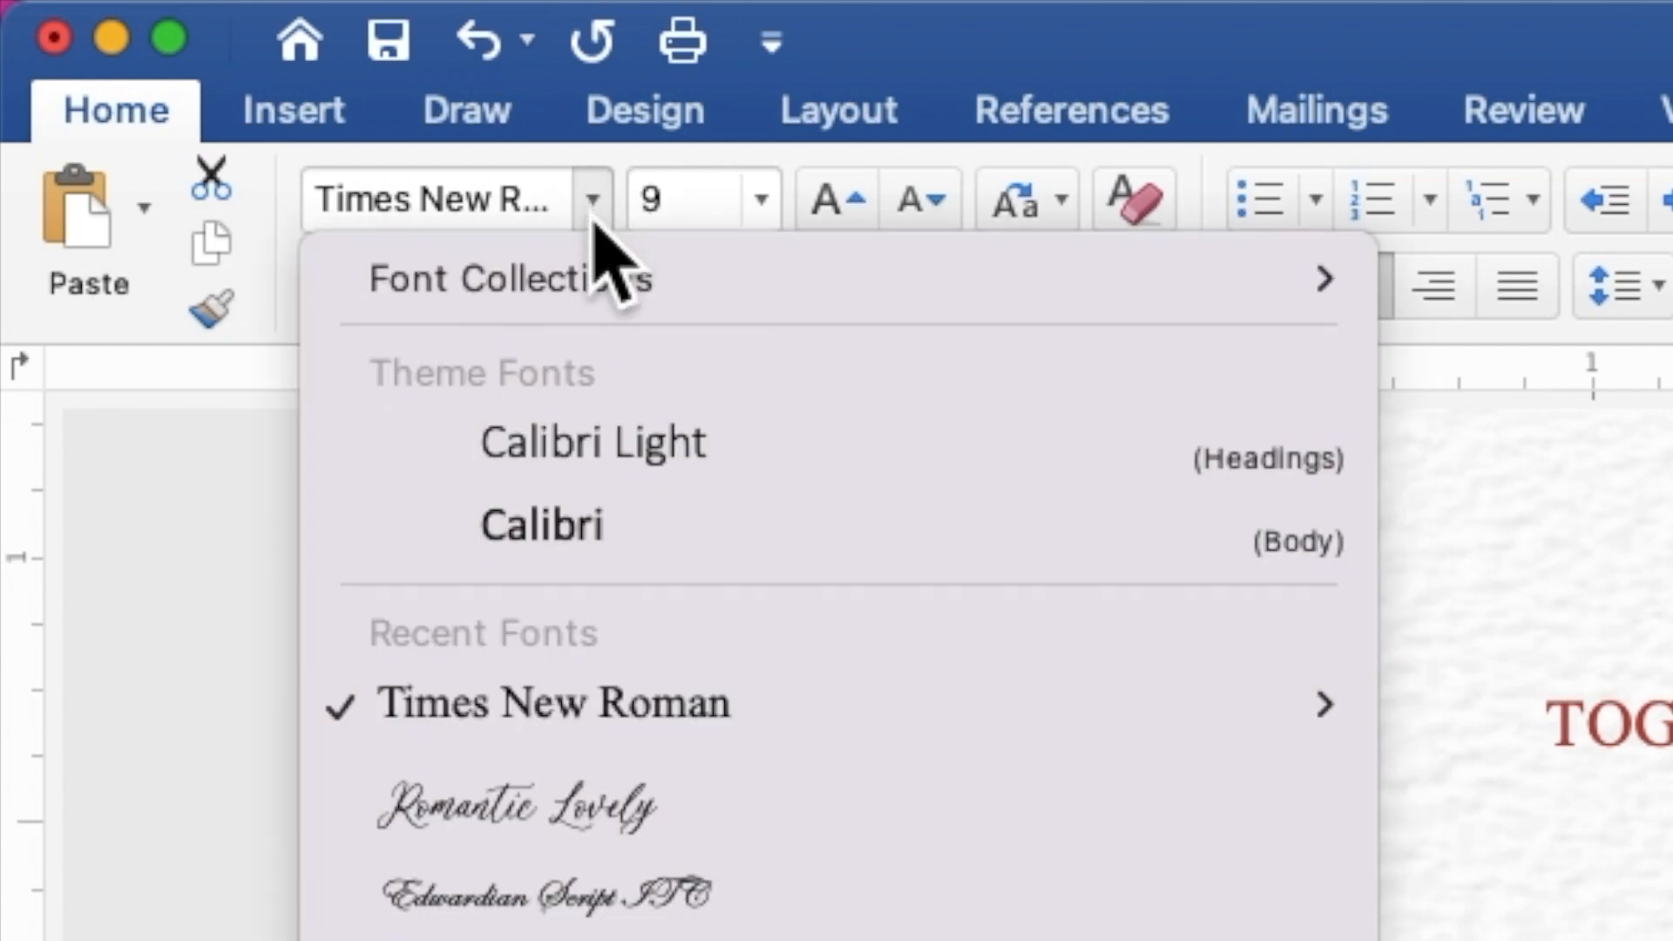
click(692, 806)
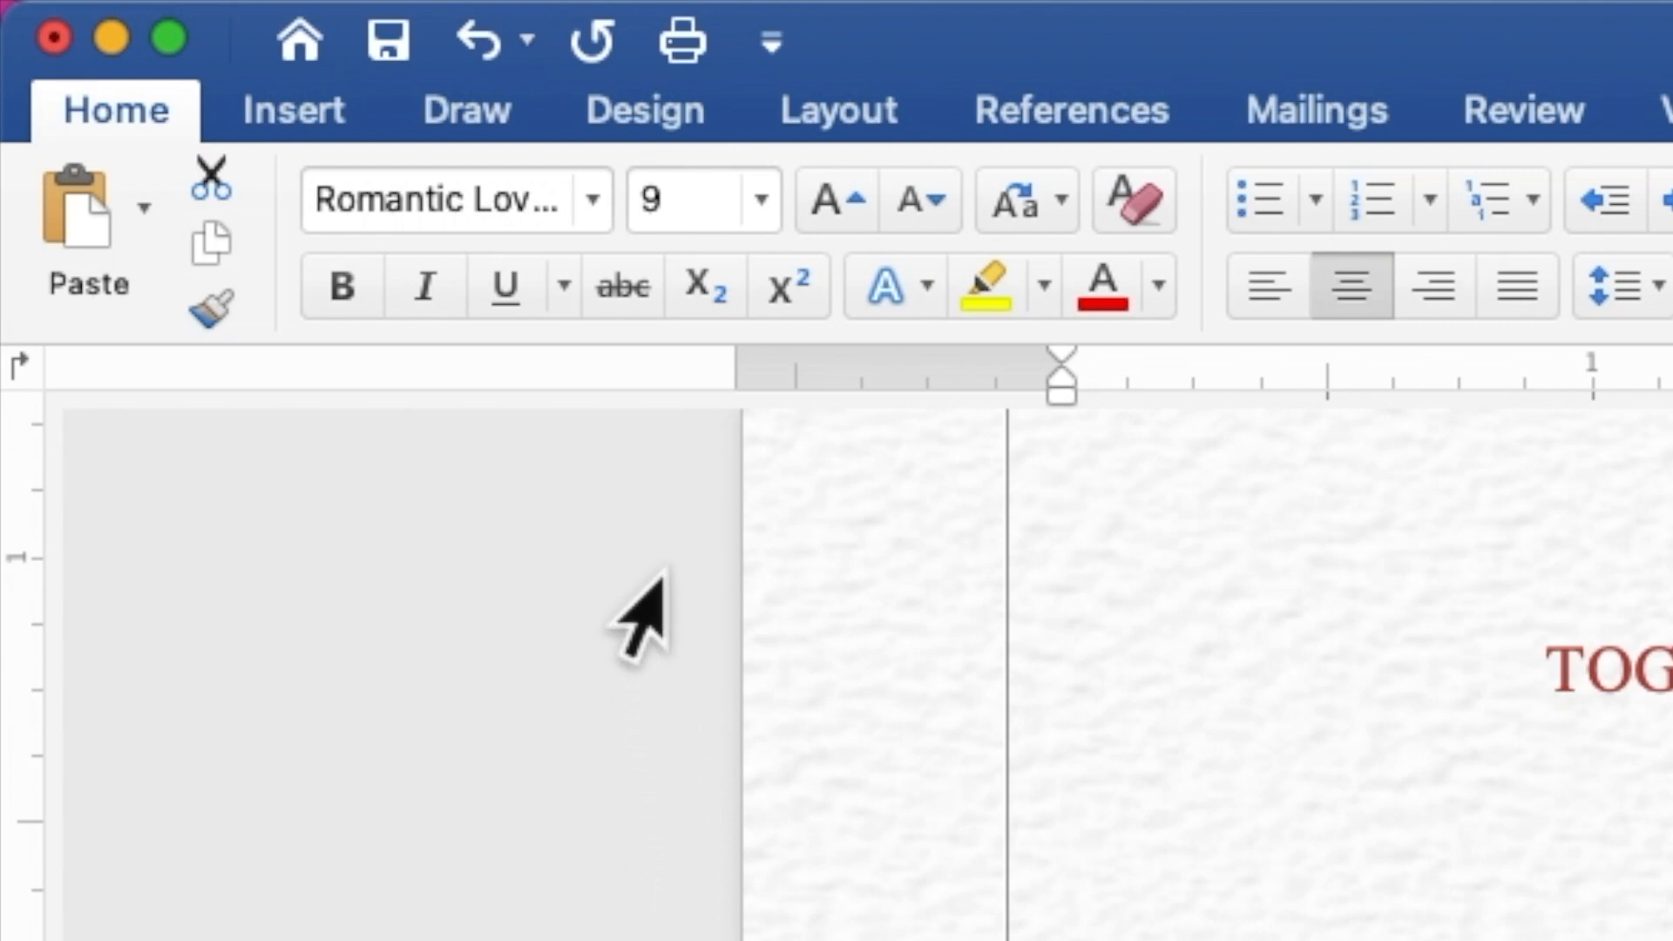
click(684, 199)
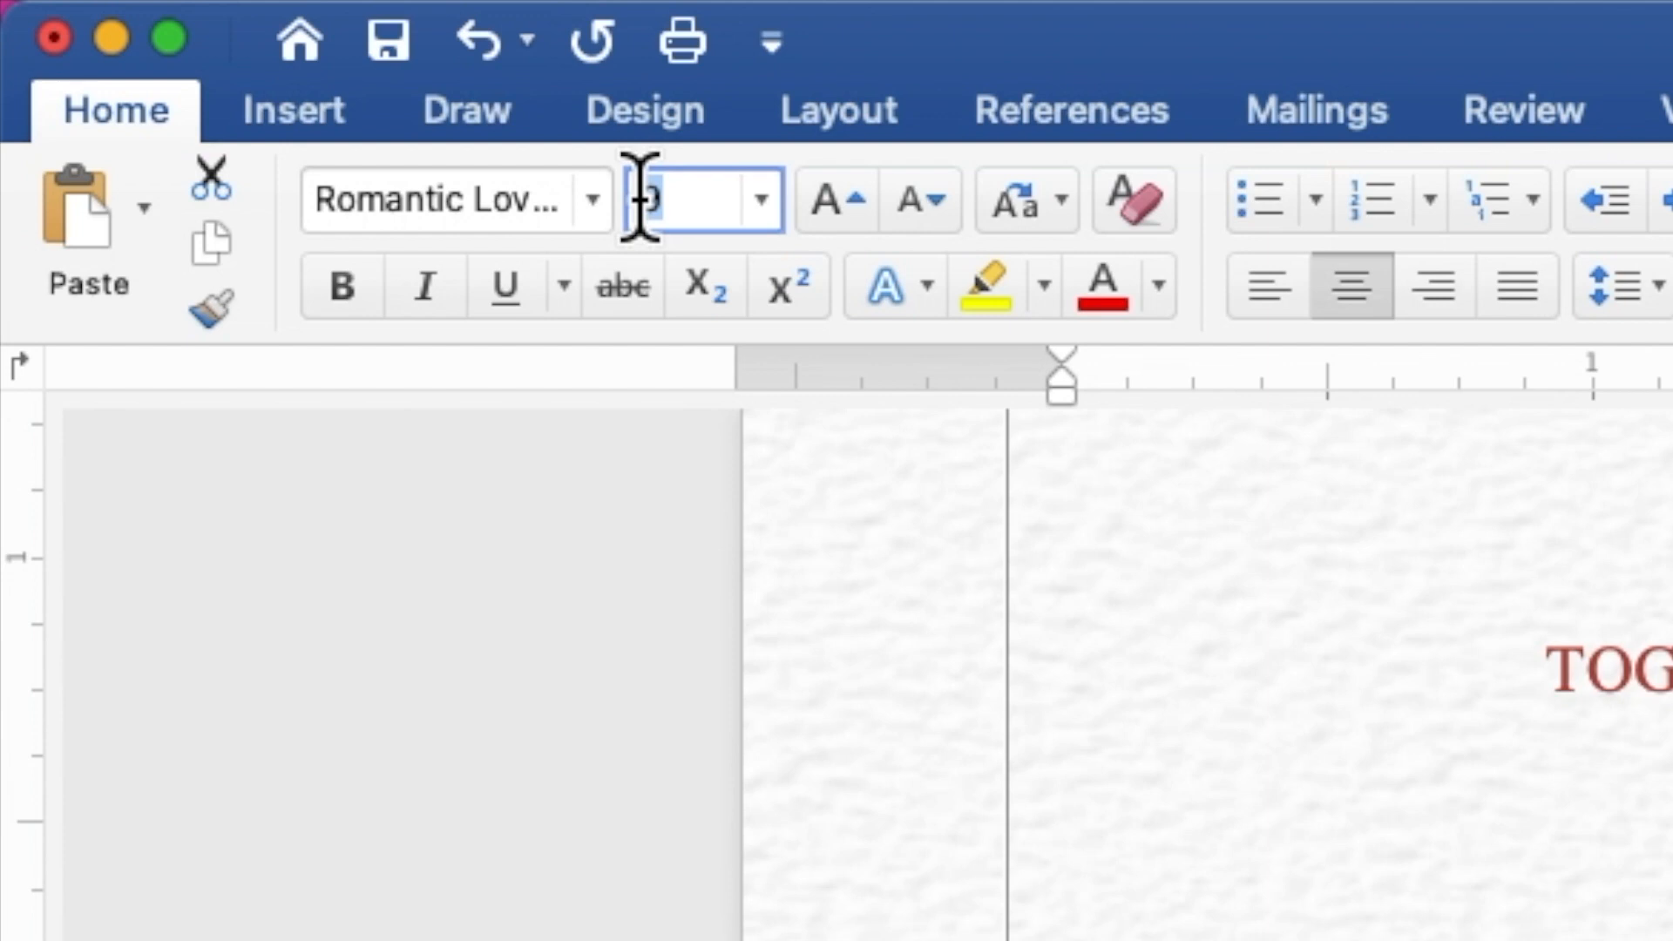
text(30)
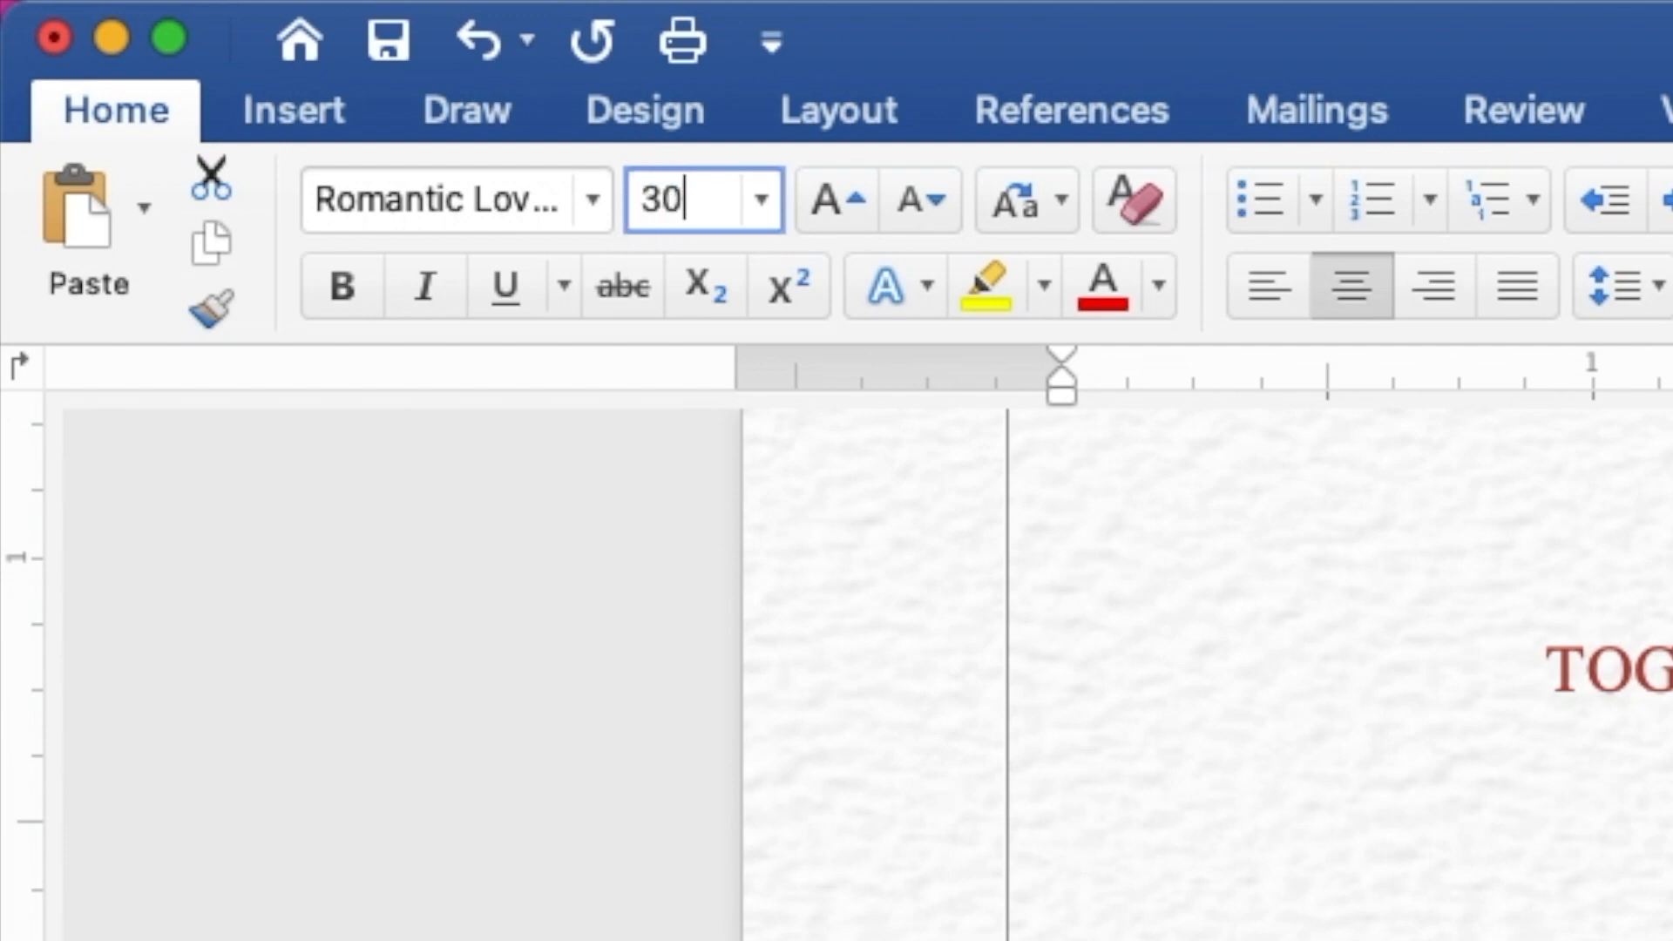
key(Return)
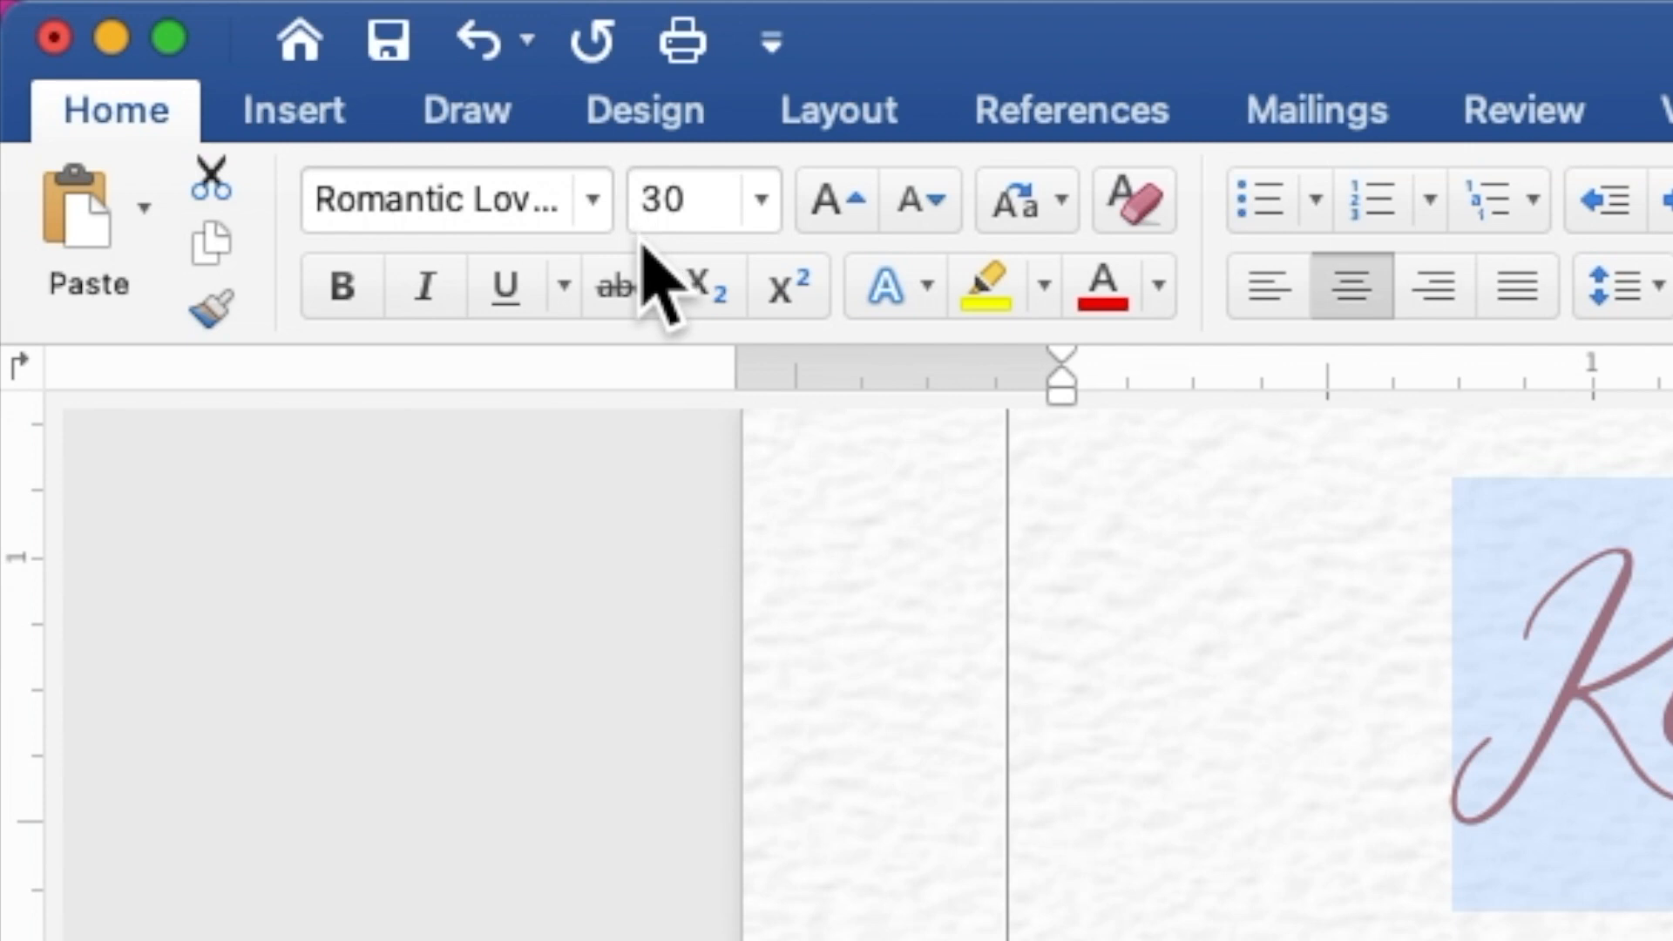
click(342, 287)
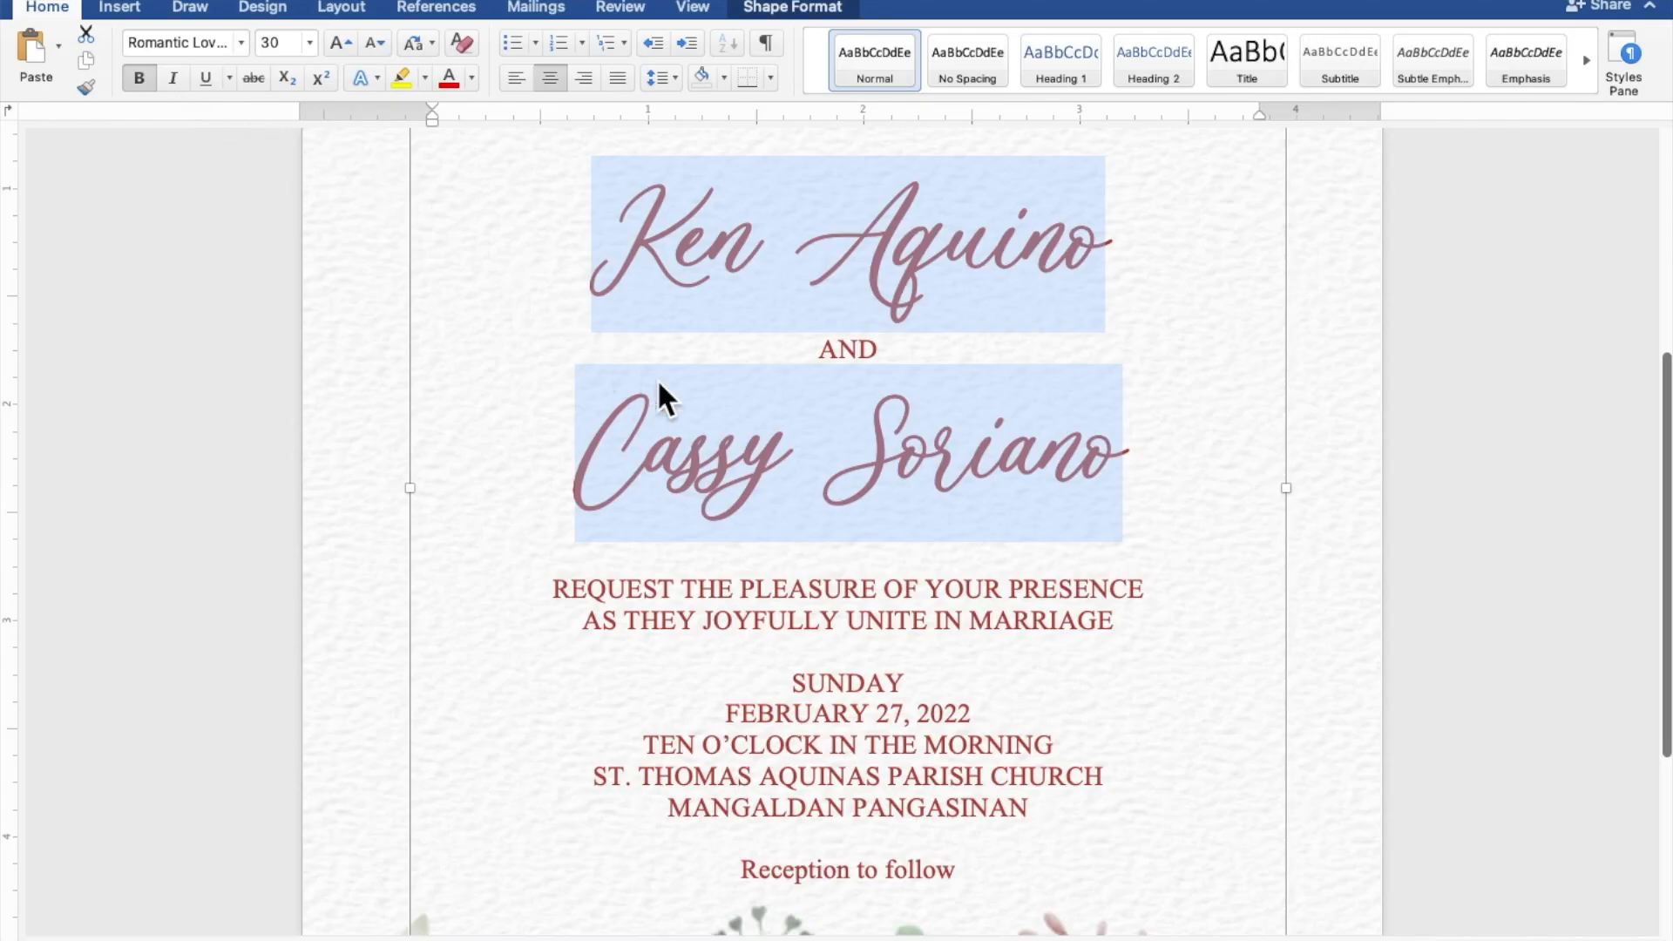
Step: Select the 'Reception to follow' line at the bottom of the text box
scroll(876, 521, down, 2)
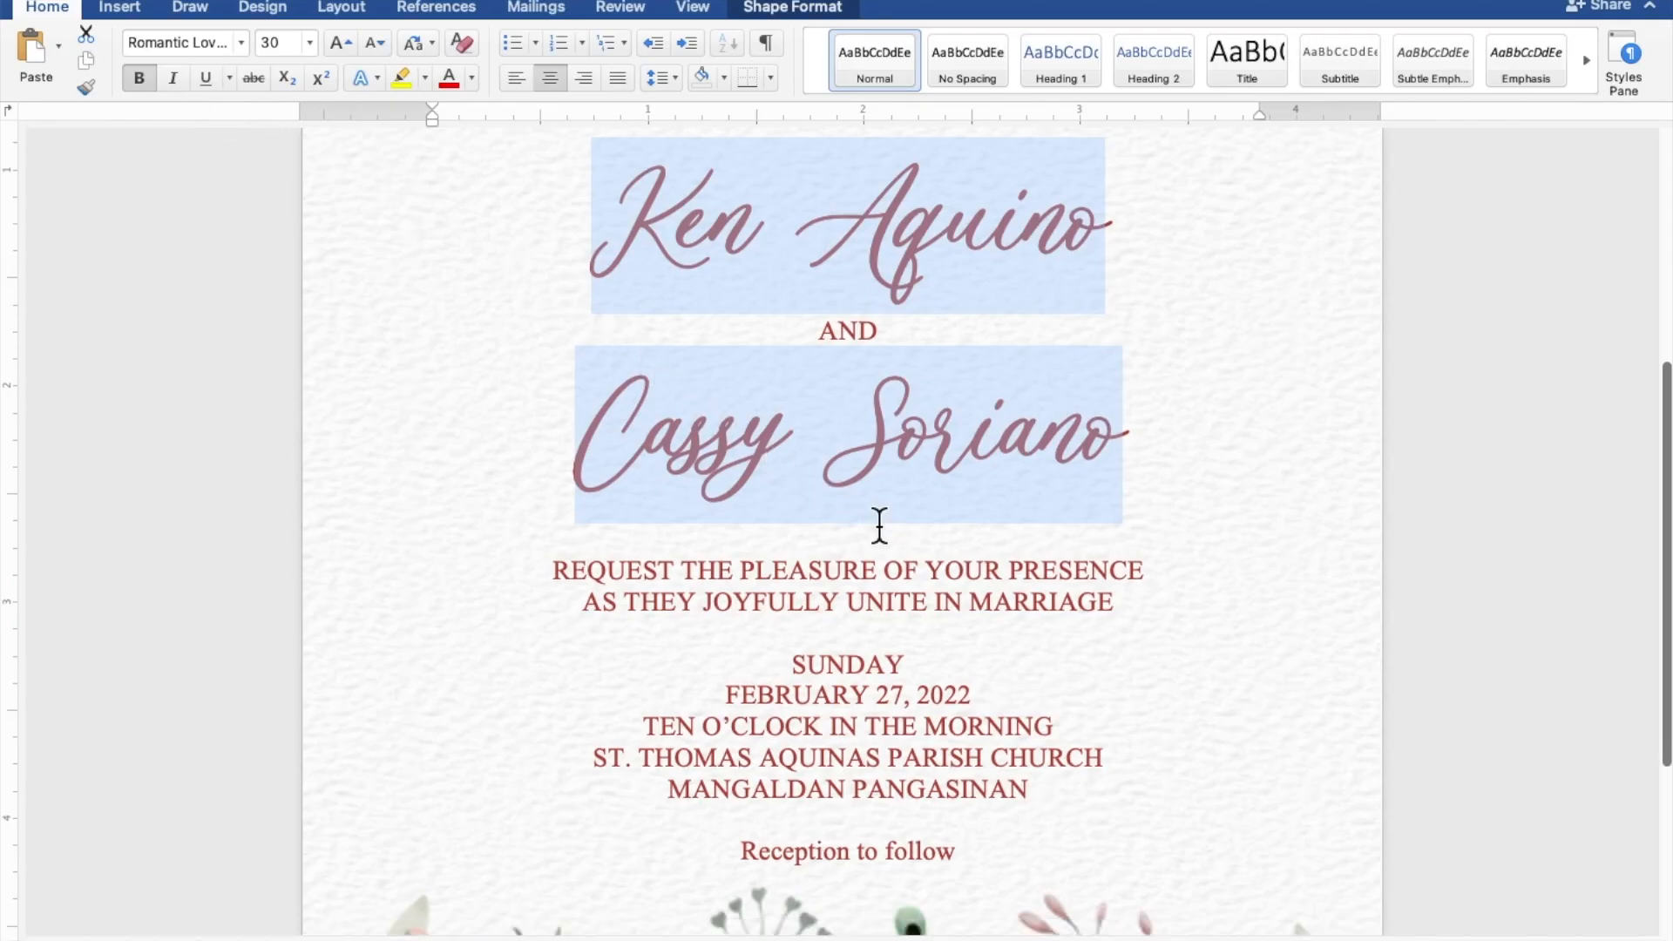
scroll(879, 523, down, 2)
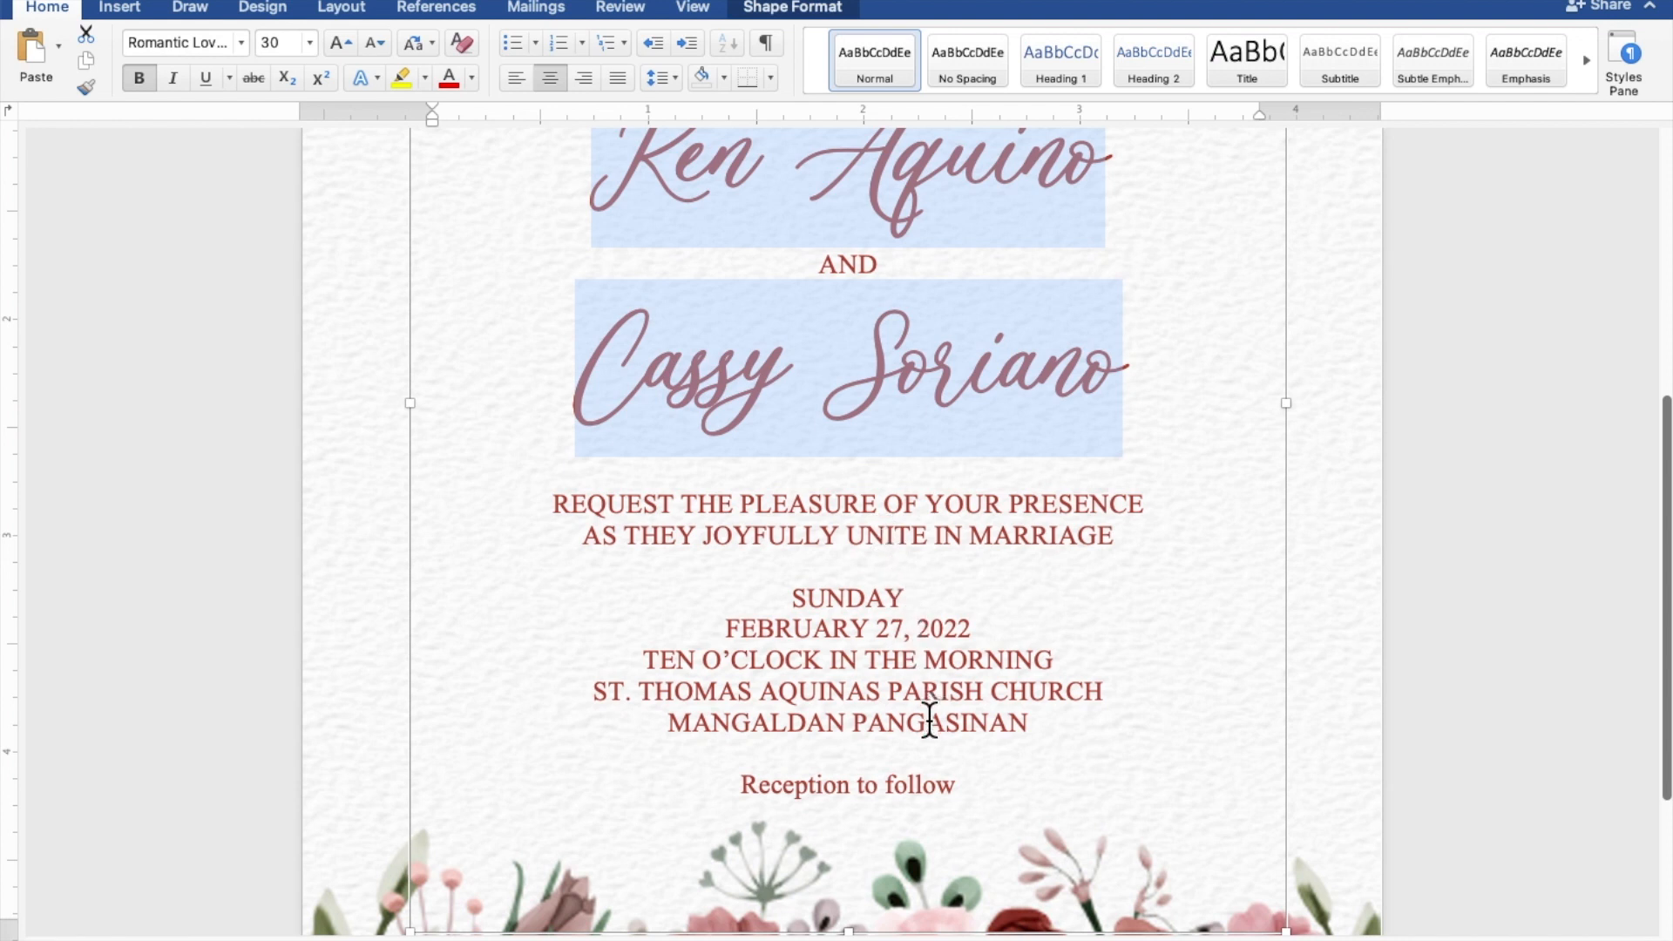
drag(965, 784, 781, 774)
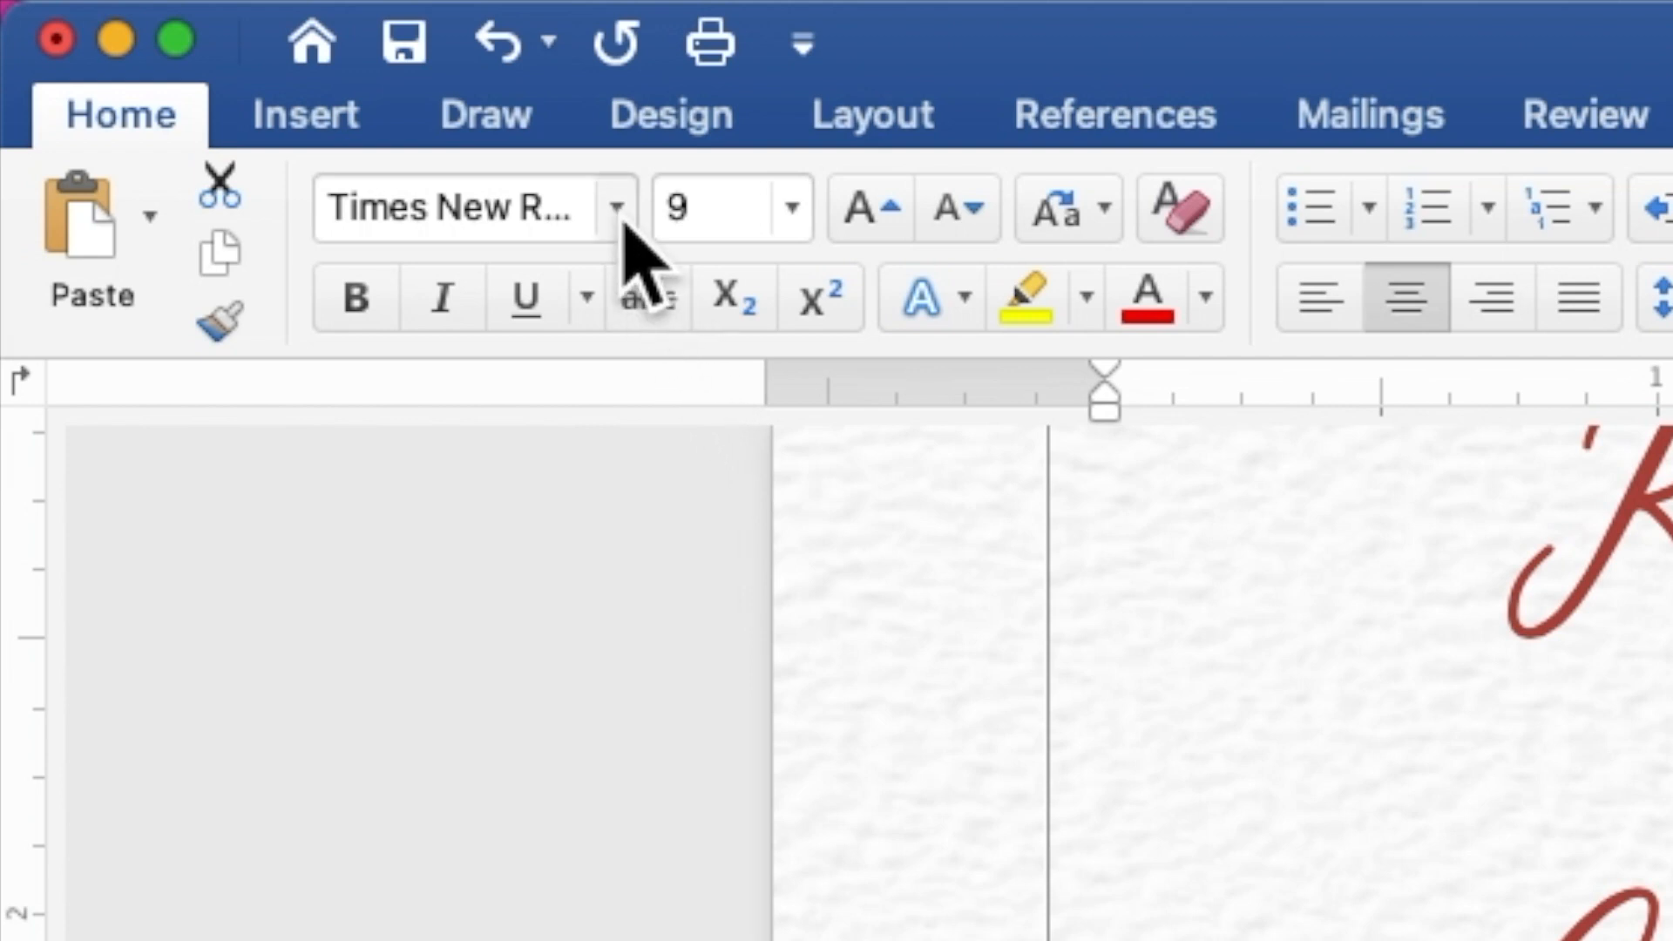
Step: Set 'Reception to follow' in Romantic Lovely at size 15
click(622, 220)
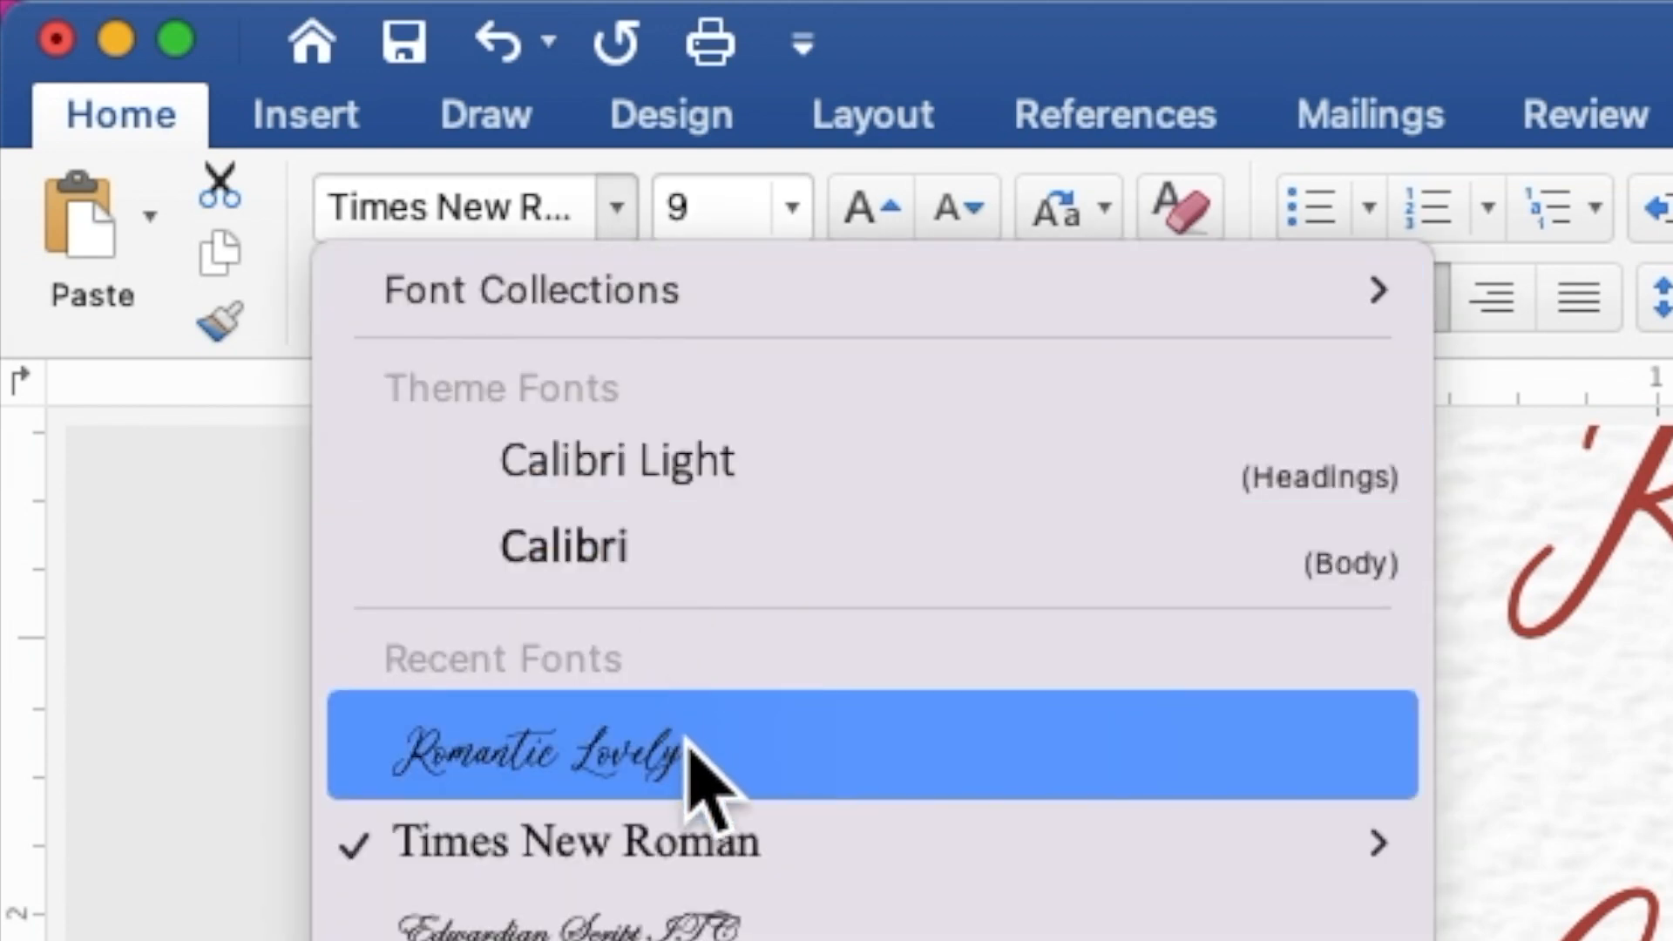
click(693, 754)
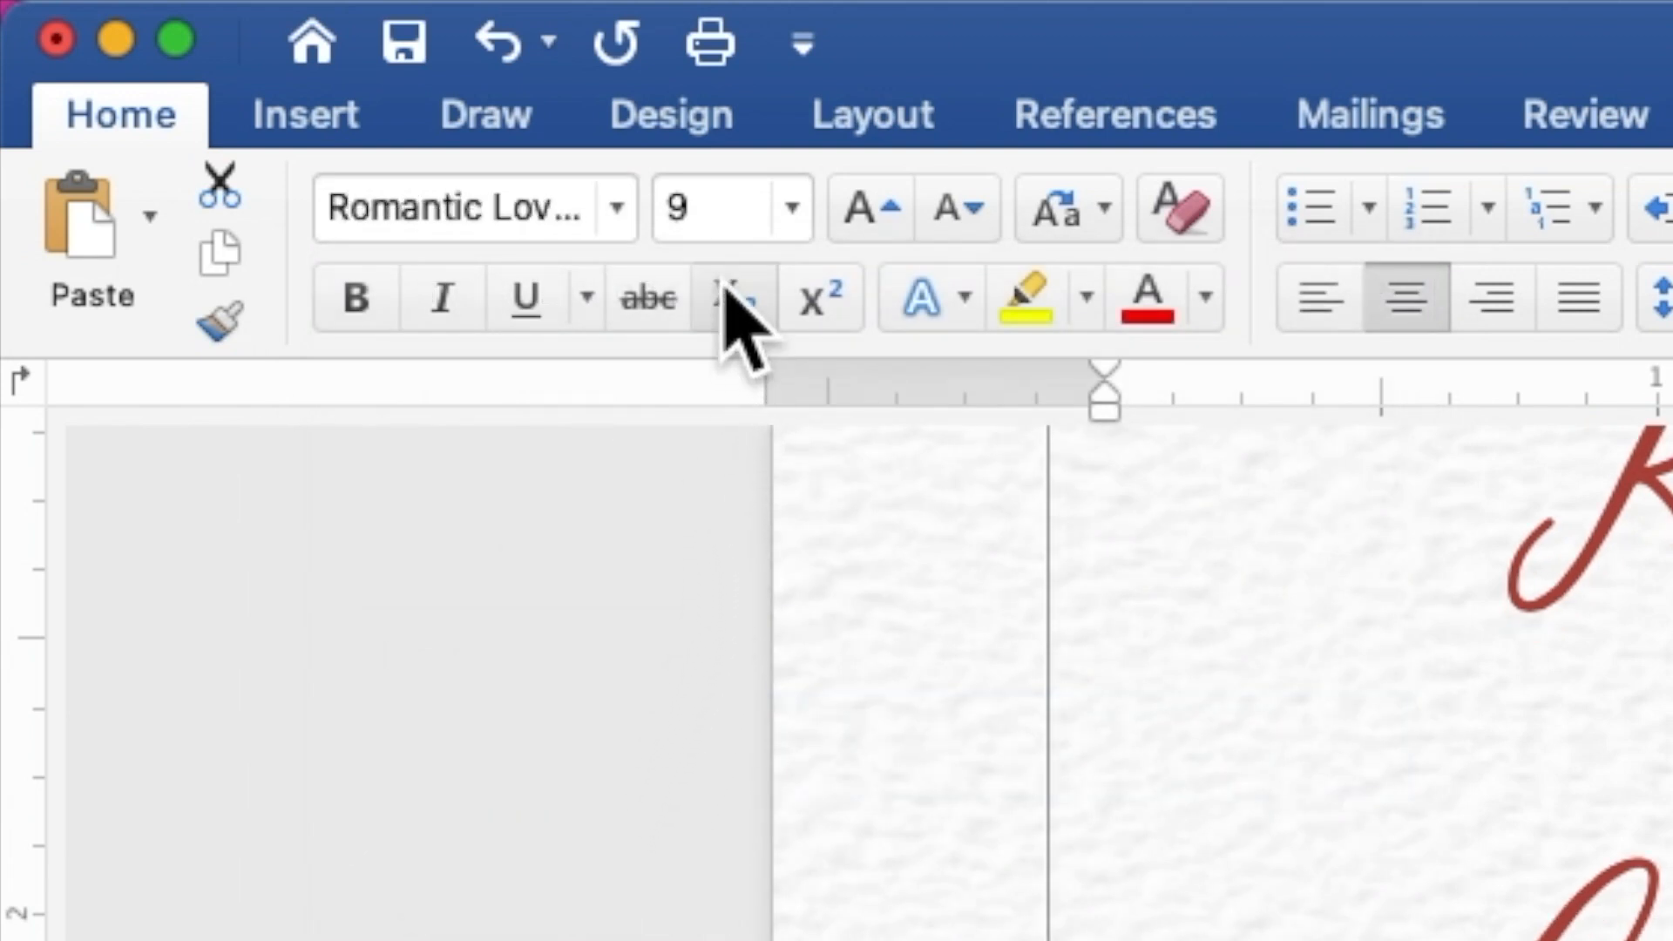
click(723, 209)
double_click(666, 207)
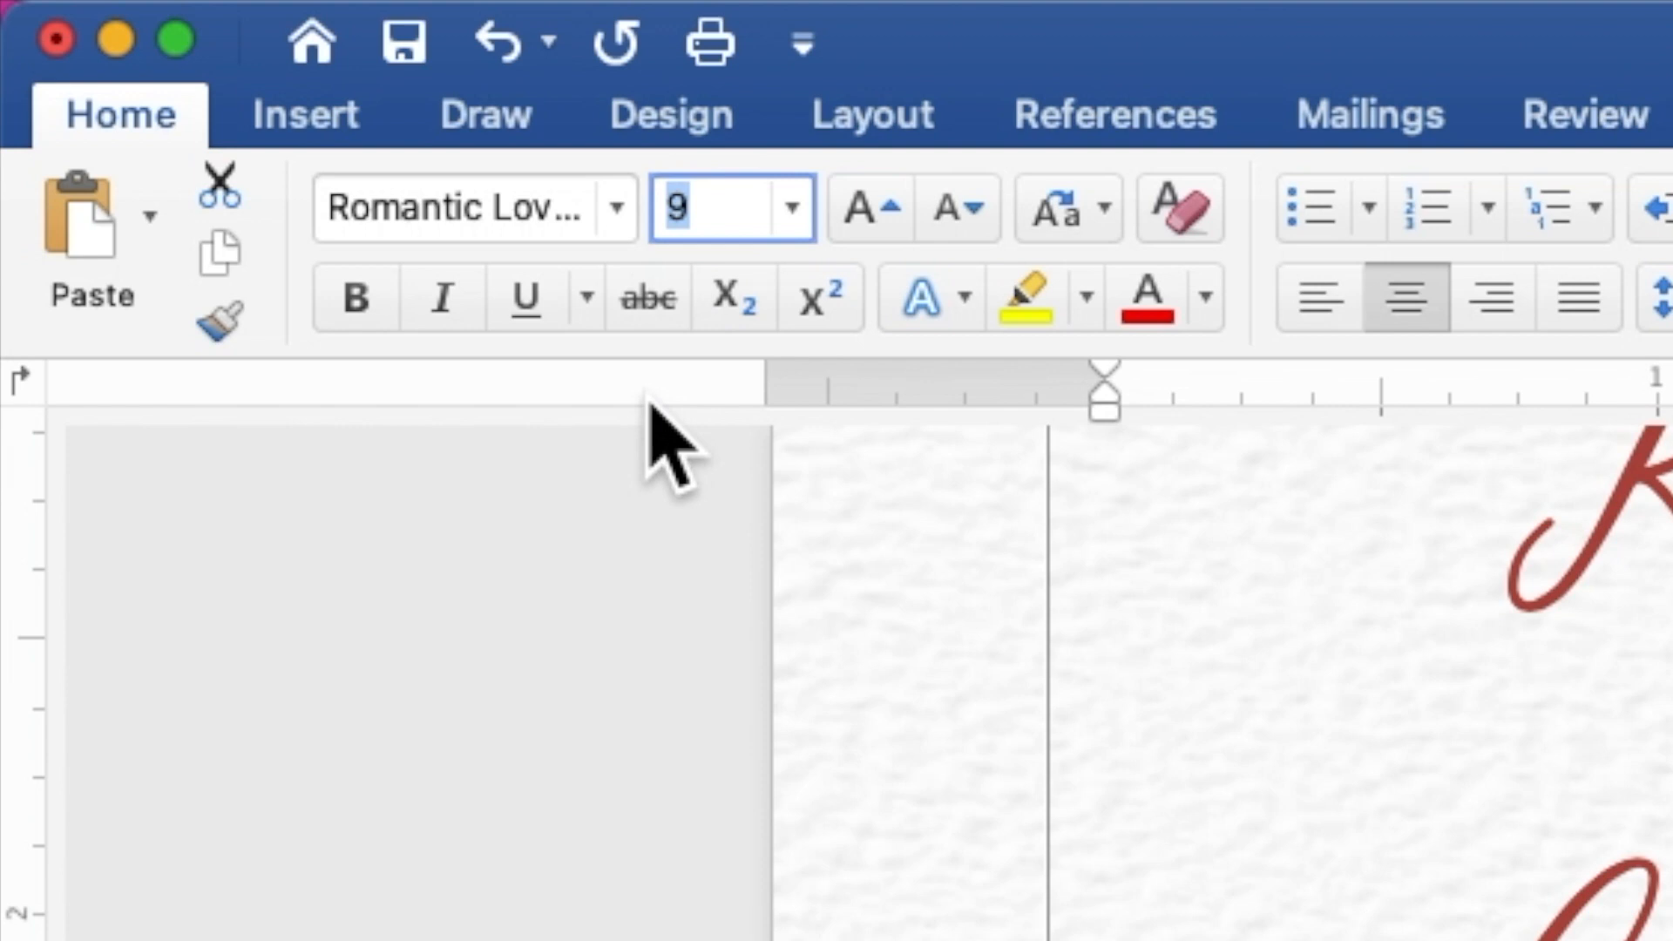
text(15)
key(Return)
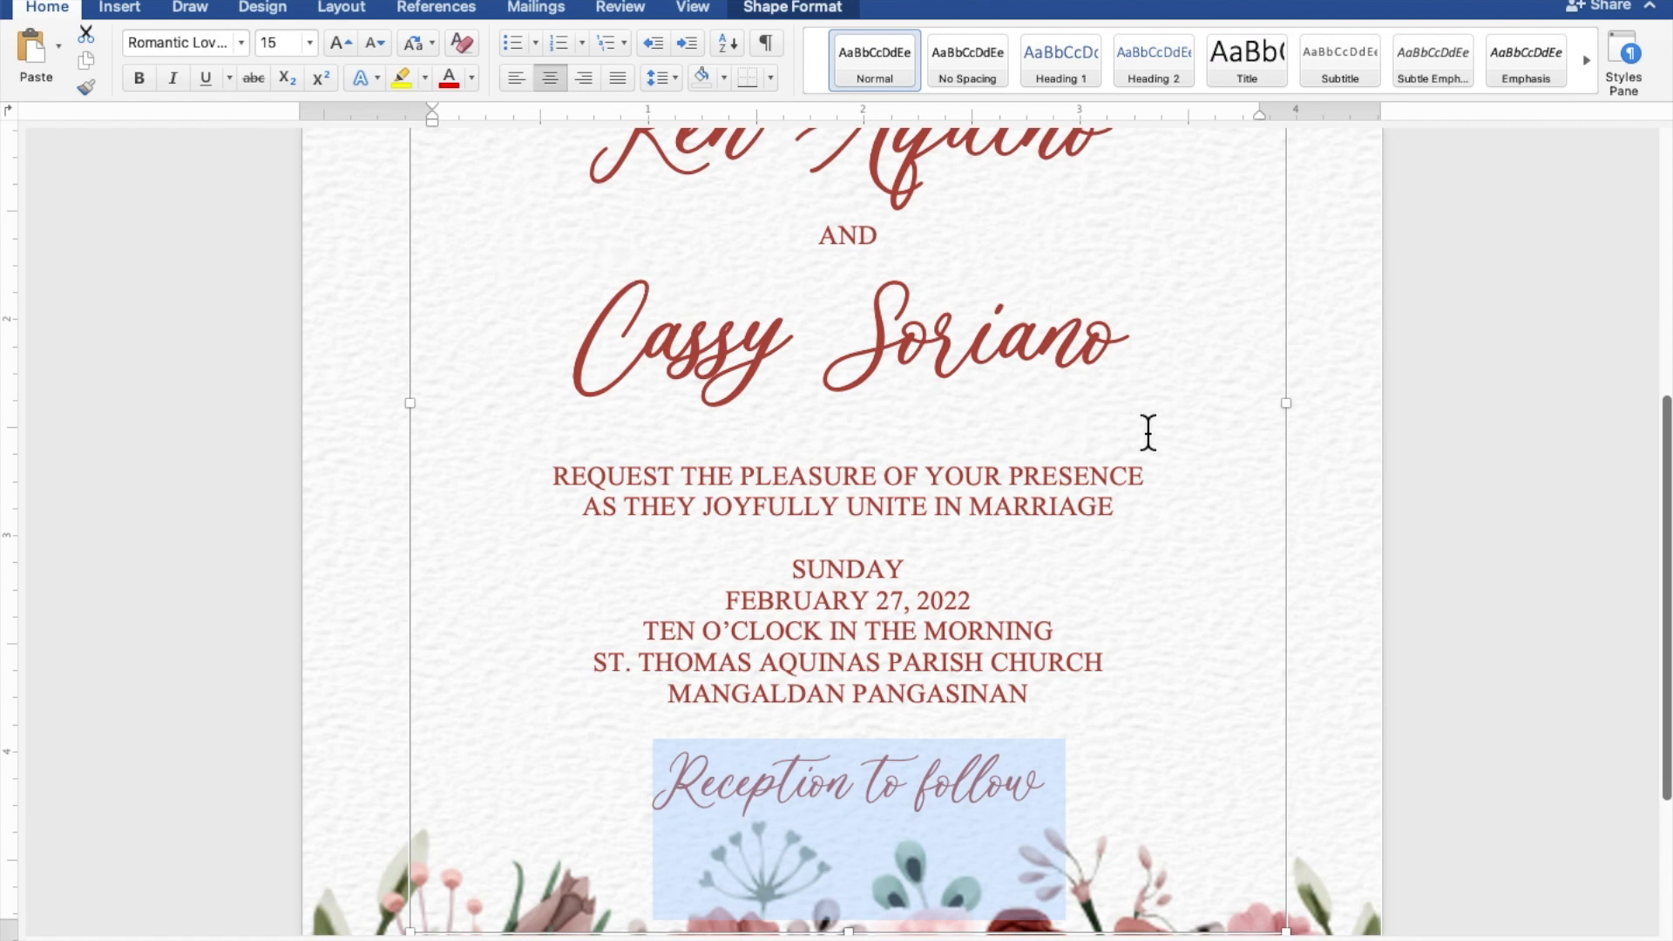
Step: Deselect the text box to view the finished floral wedding invitation
scroll(1470, 462, down, 1)
scroll(1525, 473, down, 5)
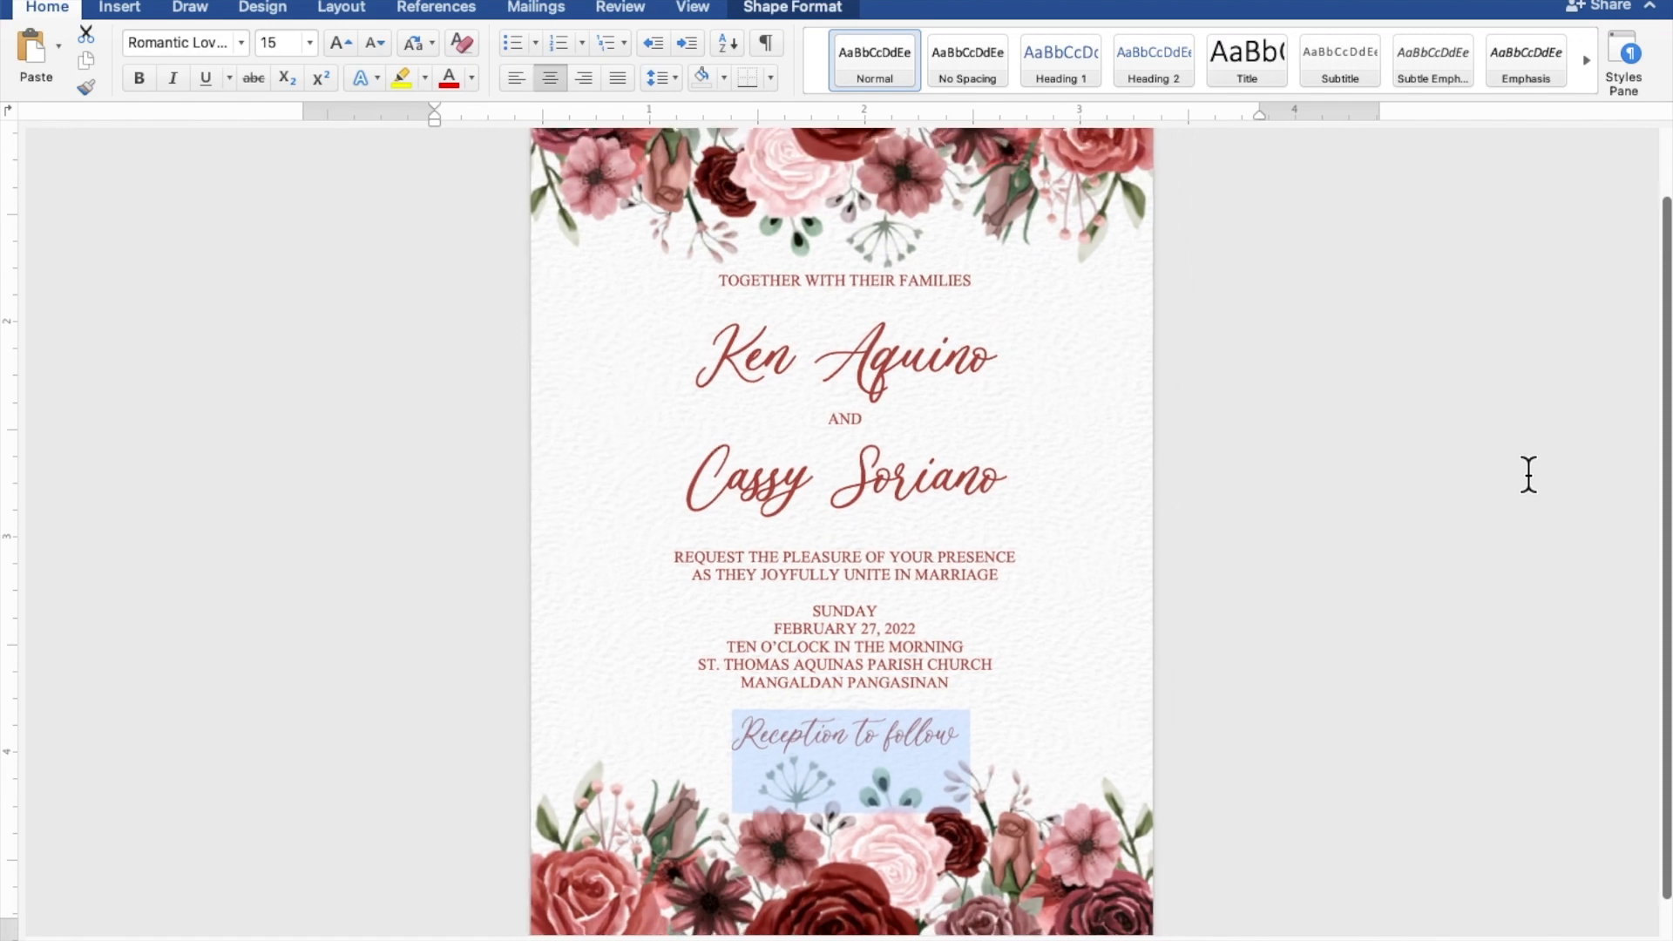
scroll(1528, 473, down, 5)
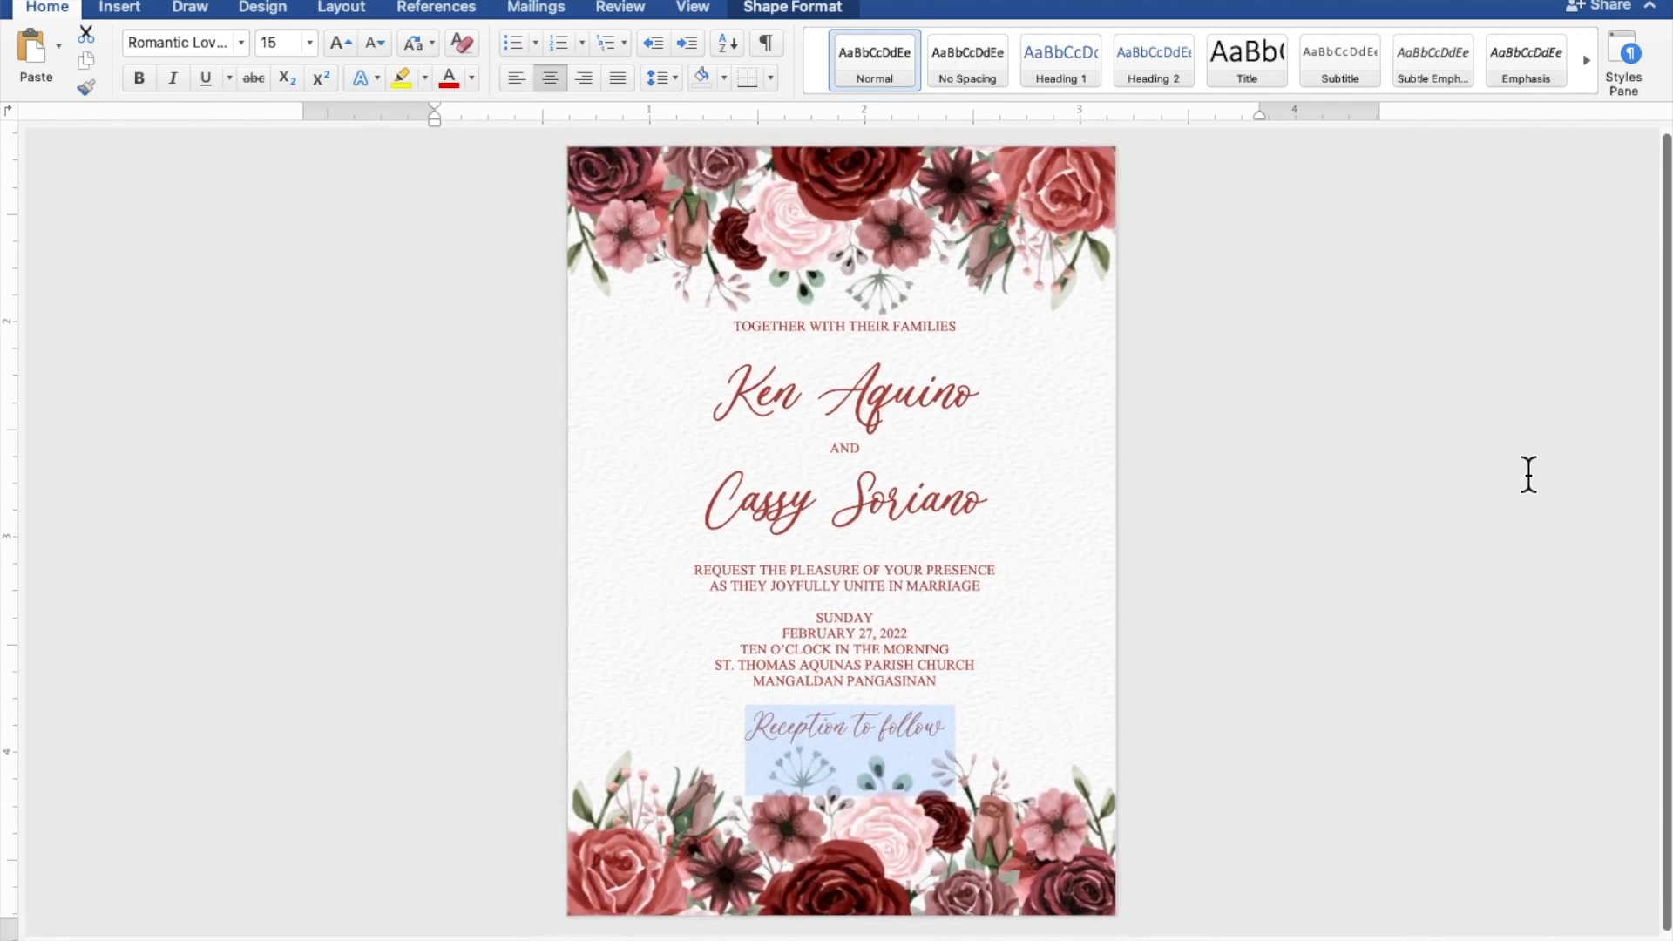
scroll(1528, 475, up, 1)
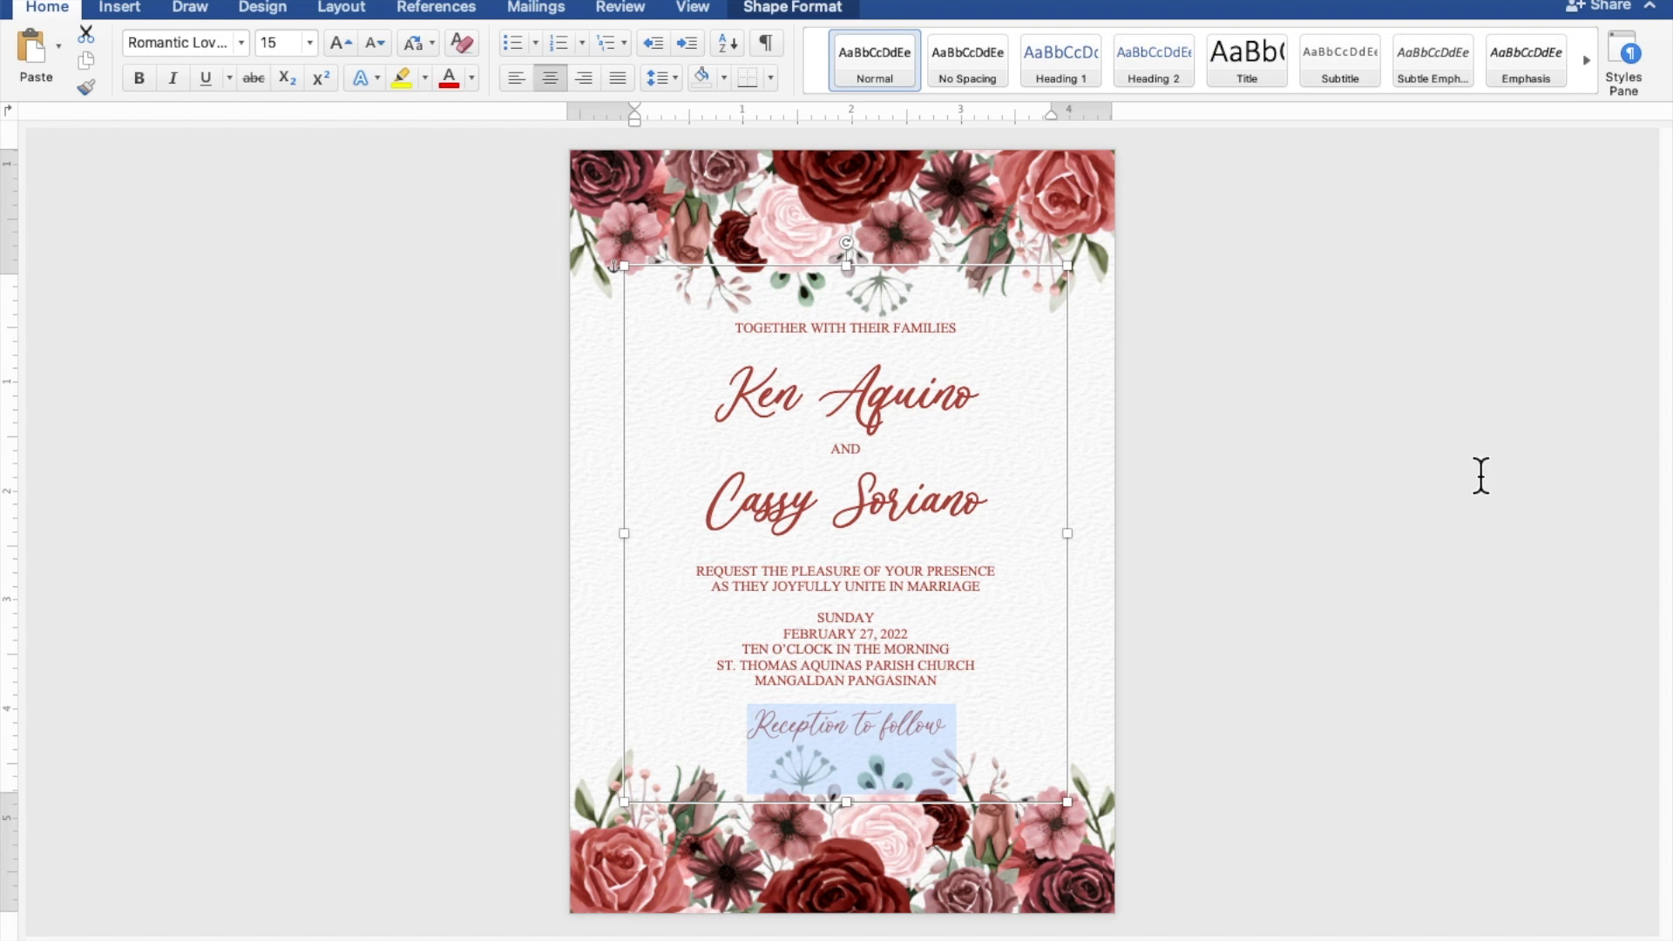
click(968, 267)
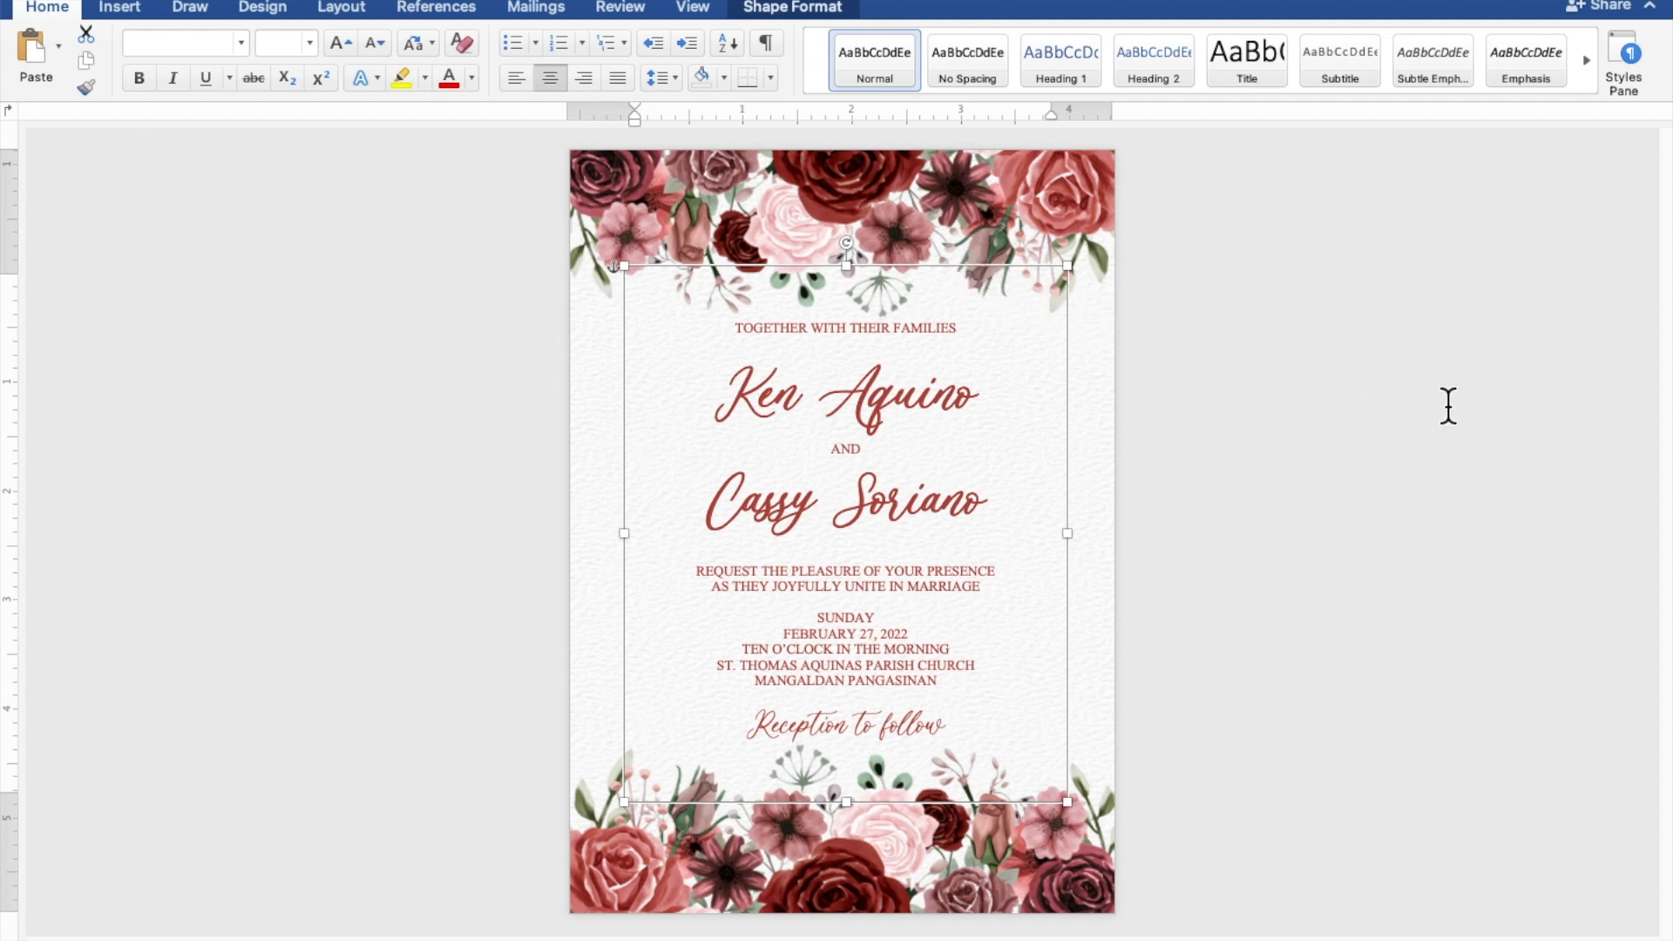
click(1518, 420)
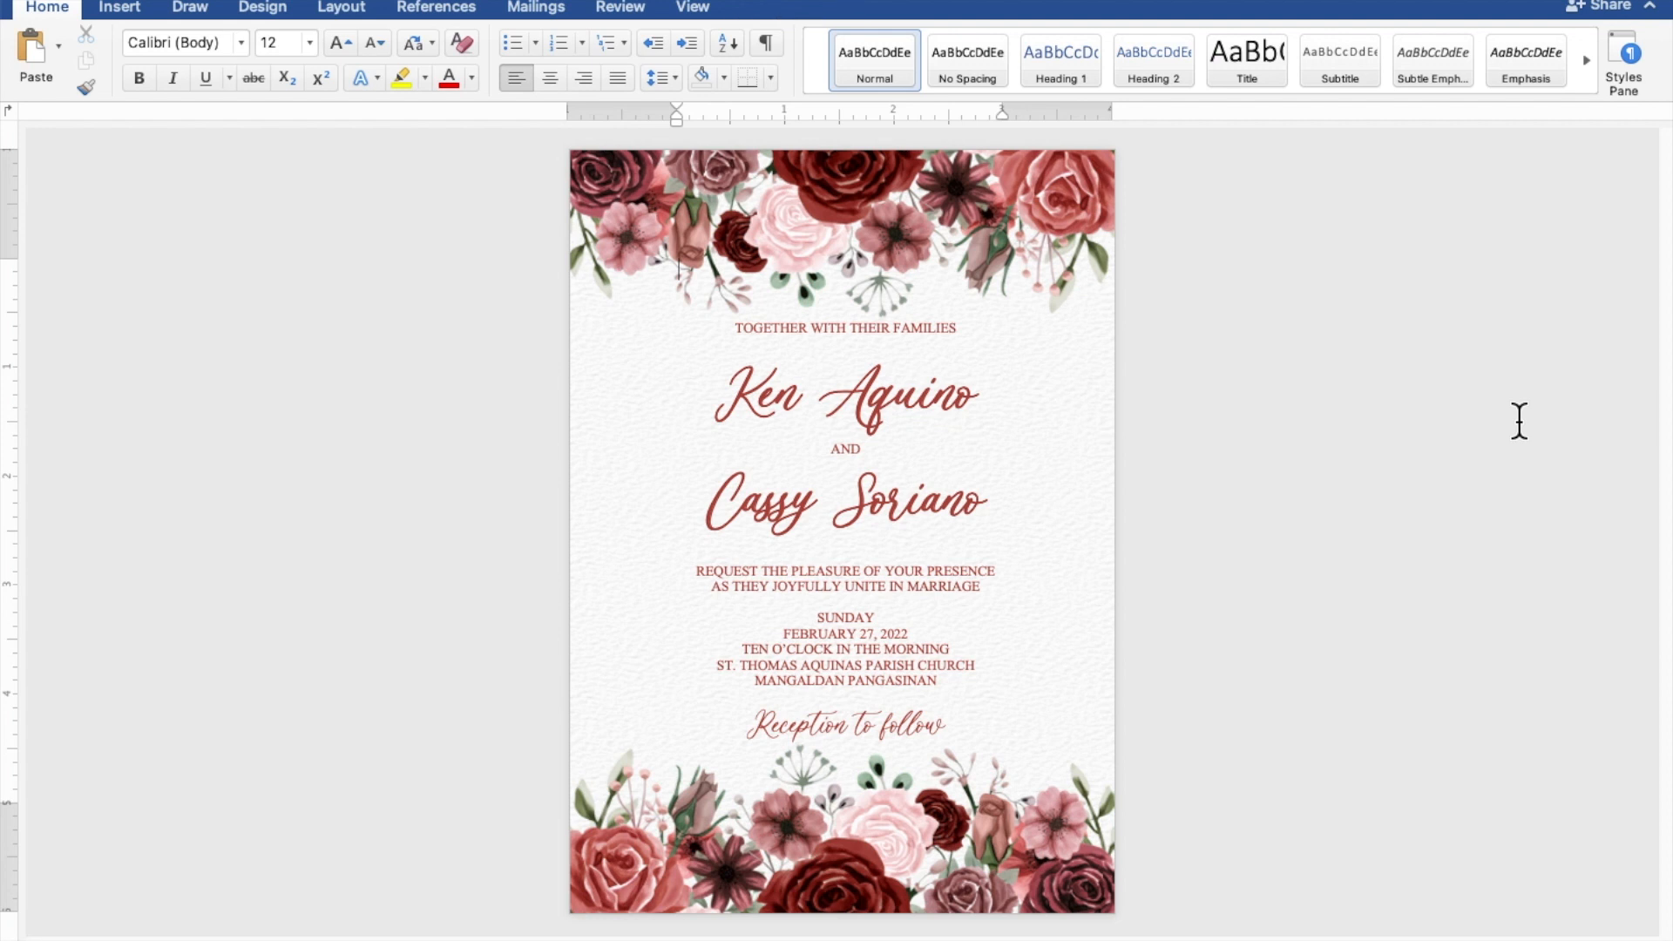